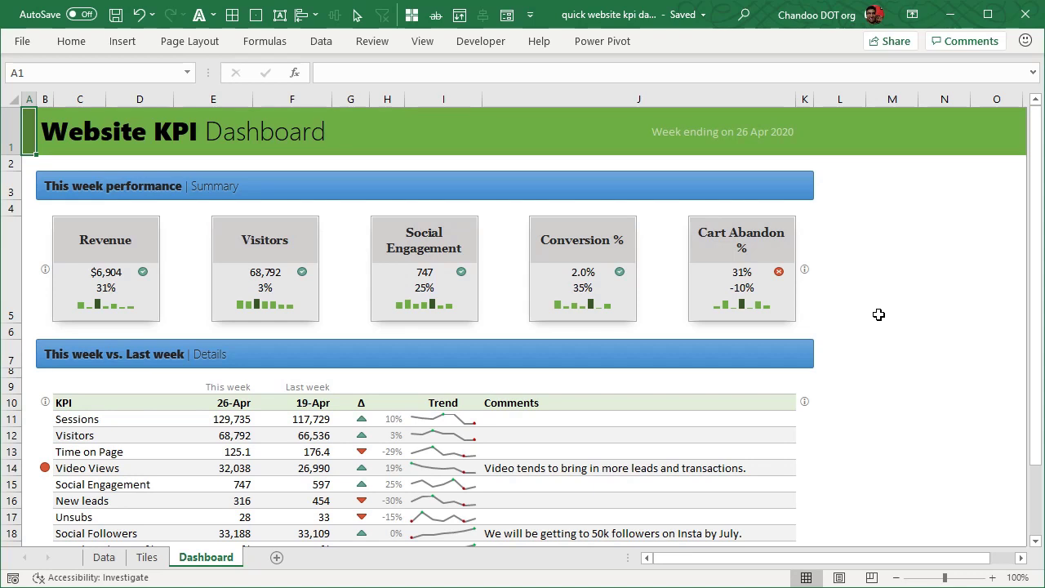
# Examine the dashboard's summary tiles and the This week vs. Last week table with its KPIs, weekly values, changes, trends and comments
pyautogui.scroll(-1, 665, 188)
pyautogui.scroll(1, 667, 189)
pyautogui.scroll(-1, 184, 387)
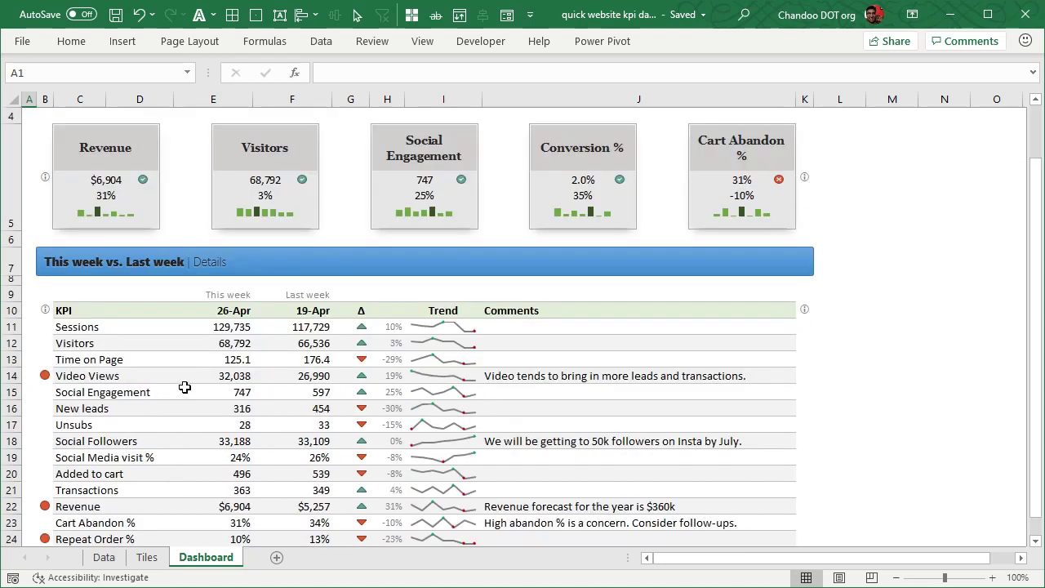
pyautogui.scroll(-1, 185, 387)
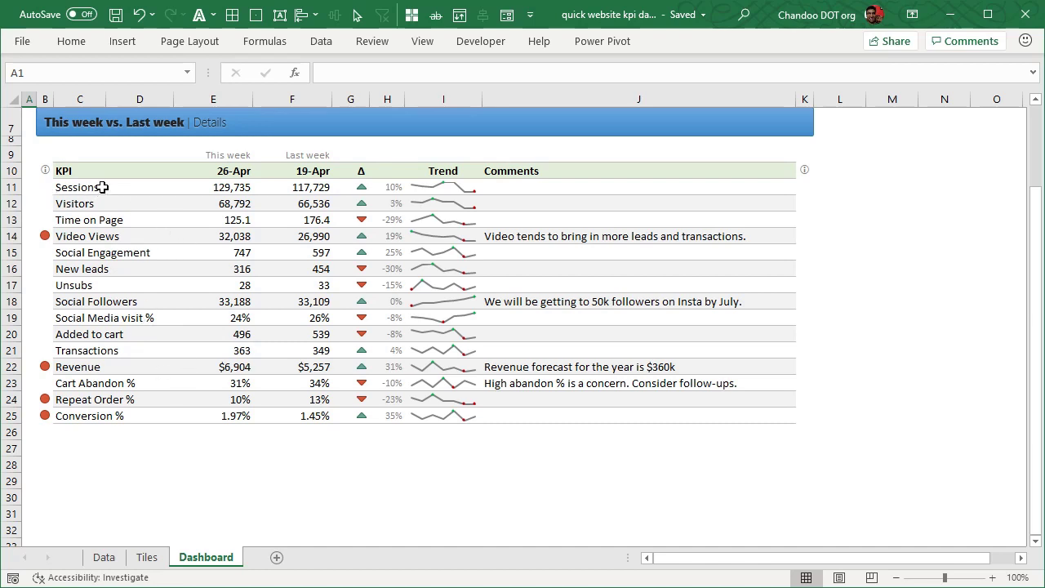
pyautogui.moveTo(102, 187); pyautogui.dragTo(98, 418)
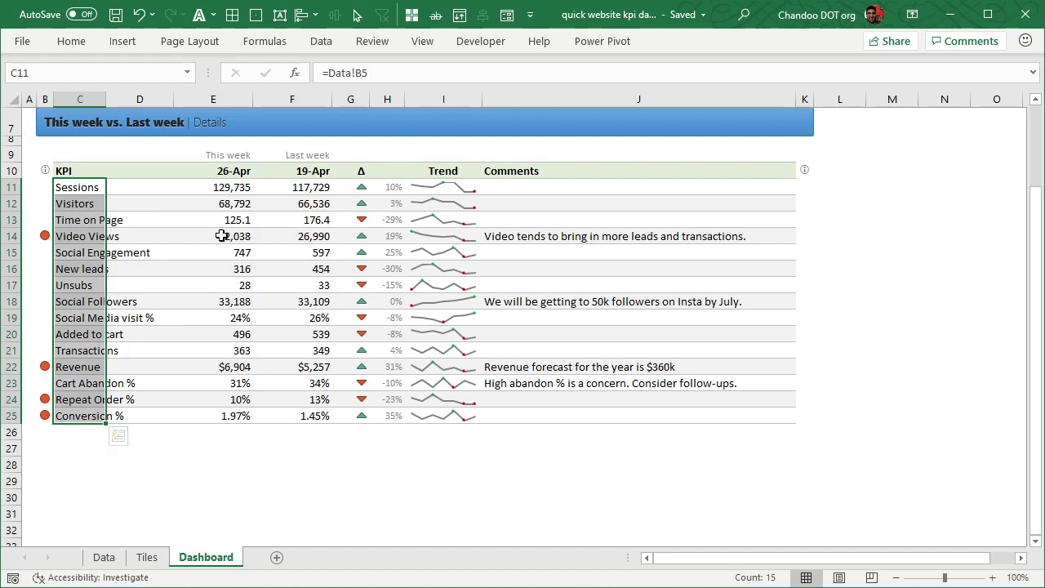
pyautogui.click(242, 189)
pyautogui.click(325, 189)
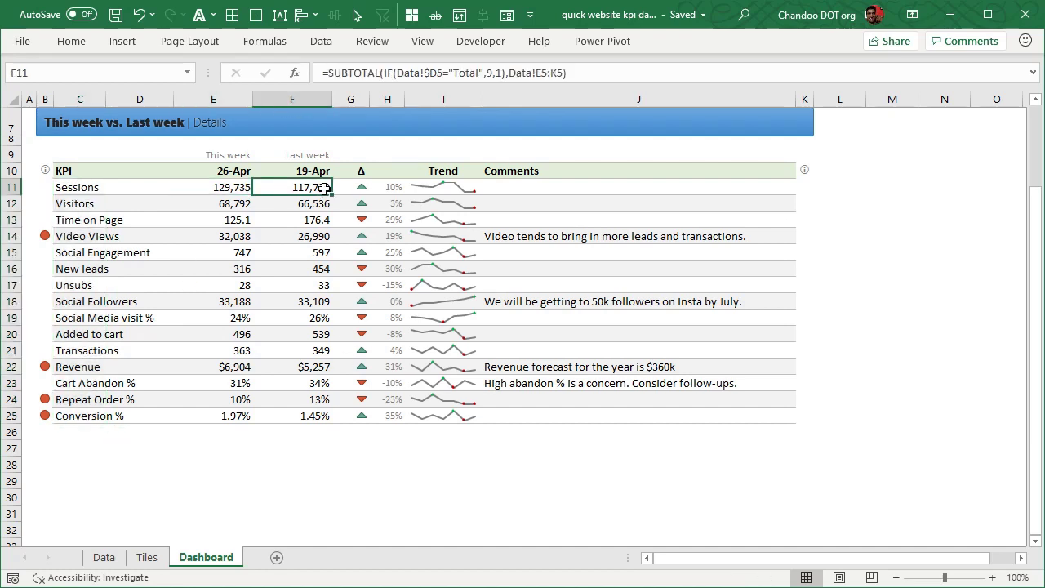
pyautogui.scroll(2, 579, 485)
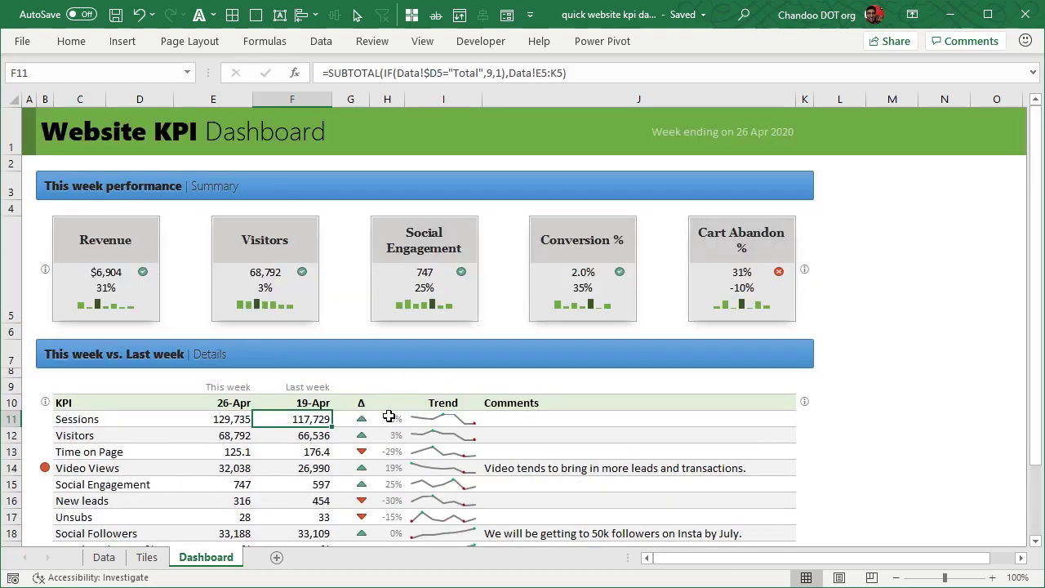
pyautogui.click(389, 417)
pyautogui.click(448, 416)
pyautogui.click(549, 416)
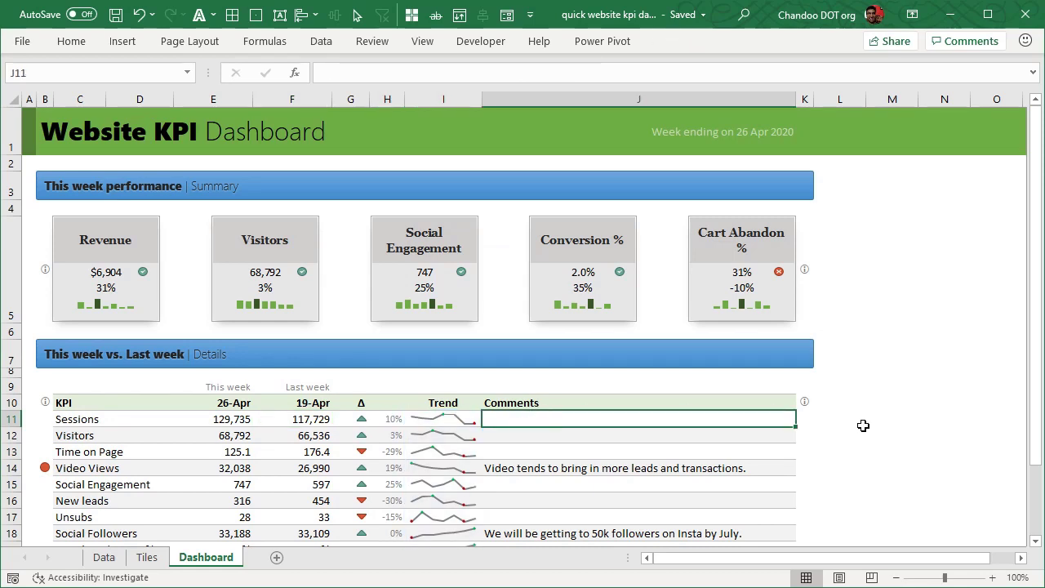
pyautogui.scroll(-1, 863, 425)
pyautogui.scroll(1, 863, 426)
pyautogui.scroll(-2, 214, 343)
pyautogui.scroll(2, 755, 396)
# View the Data sheet and examine its KPI layout and the daily date headers from 13-Apr to 26-Apr
pyautogui.click(104, 557)
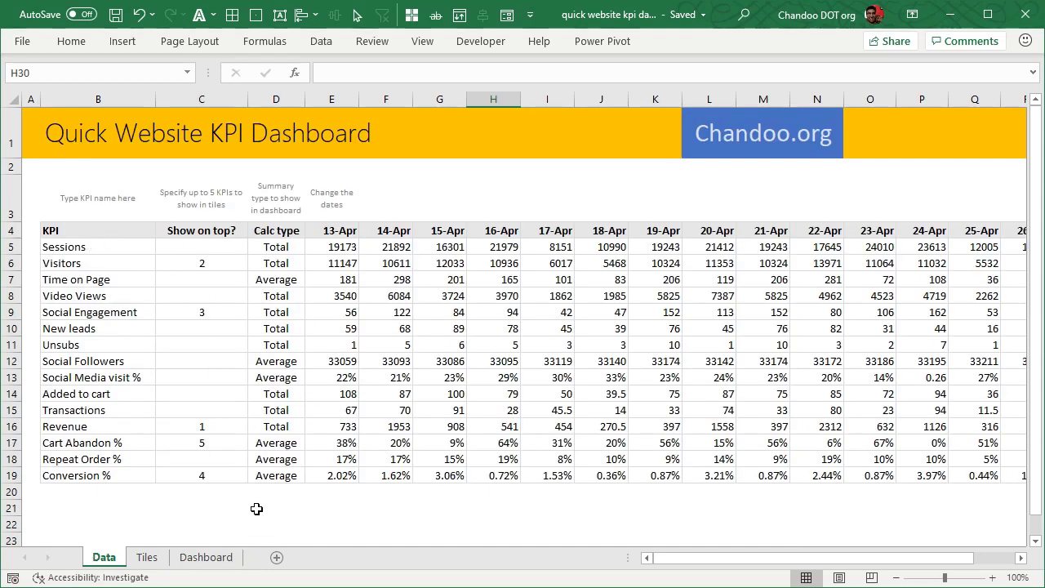
pyautogui.click(84, 245)
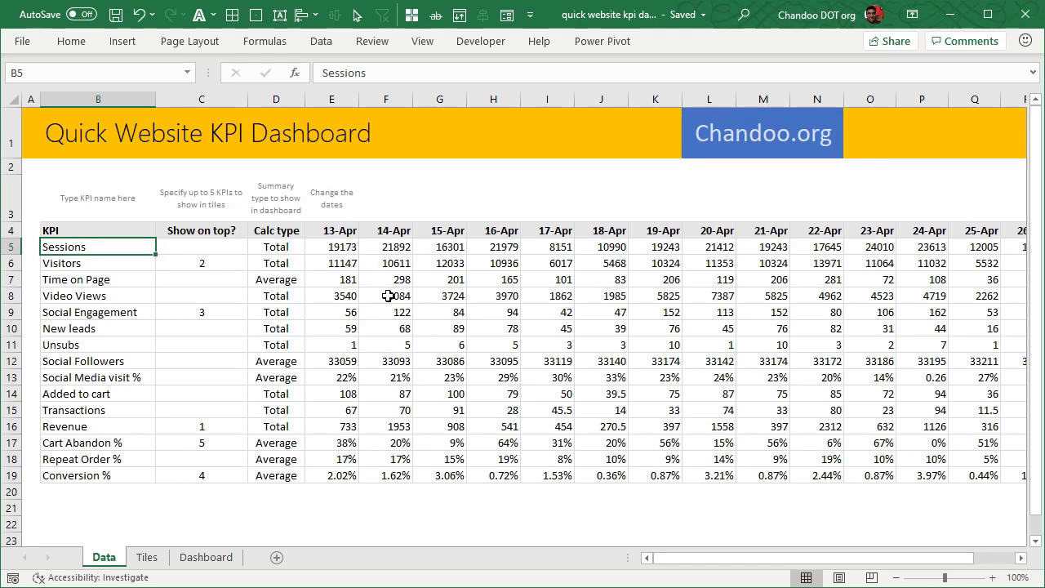
pyautogui.moveTo(723, 562); pyautogui.dragTo(725, 562)
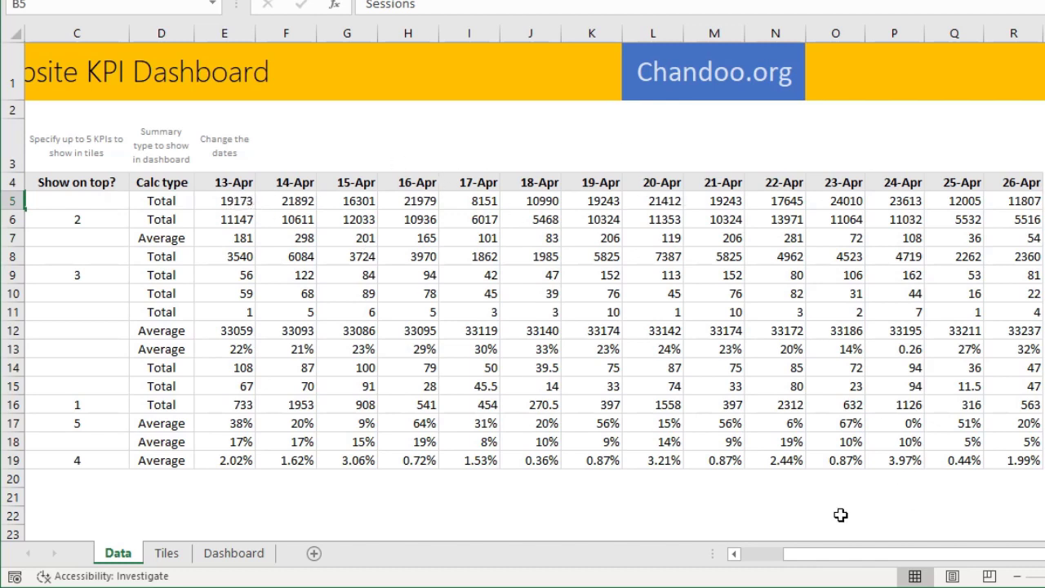
pyautogui.moveTo(800, 554); pyautogui.dragTo(755, 554)
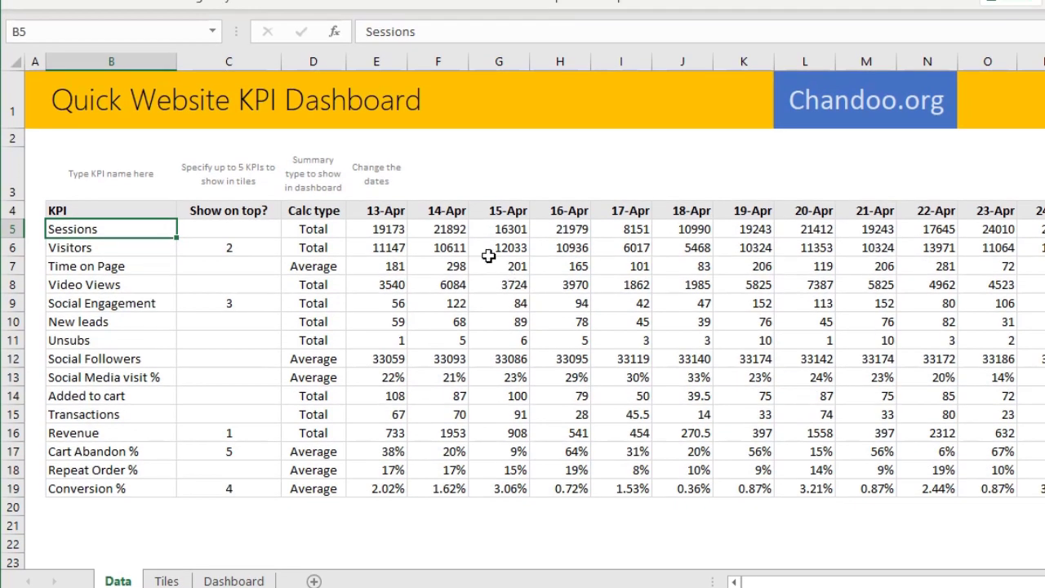
pyautogui.moveTo(374, 212); pyautogui.dragTo(913, 231)
pyautogui.click(765, 582)
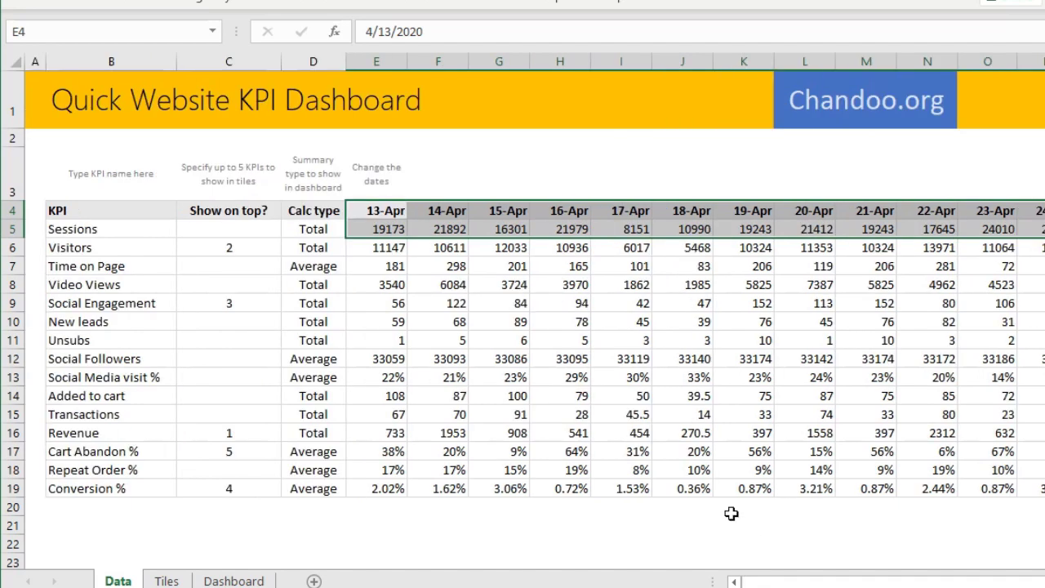
pyautogui.click(671, 542)
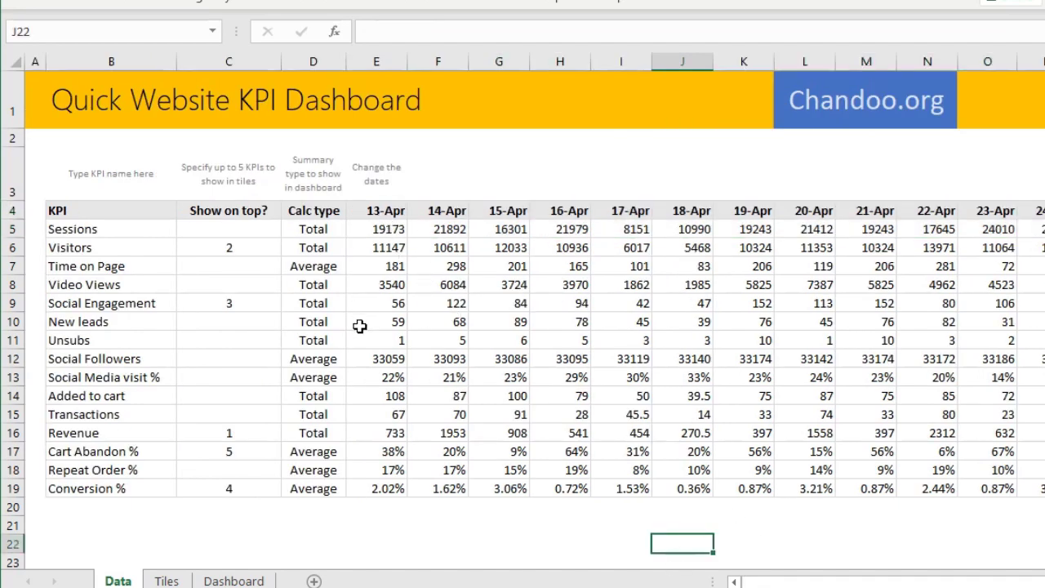
# Review the KPI names from Sessions to Conversion % and their daily values across all dates on the Data sheet
pyautogui.moveTo(72, 232); pyautogui.dragTo(106, 242)
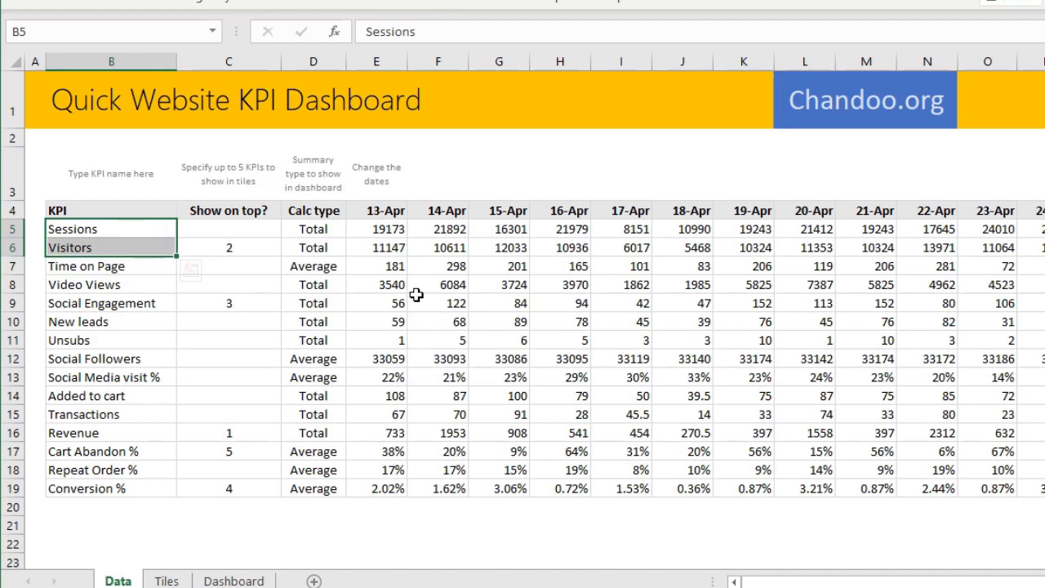
pyautogui.click(114, 284)
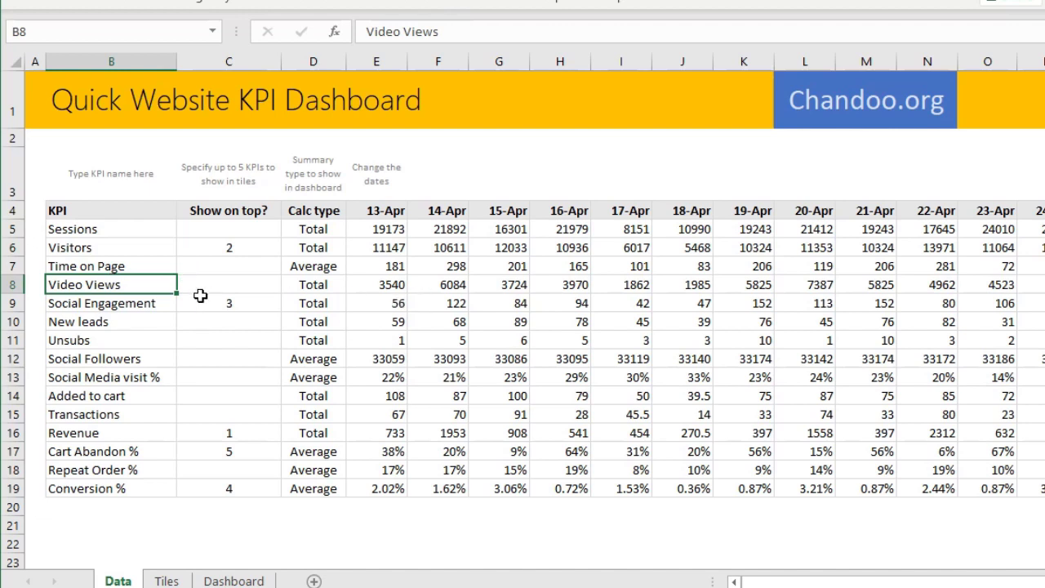
pyautogui.click(90, 306)
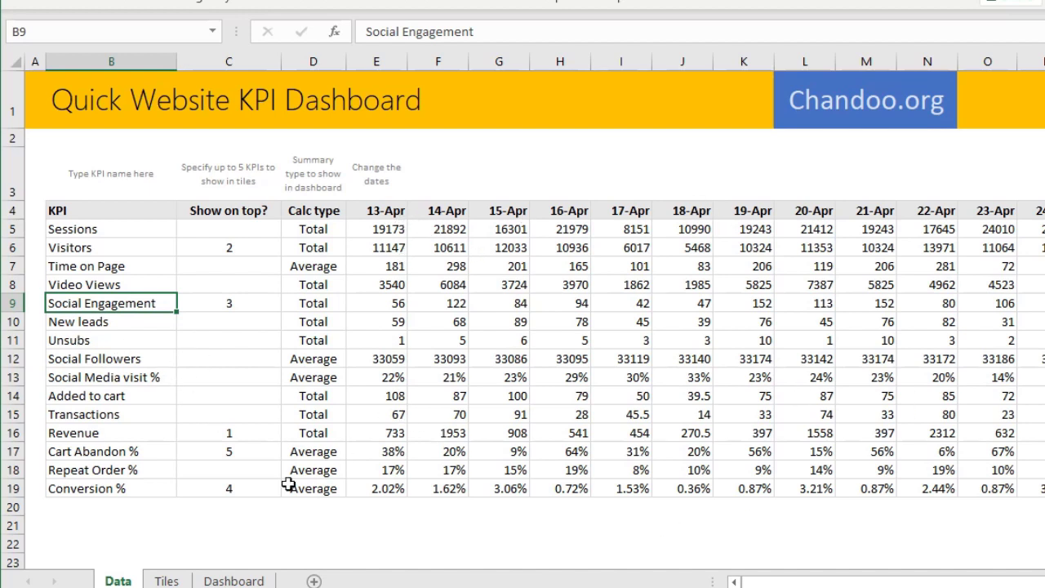
pyautogui.click(98, 415)
pyautogui.moveTo(98, 415); pyautogui.dragTo(106, 493)
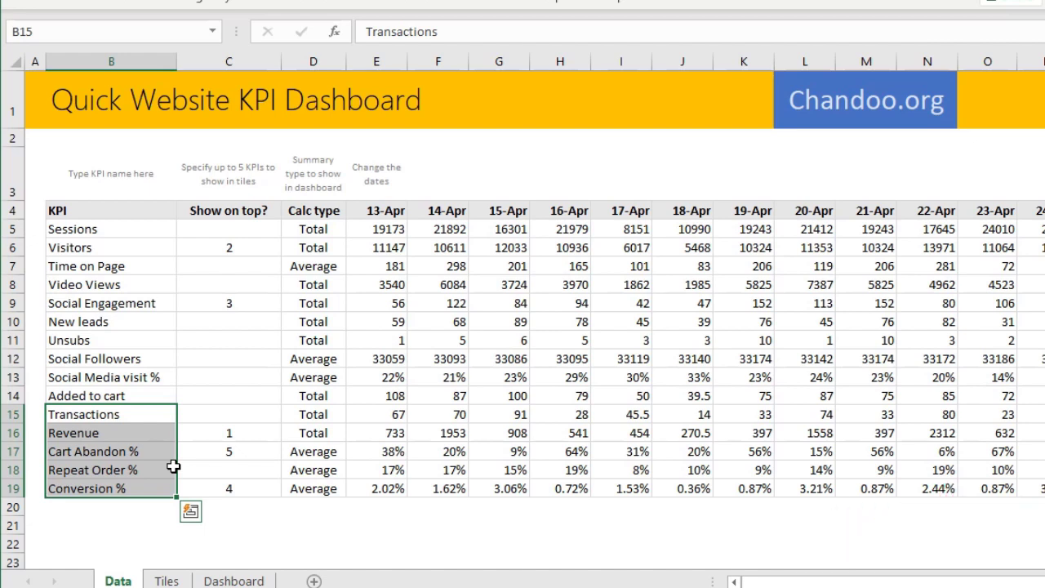
pyautogui.click(402, 341)
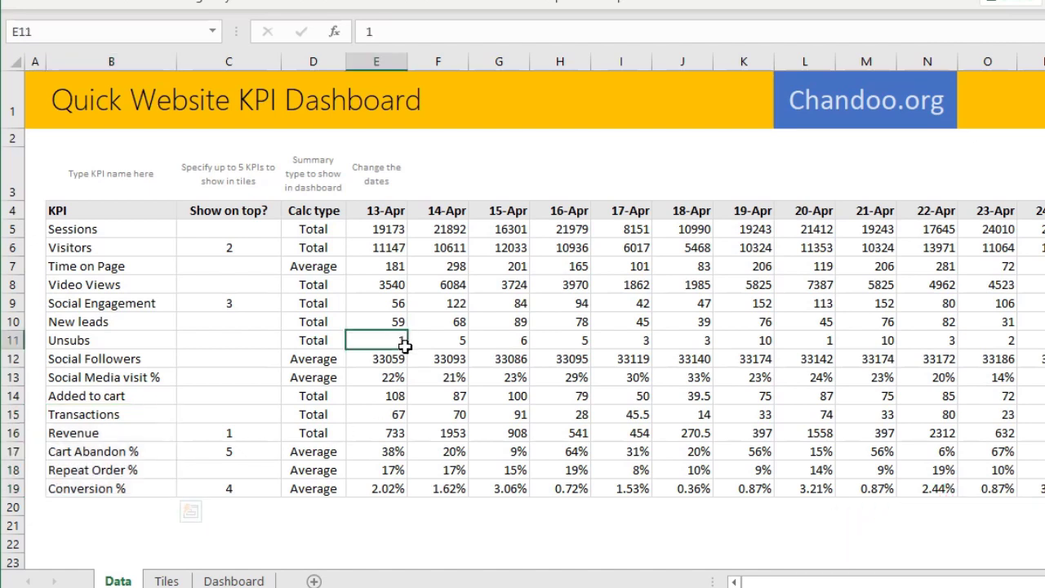
pyautogui.moveTo(384, 210); pyautogui.dragTo(376, 488)
pyautogui.moveTo(101, 222); pyautogui.dragTo(112, 482)
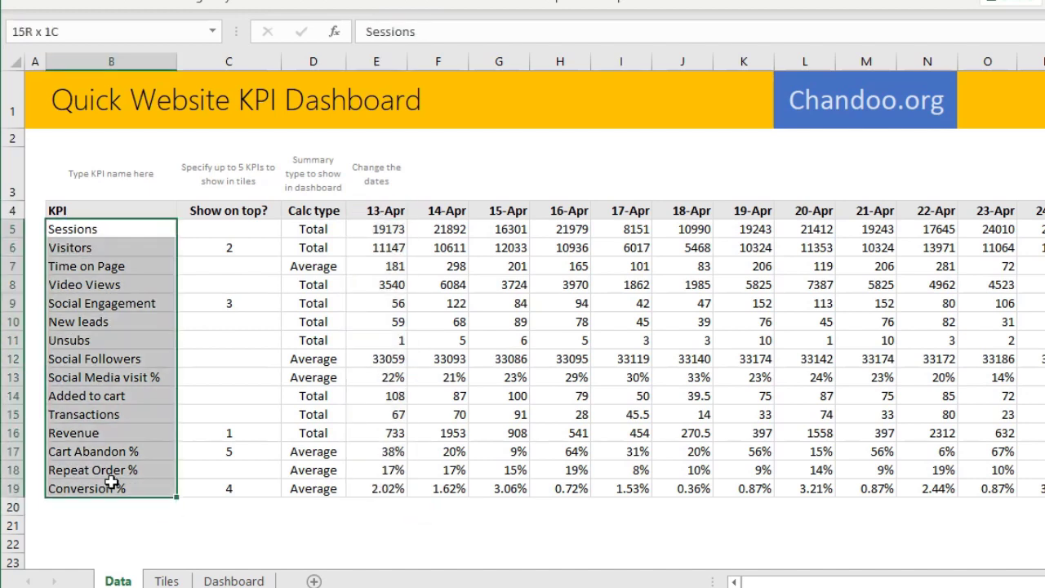
pyautogui.moveTo(388, 230); pyautogui.dragTo(1001, 493)
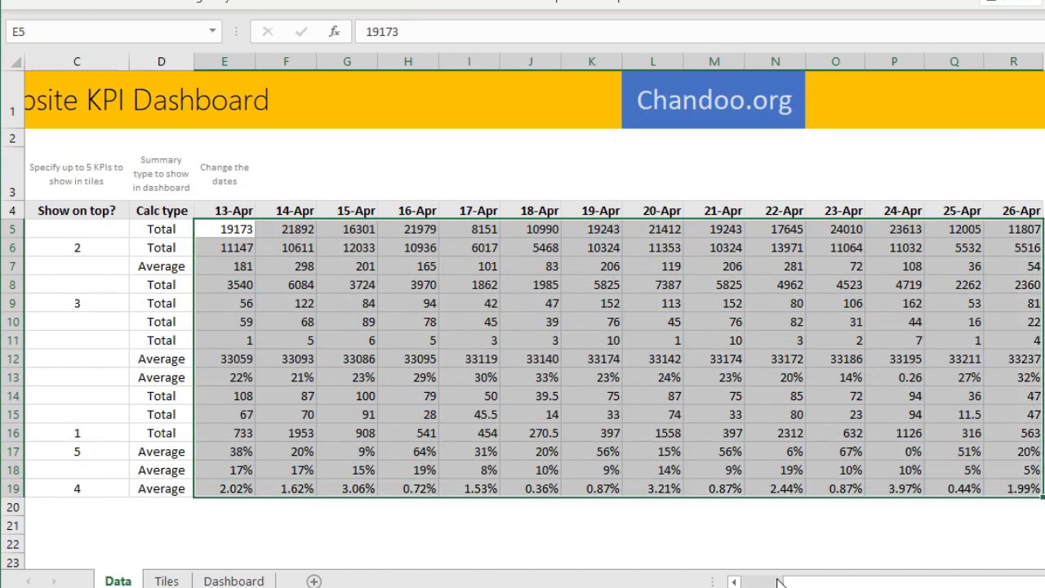
# Compare the Show on top? numbers for Visitors and Revenue with the tile order on the Dashboard sheet
pyautogui.click(220, 231)
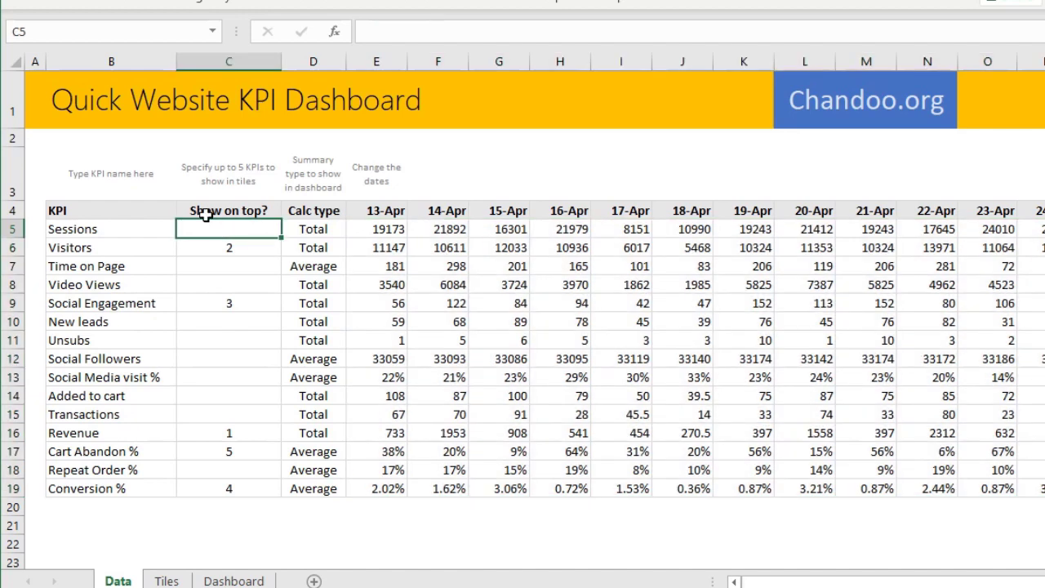
pyautogui.click(235, 247)
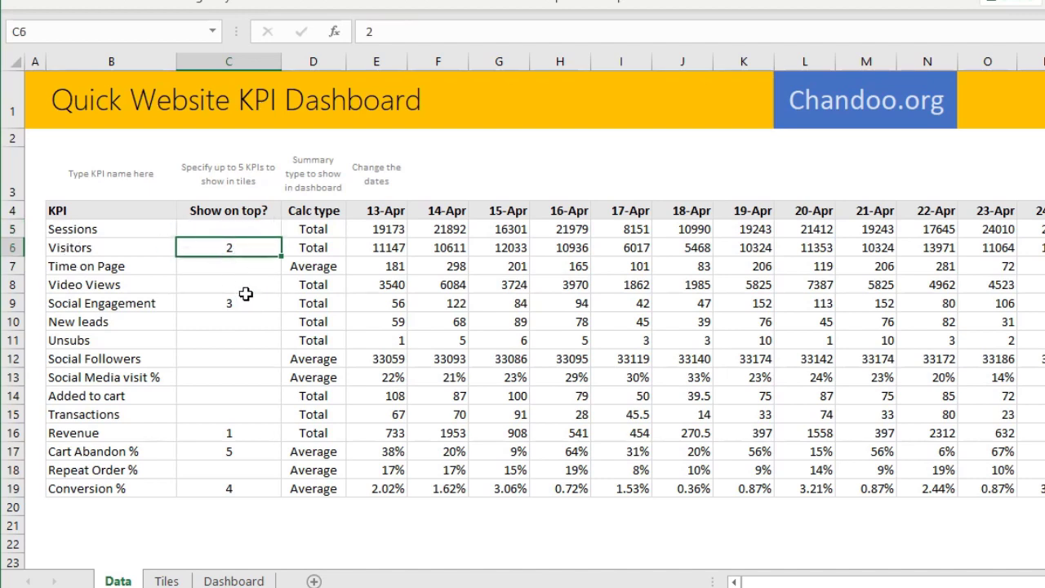
pyautogui.click(230, 581)
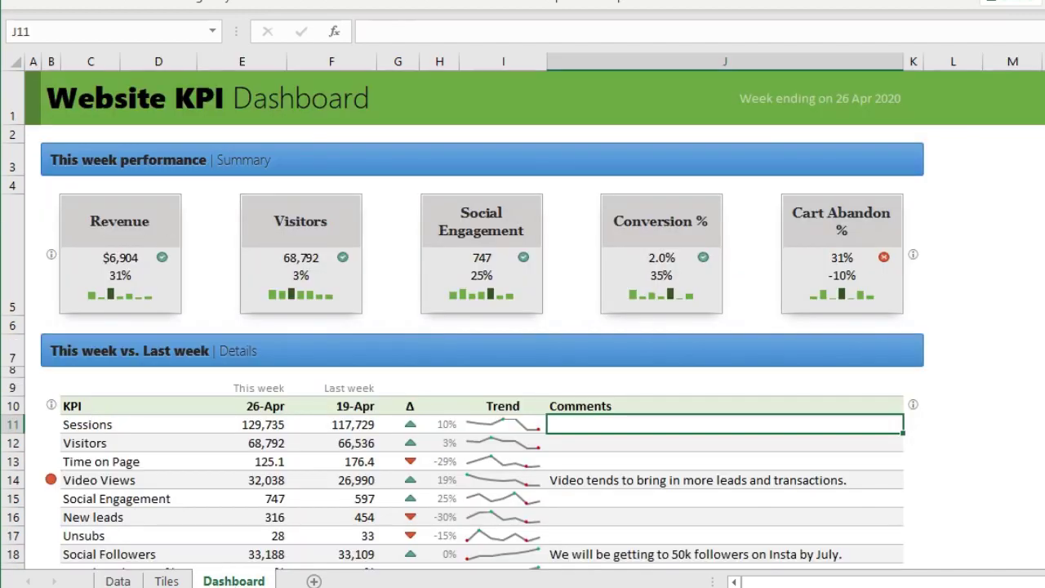
pyautogui.click(117, 581)
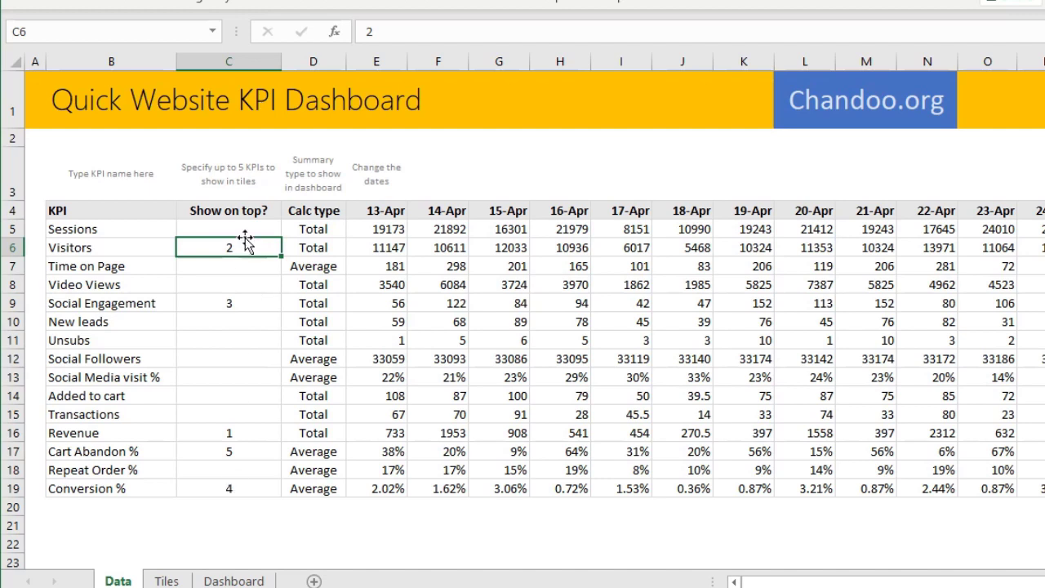
pyautogui.click(249, 433)
pyautogui.click(234, 581)
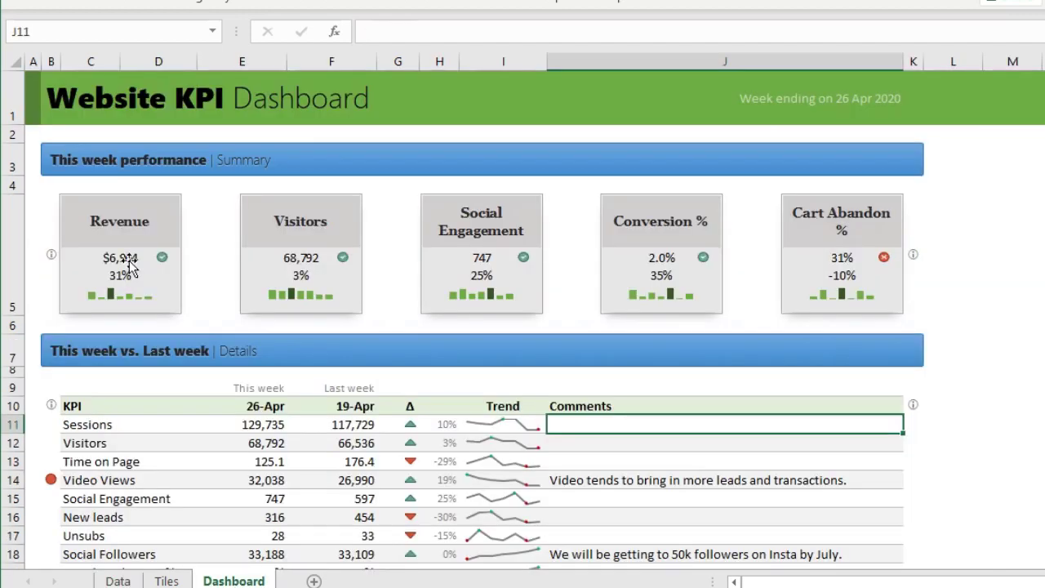
pyautogui.click(118, 580)
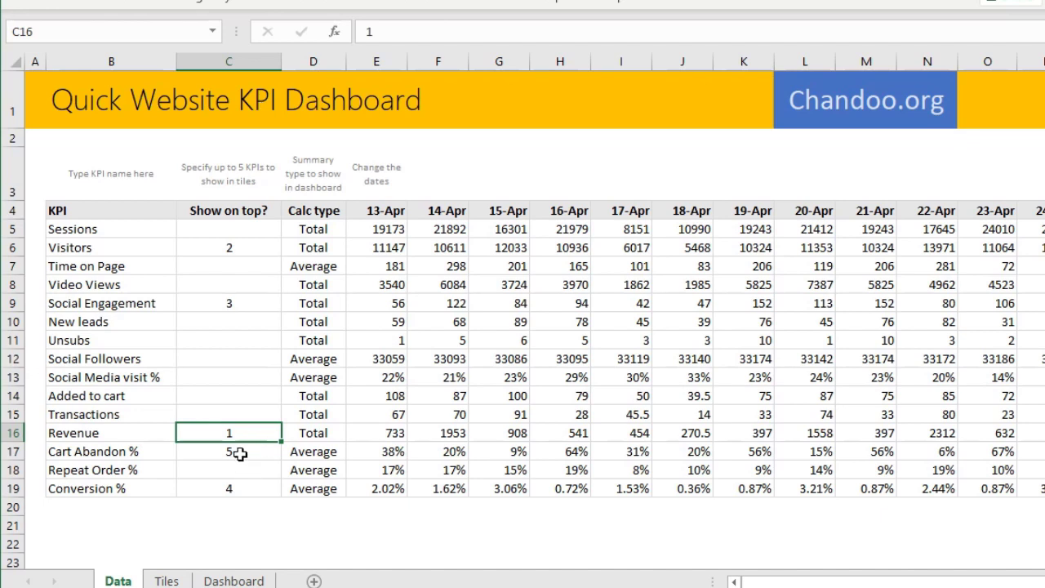
pyautogui.click(236, 250)
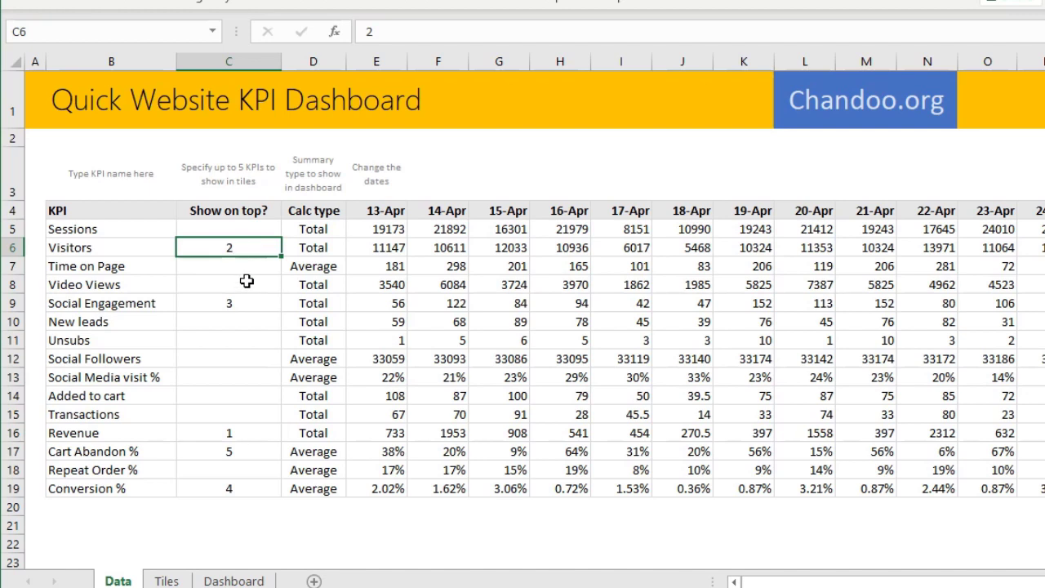
pyautogui.press('Delete')
pyautogui.click(234, 284)
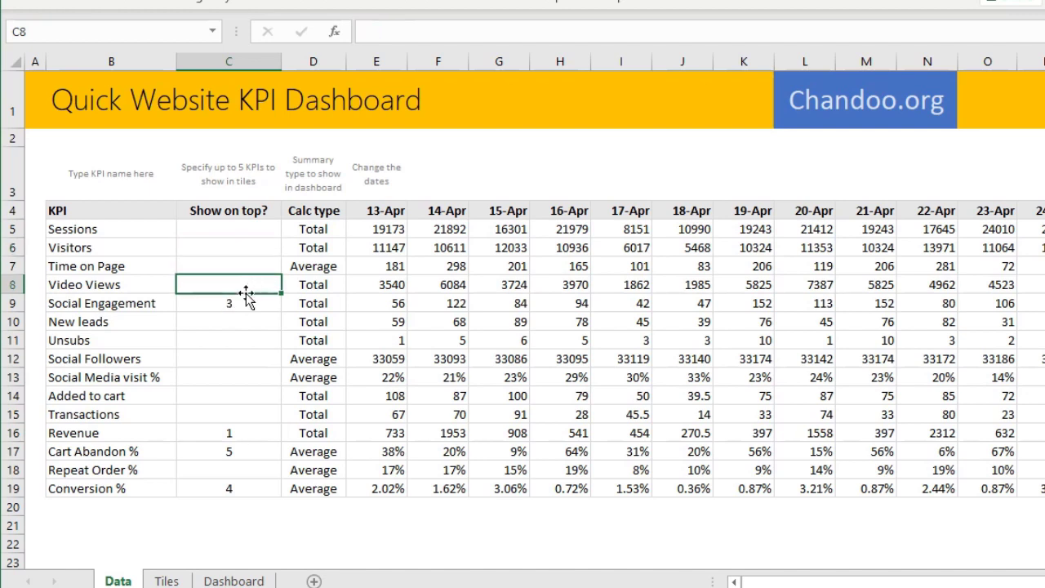
pyautogui.click(242, 249)
pyautogui.write('2')
pyautogui.click(292, 539)
# Move the Show on top? number 2 from Visitors to Video Views on the Data sheet and check the dashboard tiles
pyautogui.click(234, 580)
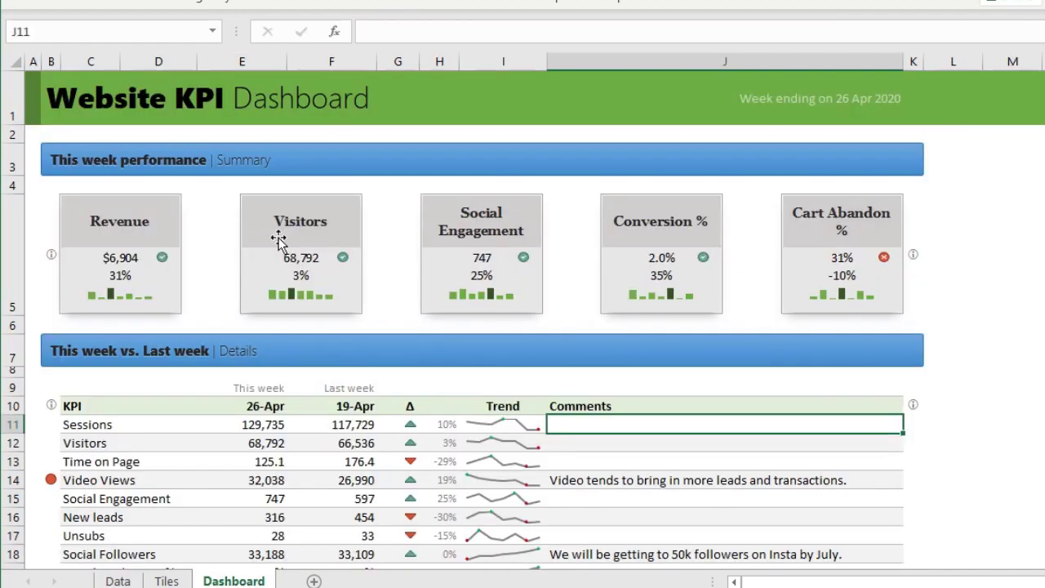
pyautogui.click(117, 581)
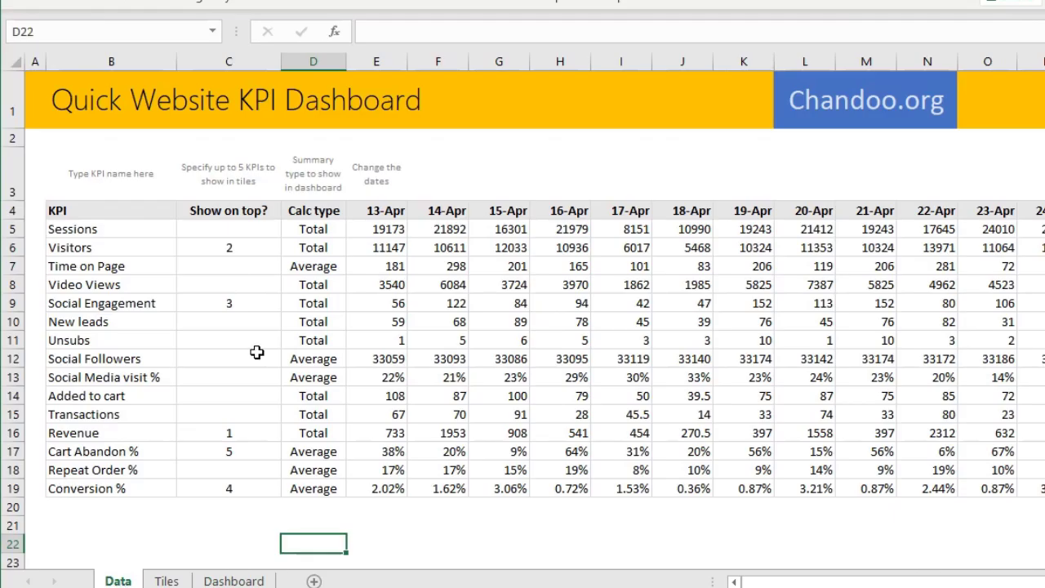
pyautogui.click(236, 245)
pyautogui.press('Down')
pyautogui.press('Down')
pyautogui.press('Up')
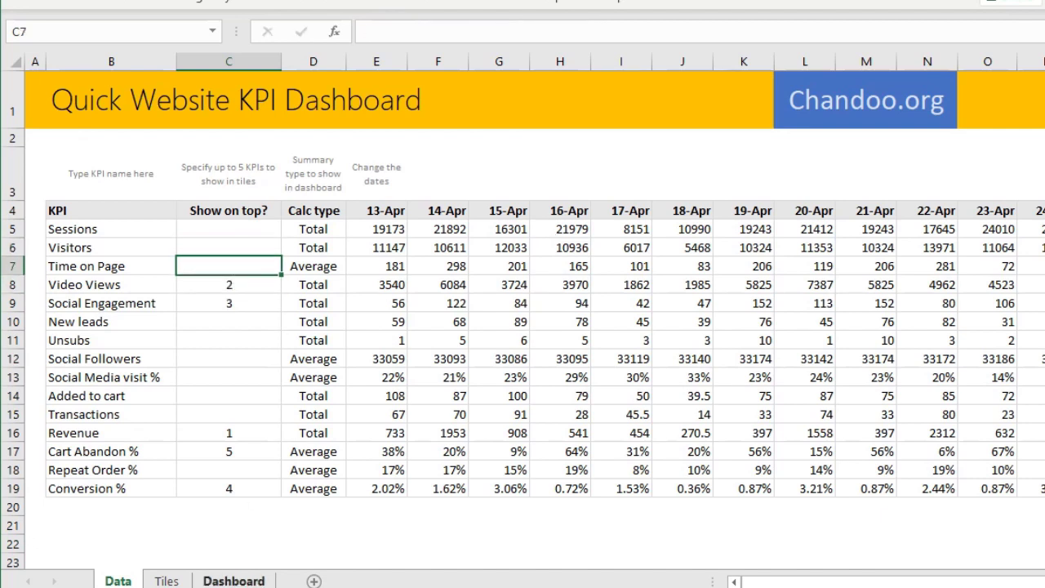
pyautogui.click(245, 581)
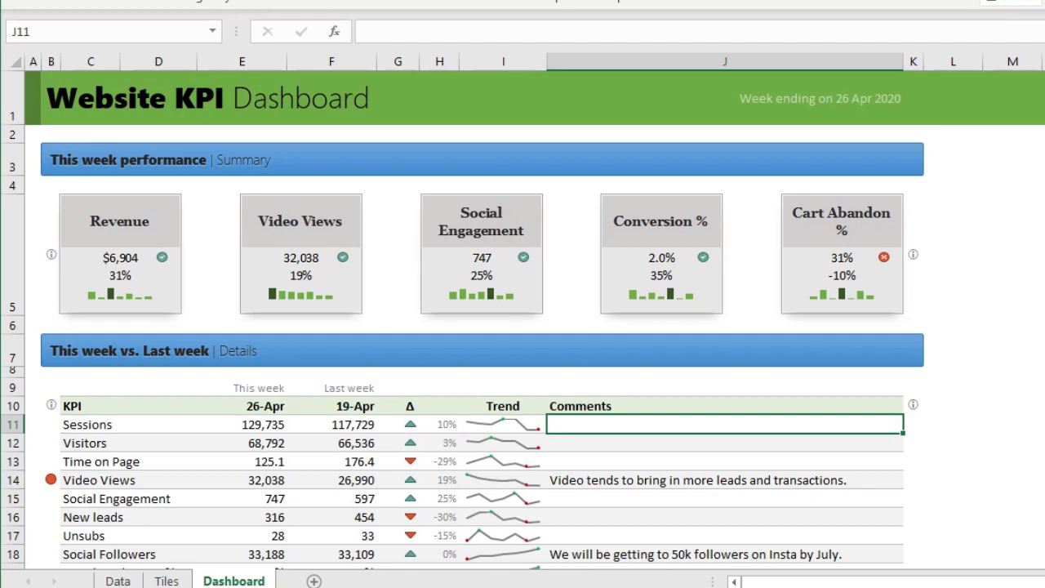
# Review the Calc type settings for Sessions and Time on Page, and examine the dashboard's weekly details table
pyautogui.click(138, 581)
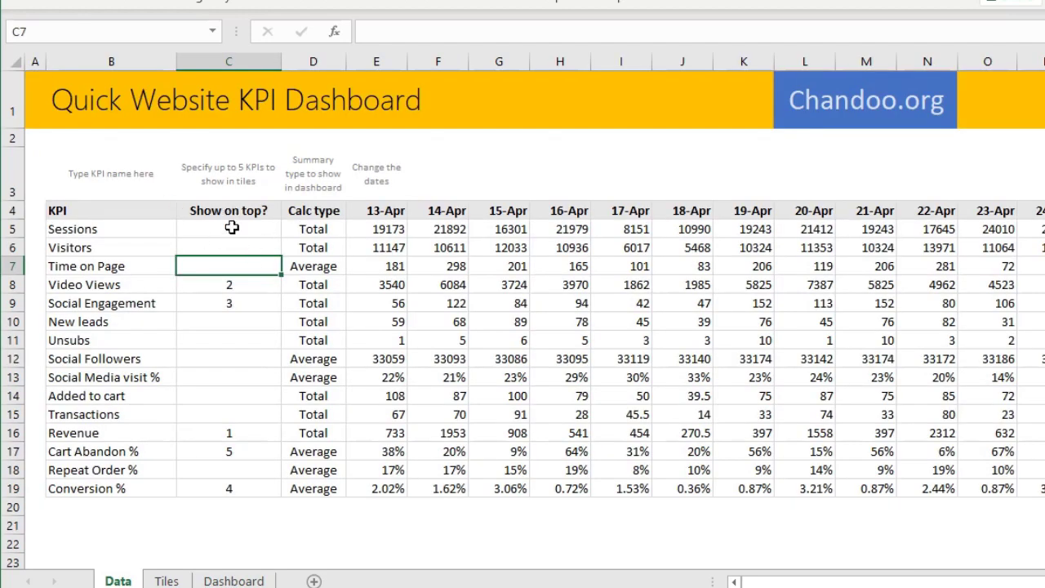
pyautogui.click(320, 227)
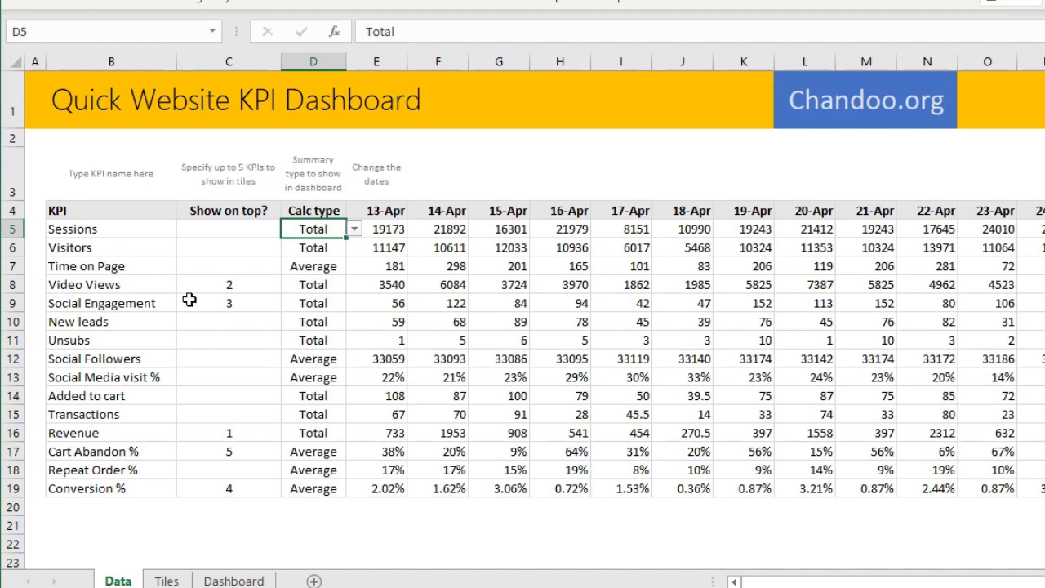
pyautogui.click(318, 263)
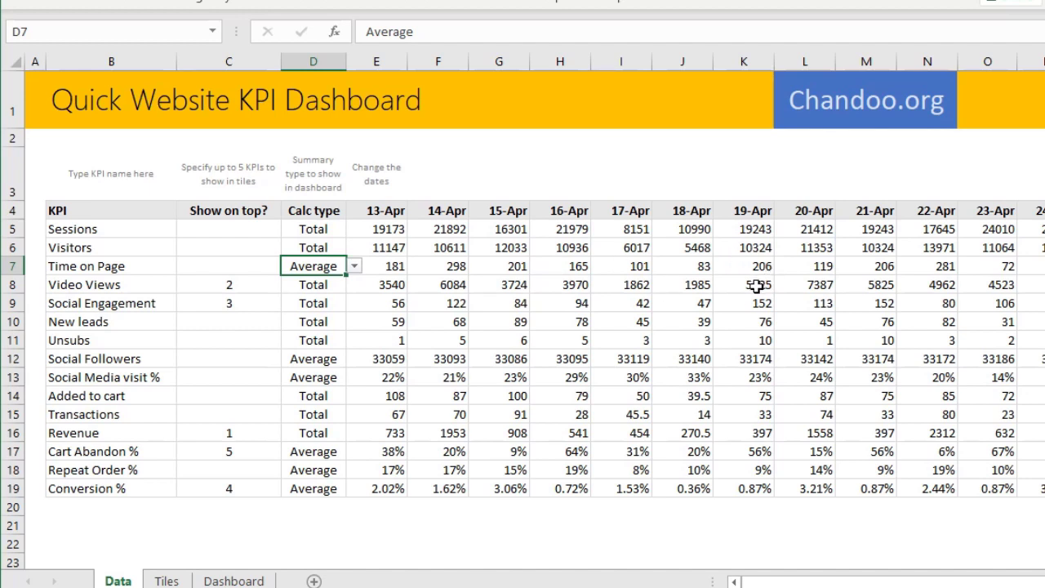
pyautogui.click(353, 267)
pyautogui.press('Escape')
pyautogui.click(234, 581)
pyautogui.scroll(-2, 310, 325)
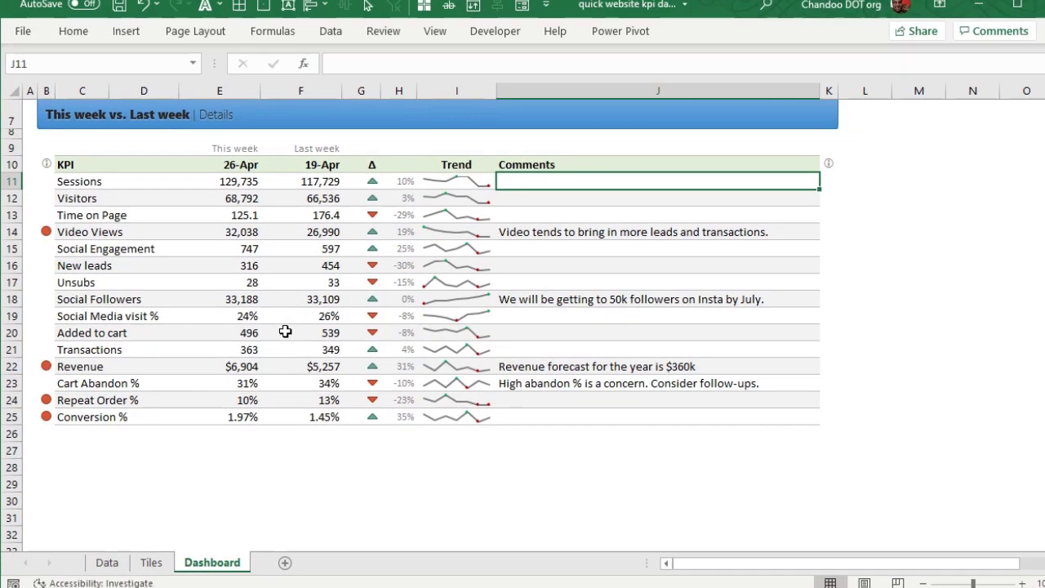
# Add a new blank worksheet after the Dashboard sheet
pyautogui.scroll(2, 282, 331)
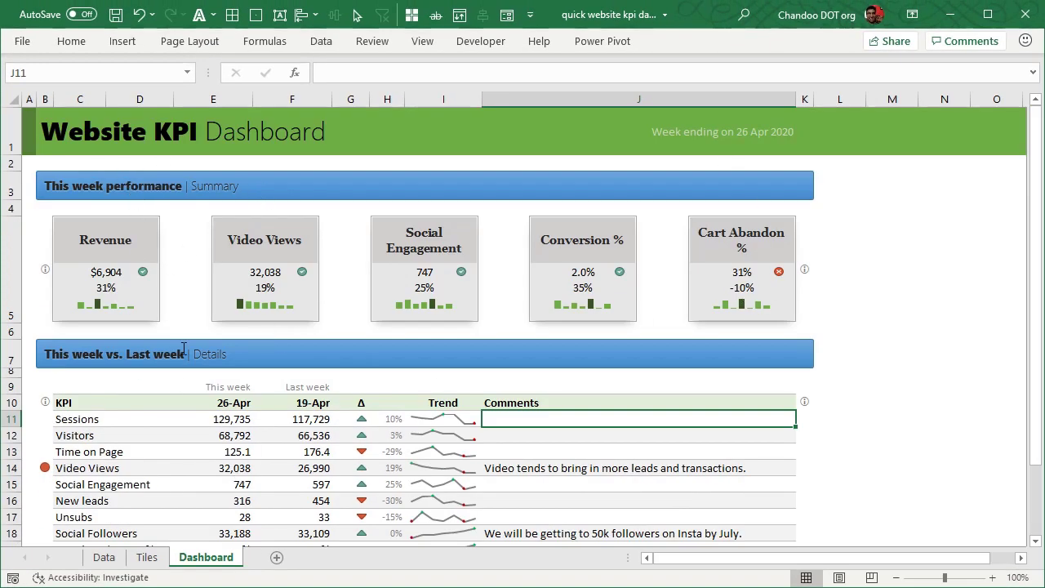
pyautogui.scroll(-1, 129, 411)
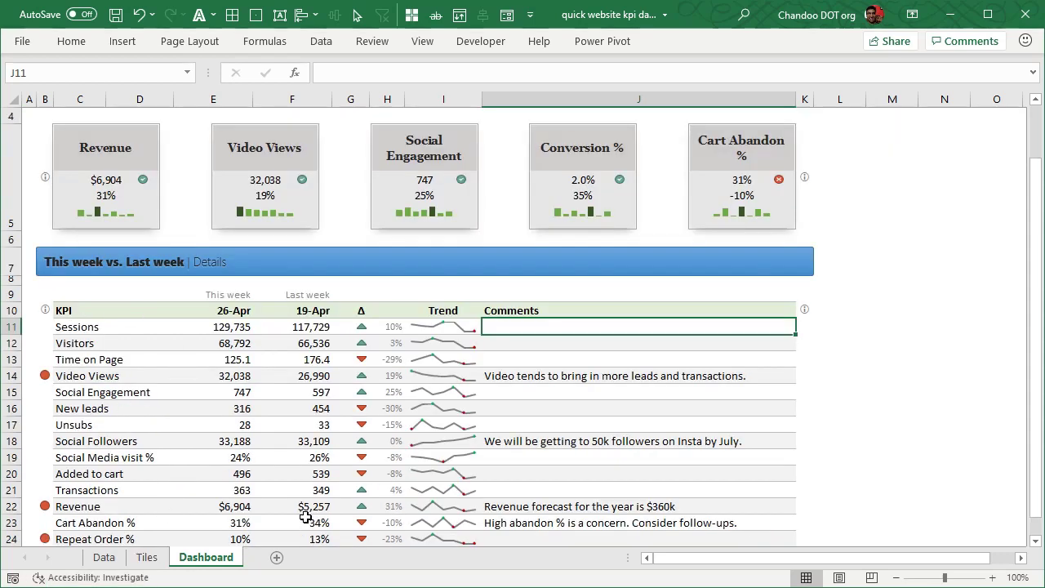
pyautogui.scroll(-2, 280, 460)
pyautogui.scroll(2, 166, 335)
pyautogui.click(279, 557)
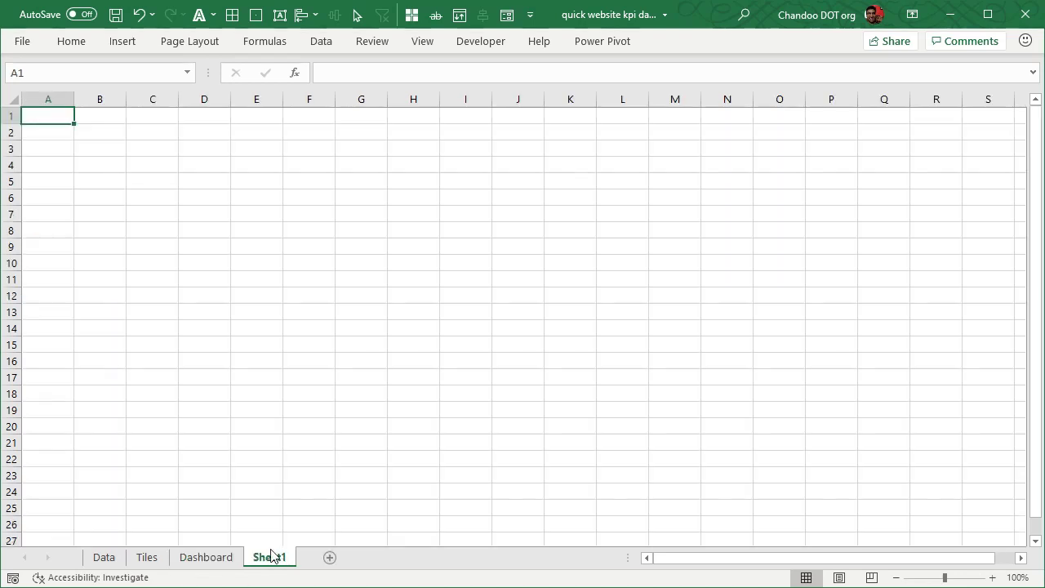
# Examine the This week vs. Last week details table on the Dashboard sheet, from the KPI headers through the comments
pyautogui.click(204, 558)
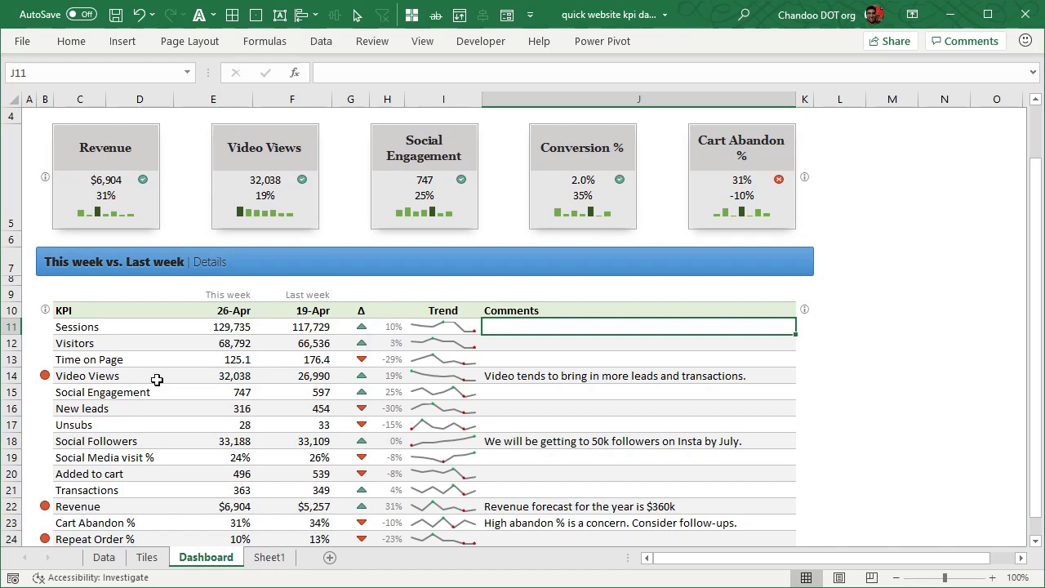
pyautogui.moveTo(110, 309); pyautogui.dragTo(694, 527)
pyautogui.scroll(-1, 165, 334)
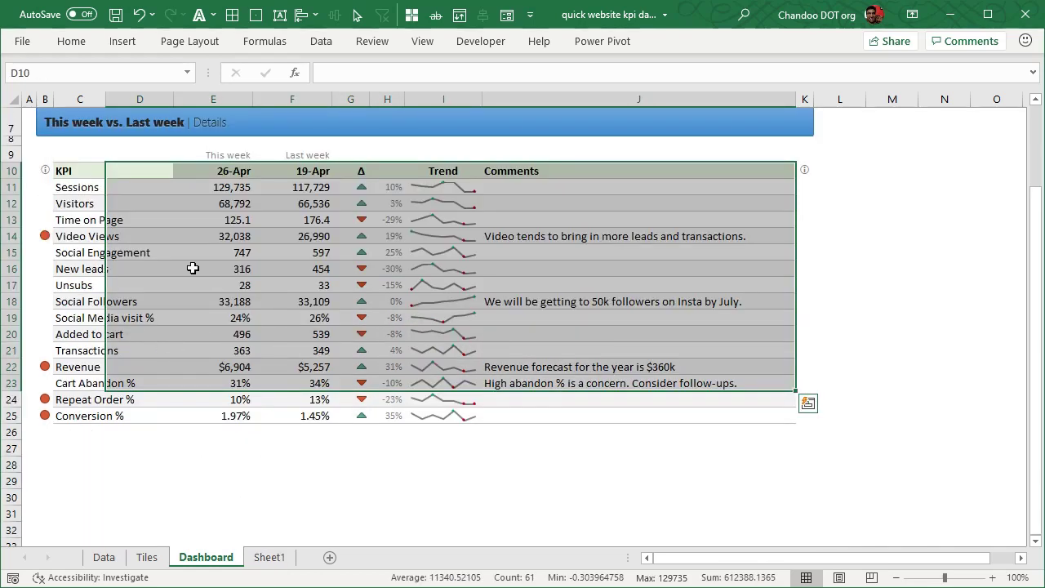
pyautogui.click(276, 477)
# Enter the title "Reconstruction for detail section" in cell B2 of Sheet1
pyautogui.click(270, 557)
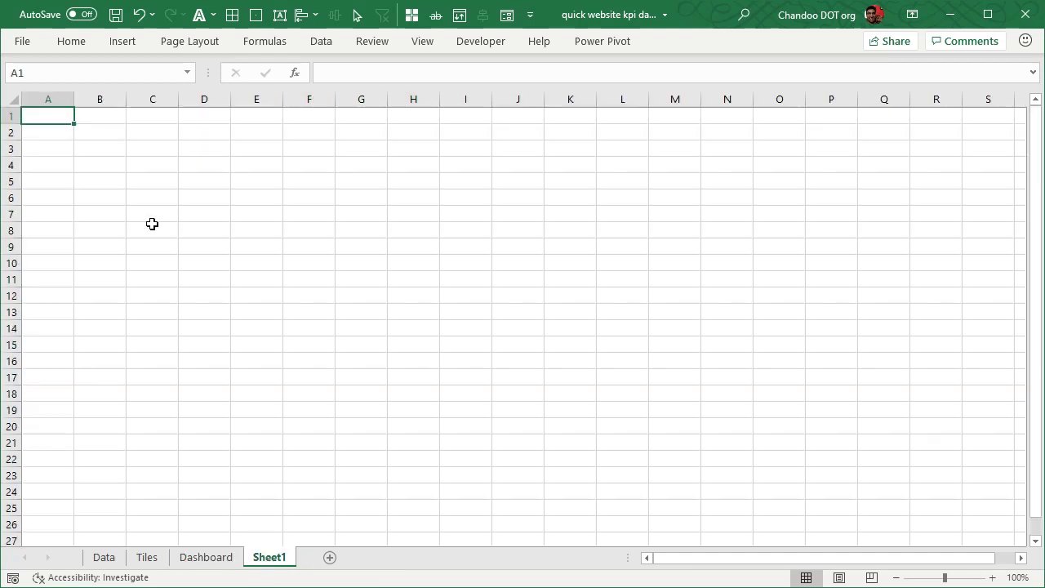
pyautogui.click(86, 137)
pyautogui.write('Reconstru')
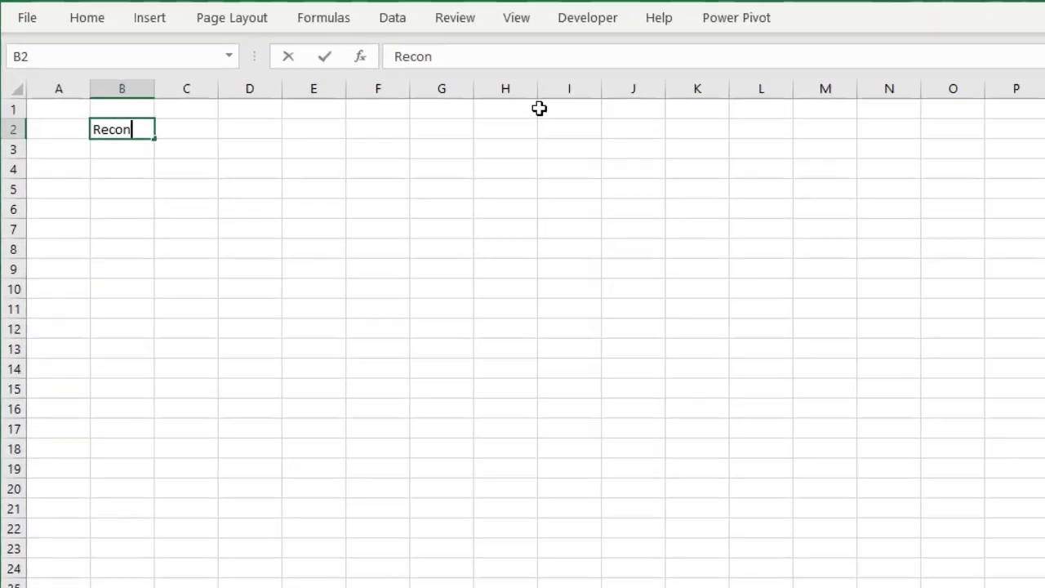
pyautogui.write('ction f')
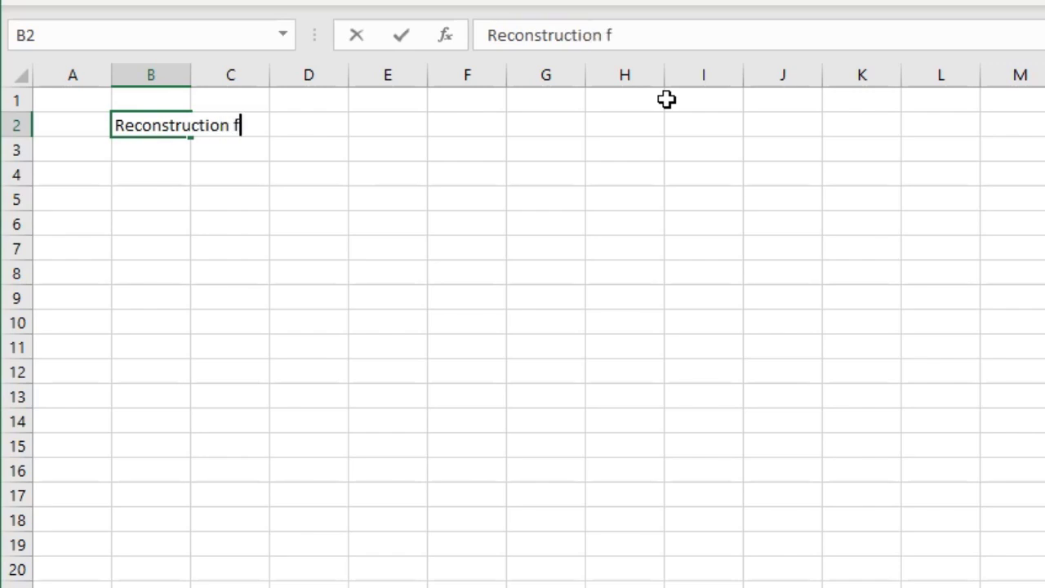
pyautogui.write('or detail sec')
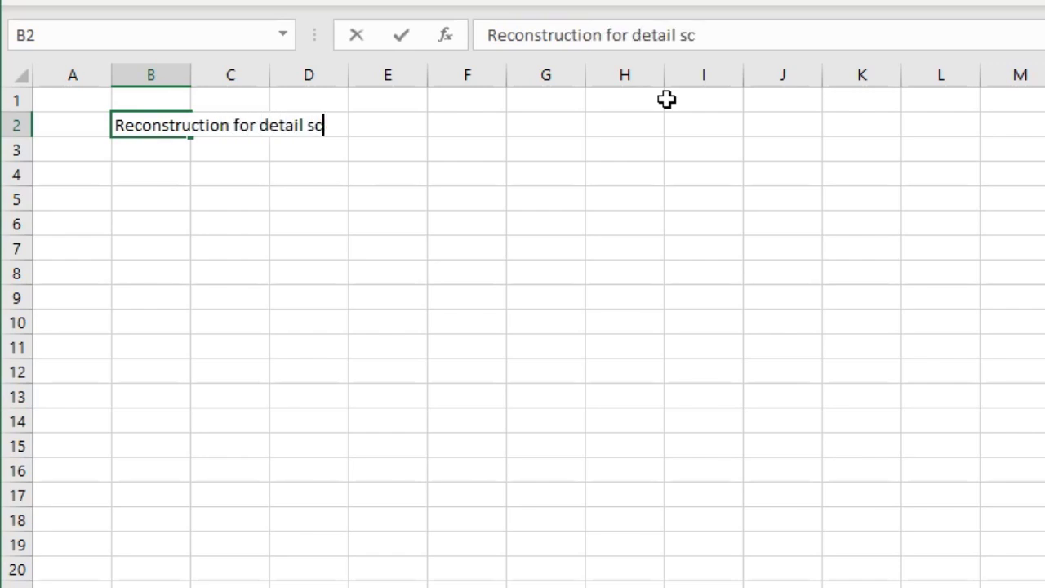
pyautogui.press('BackSpace')
pyautogui.write('ection')
pyautogui.press('Return')
pyautogui.press('Return')
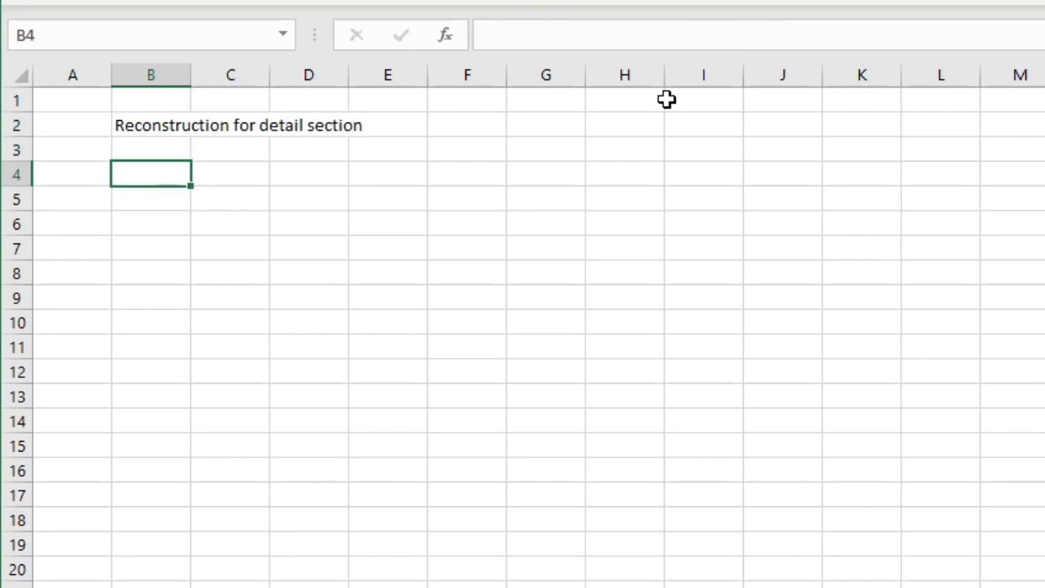
# Enter the headers KPI, This week, last week, Delta, Trend and Comments from B4 to H4, leaving F4 blank
pyautogui.write('KPI')
pyautogui.press('Tab')
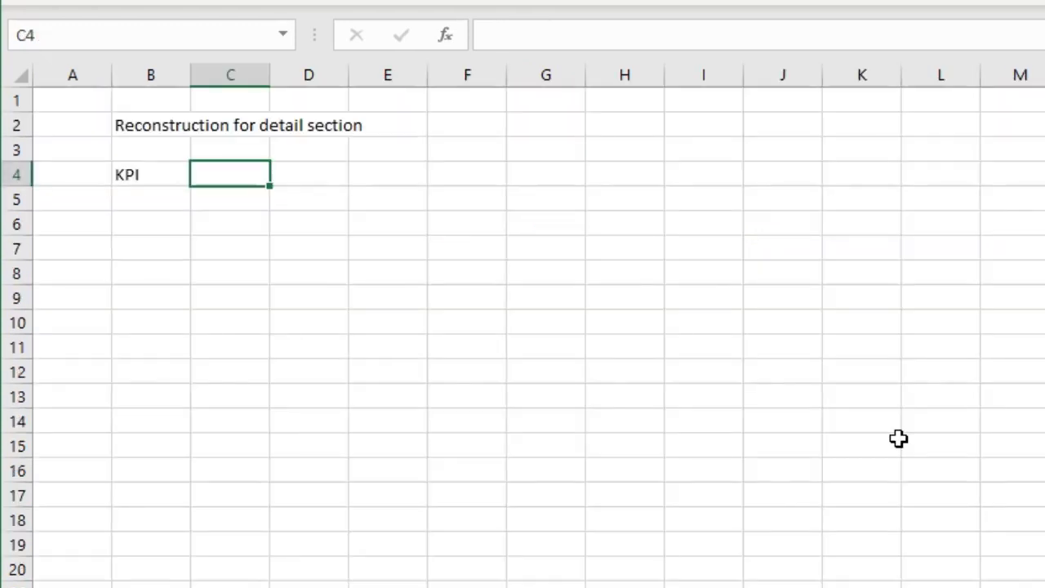
pyautogui.write('This week')
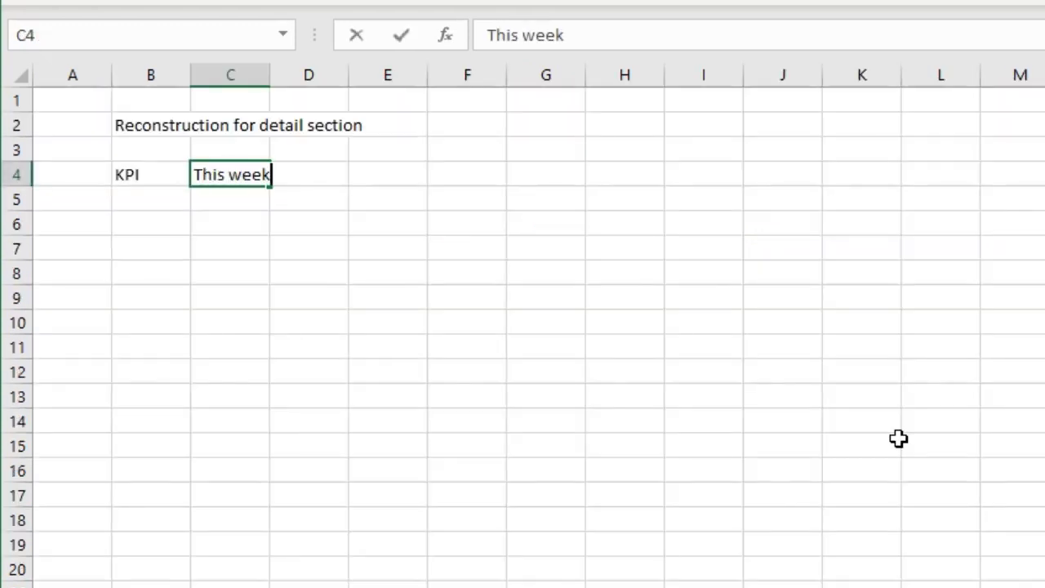
pyautogui.press('Tab')
pyautogui.write('last week')
pyautogui.press('Tab')
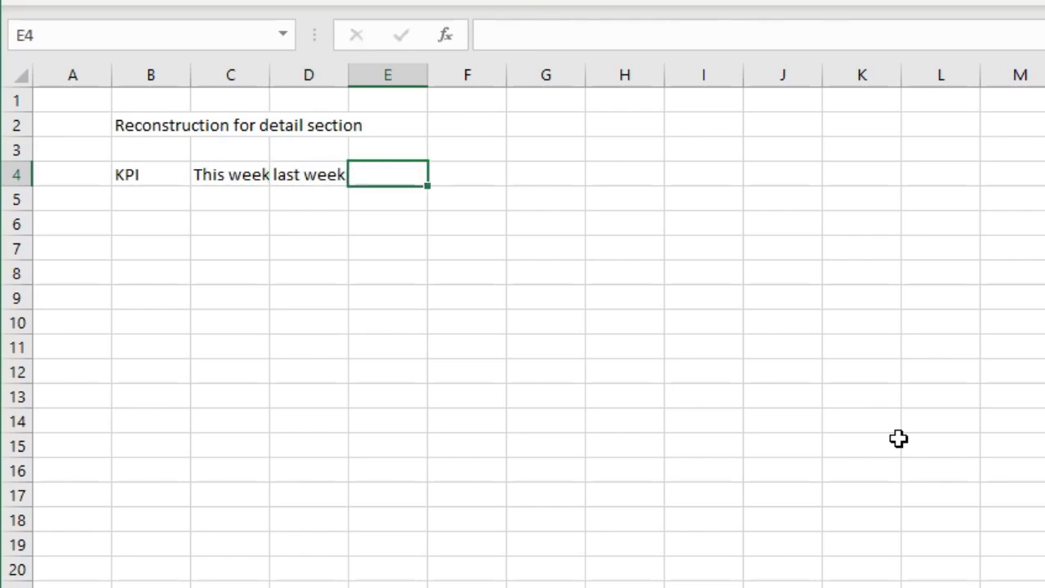
pyautogui.write('Delta')
pyautogui.press('Tab')
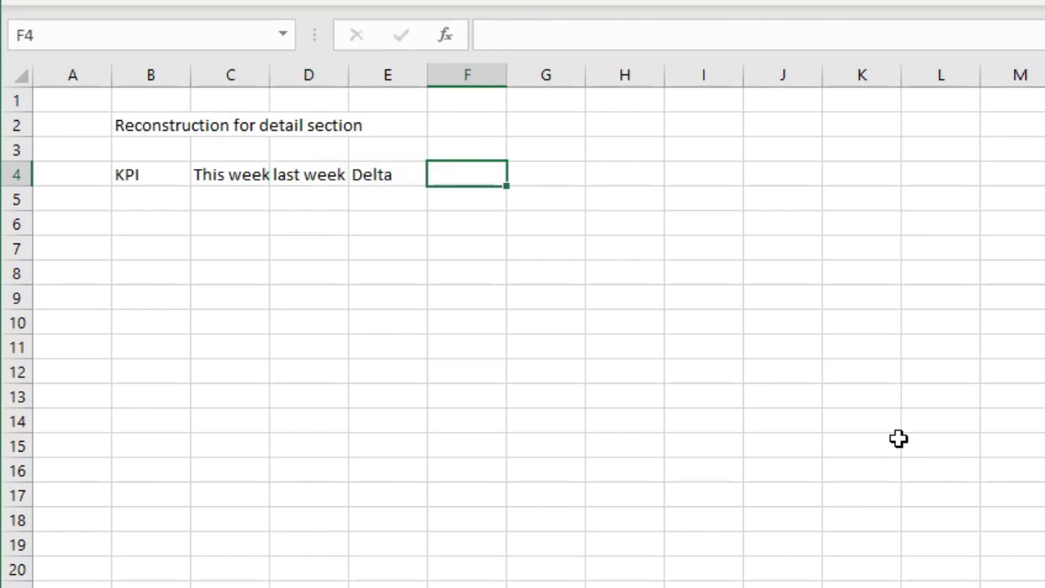
pyautogui.press('Tab')
pyautogui.write('Trend')
pyautogui.press('Tab')
pyautogui.write('Comments')
pyautogui.press('Return')
# Link cell B5 under the KPI header to the first KPI name with =Data!B5
pyautogui.click(132, 196)
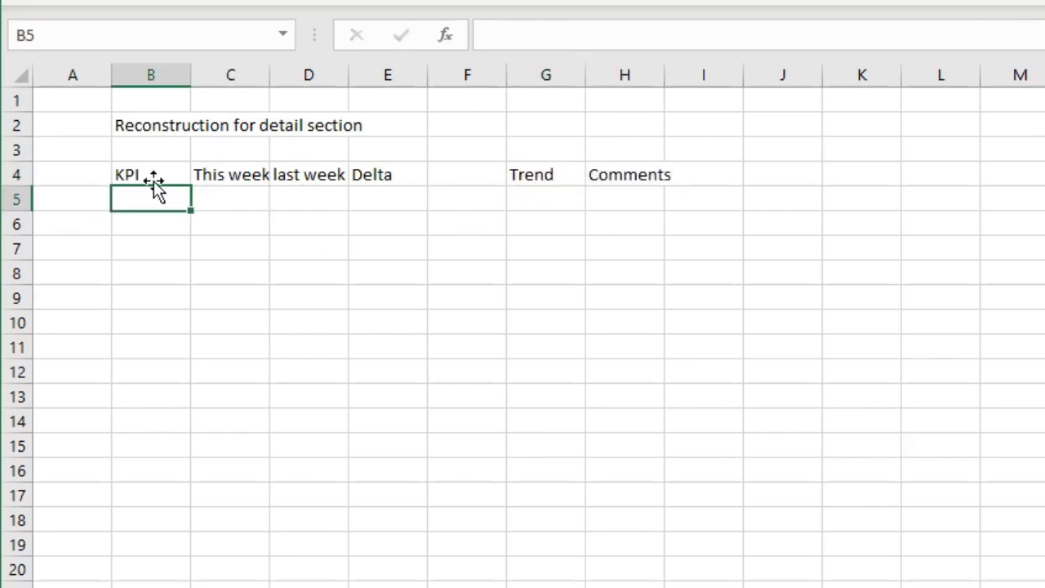
pyautogui.write('=')
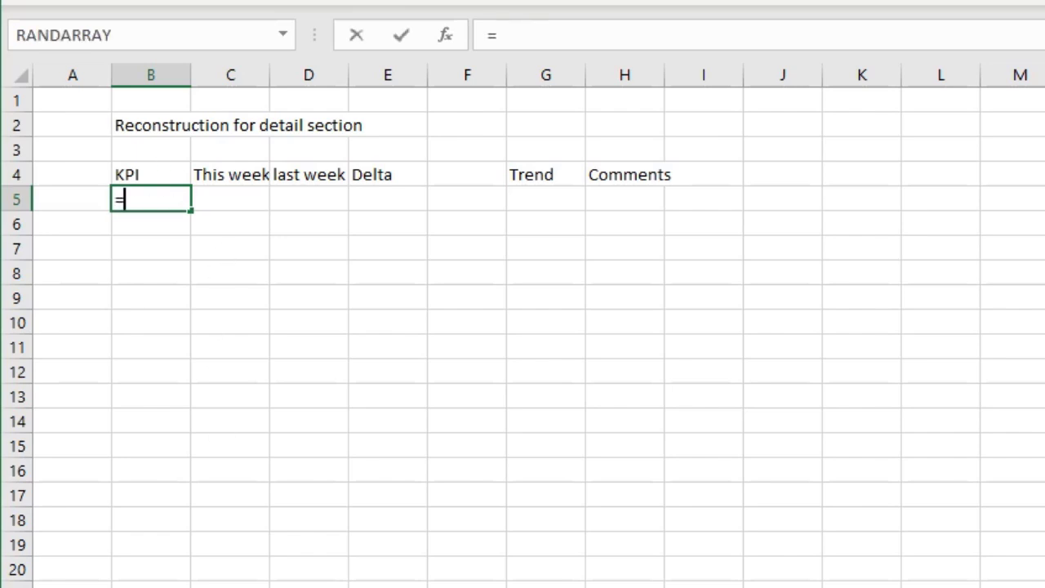
pyautogui.hotkey('ctrl', 'pageup')
pyautogui.click(184, 290)
pyautogui.press('Return')
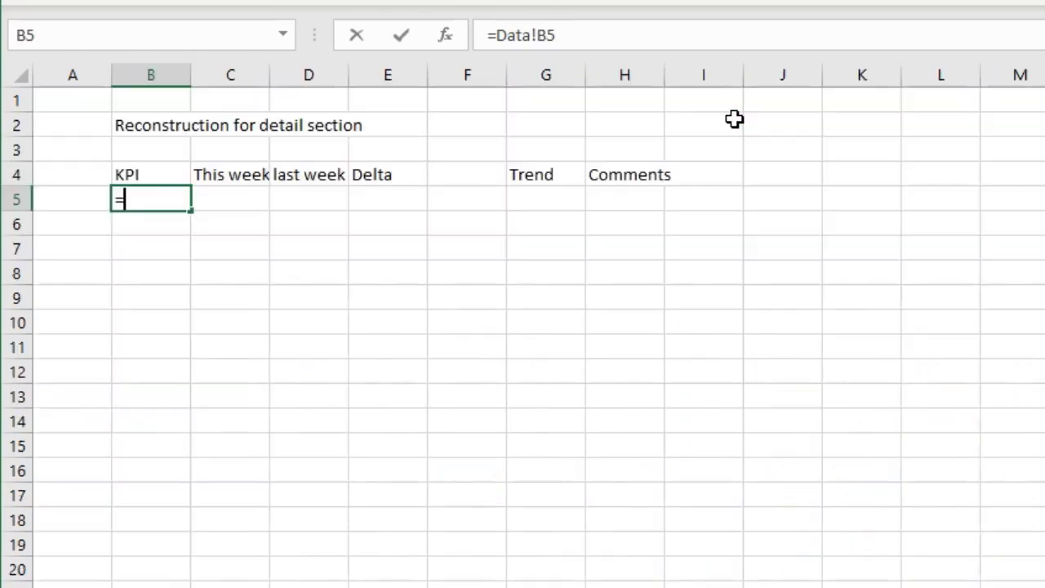
# Widen columns B, C and D so the KPI, This week and last week headers have more room
pyautogui.click(245, 193)
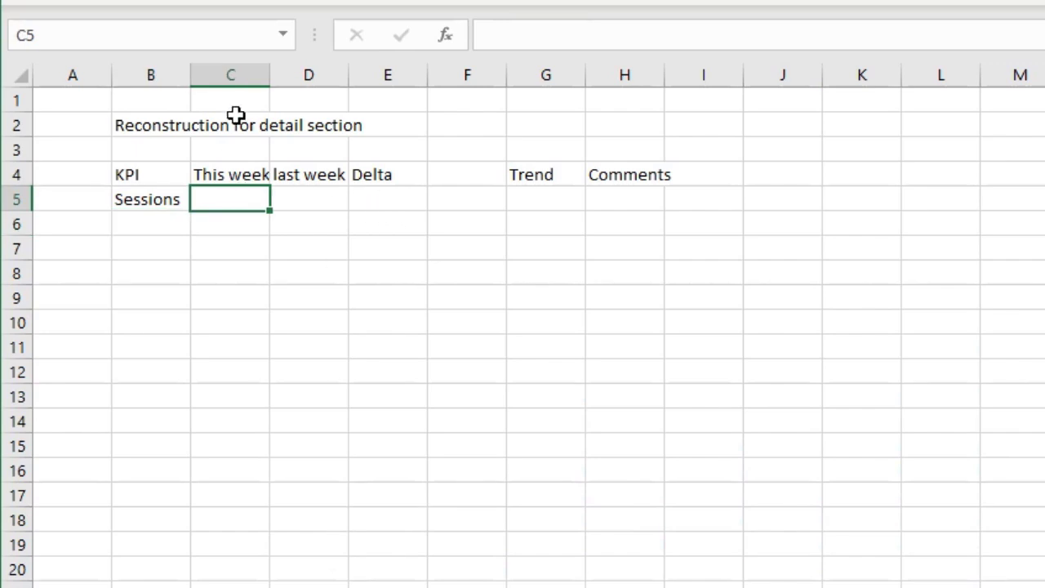
pyautogui.moveTo(245, 77); pyautogui.dragTo(308, 77)
pyautogui.click(168, 74)
pyautogui.moveTo(190, 76); pyautogui.dragTo(459, 107)
pyautogui.click(392, 205)
pyautogui.write('=')
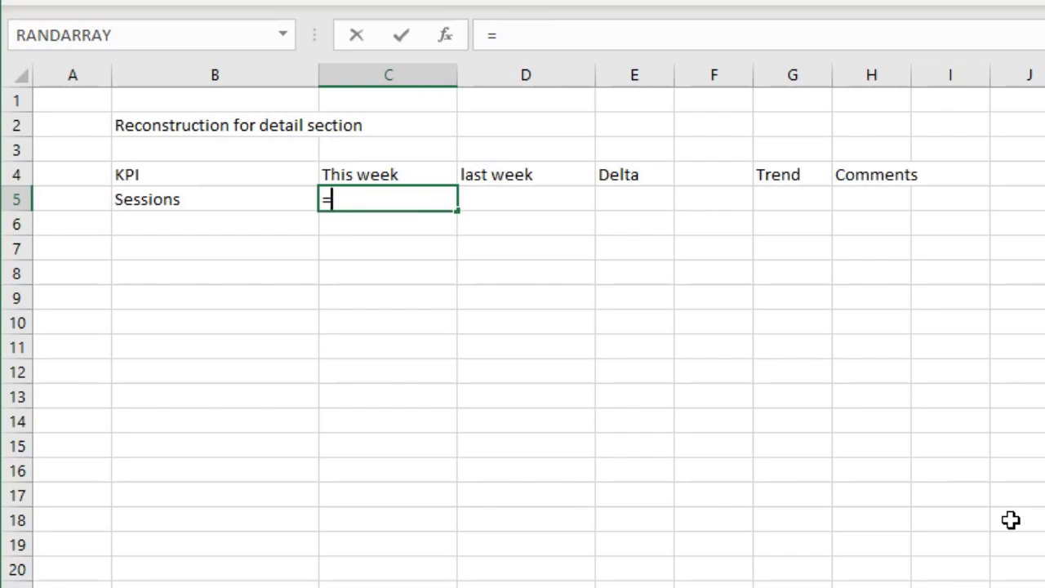
pyautogui.write('sum')
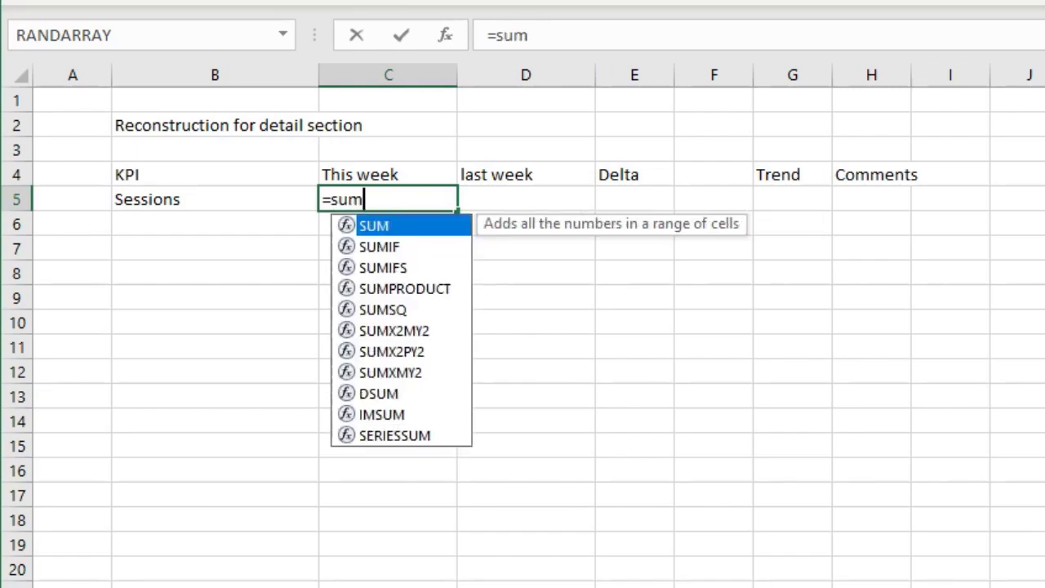
pyautogui.press('Escape')
pyautogui.press('Escape')
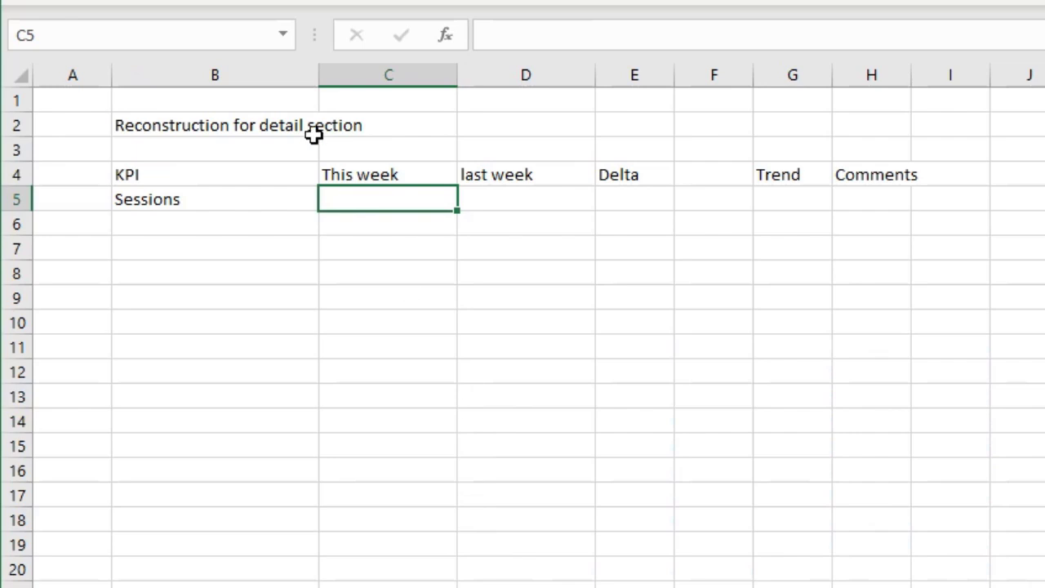
# Calculate this week's Sessions value in C5 with =SUBTOTAL(IF(Data!D5="Total",9,1),Data!L5:R5)
pyautogui.write('=sub')
pyautogui.press('Down')
pyautogui.press('Tab')
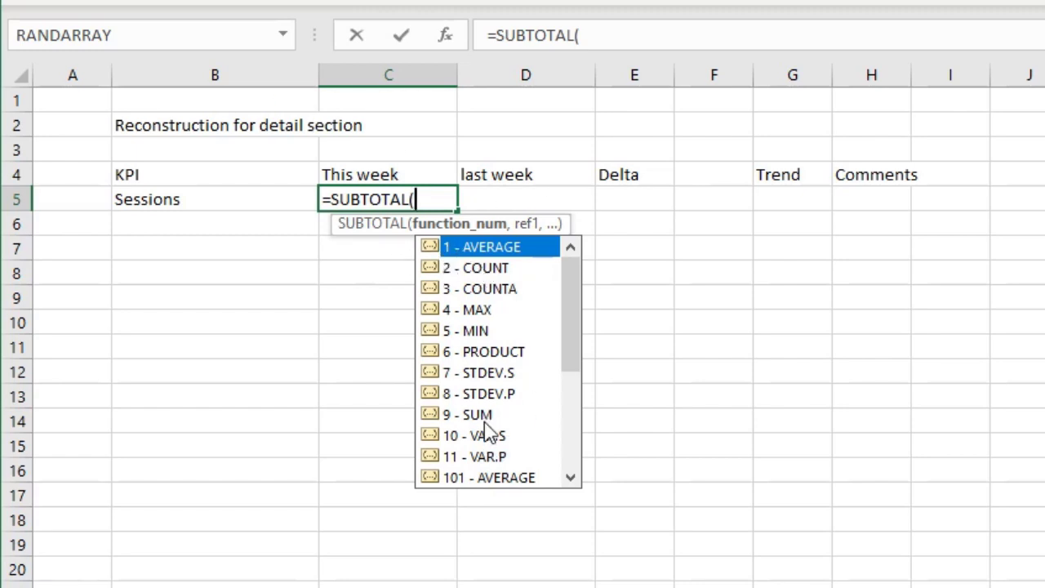
pyautogui.write('f(*')
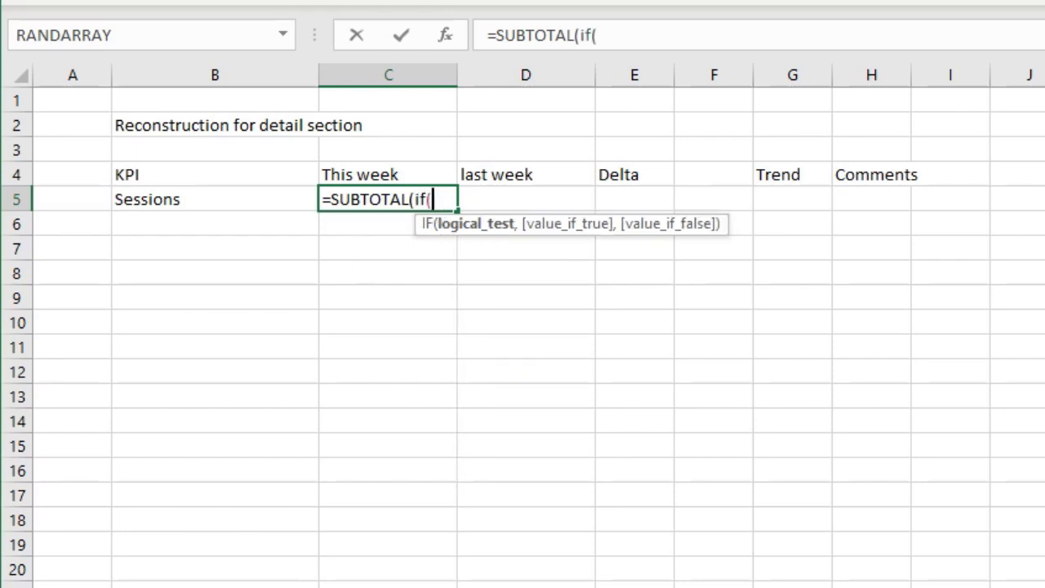
pyautogui.hotkey('ctrl', 'pagedown')
pyautogui.click(445, 300)
pyautogui.click(785, 23)
pyautogui.write('="Total",')
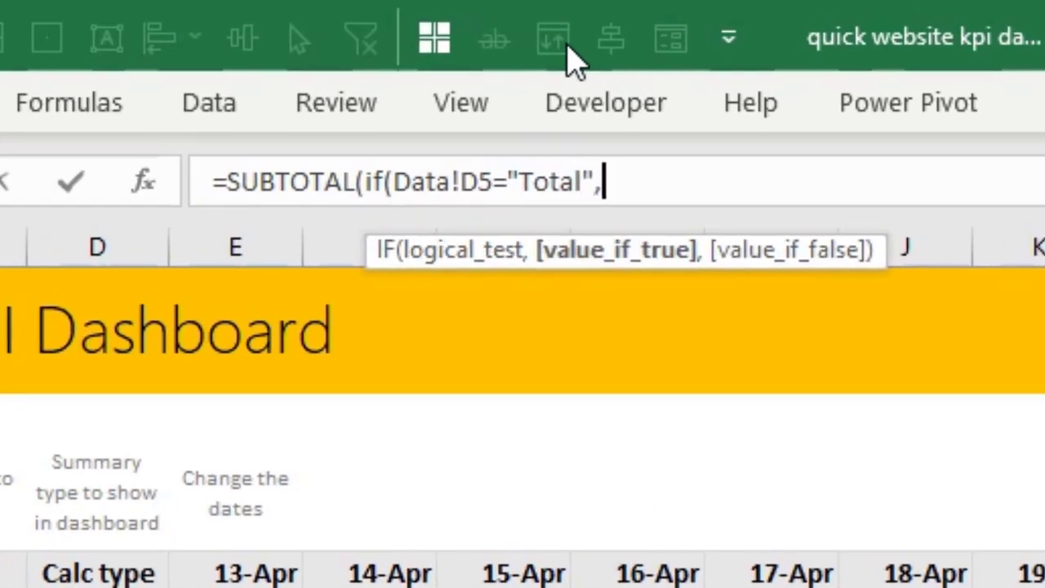
pyautogui.write('9,1),')
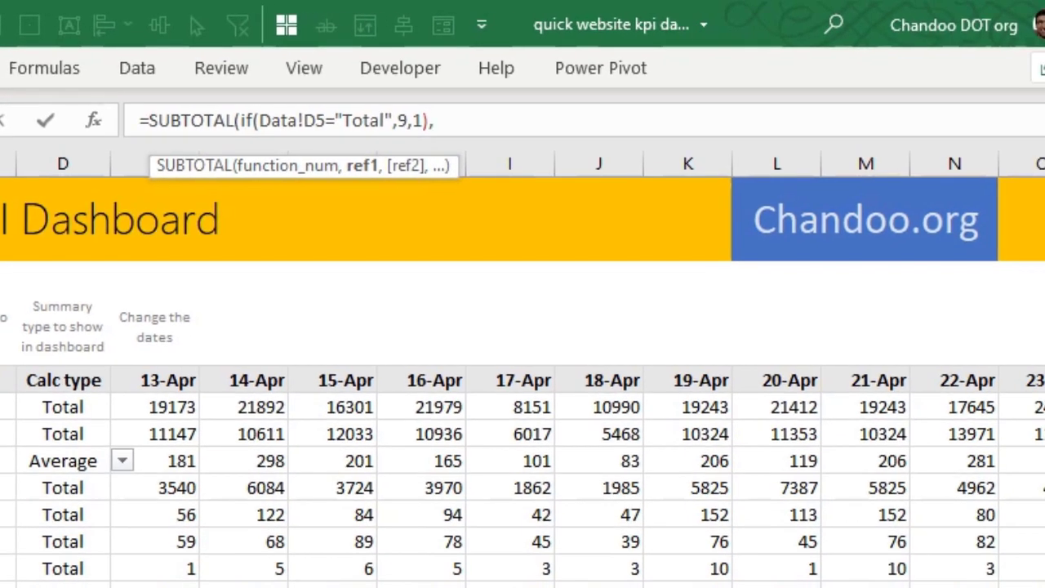
pyautogui.hscroll(3, 523, 347)
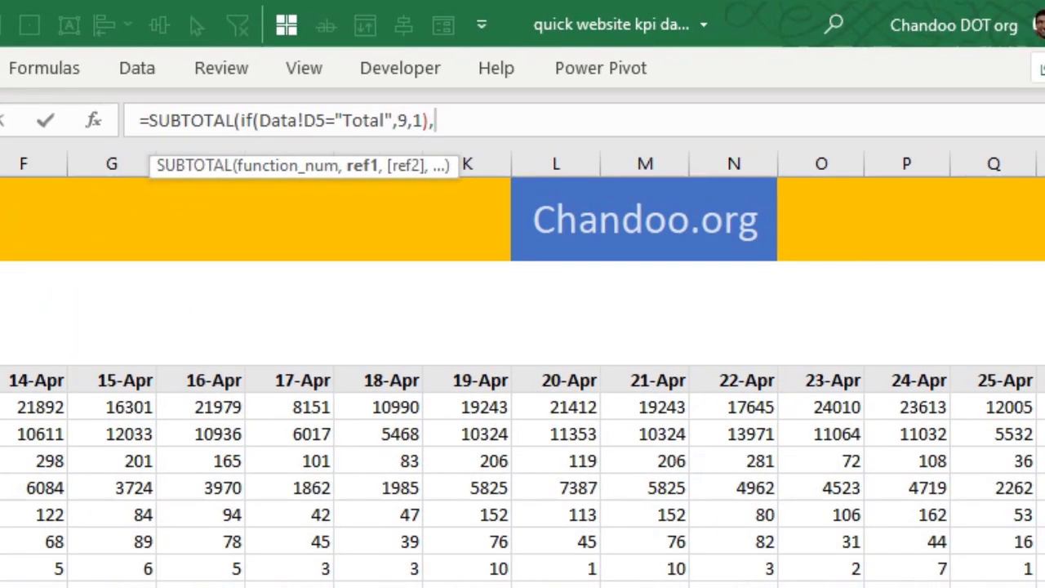
pyautogui.moveTo(996, 408); pyautogui.dragTo(514, 403)
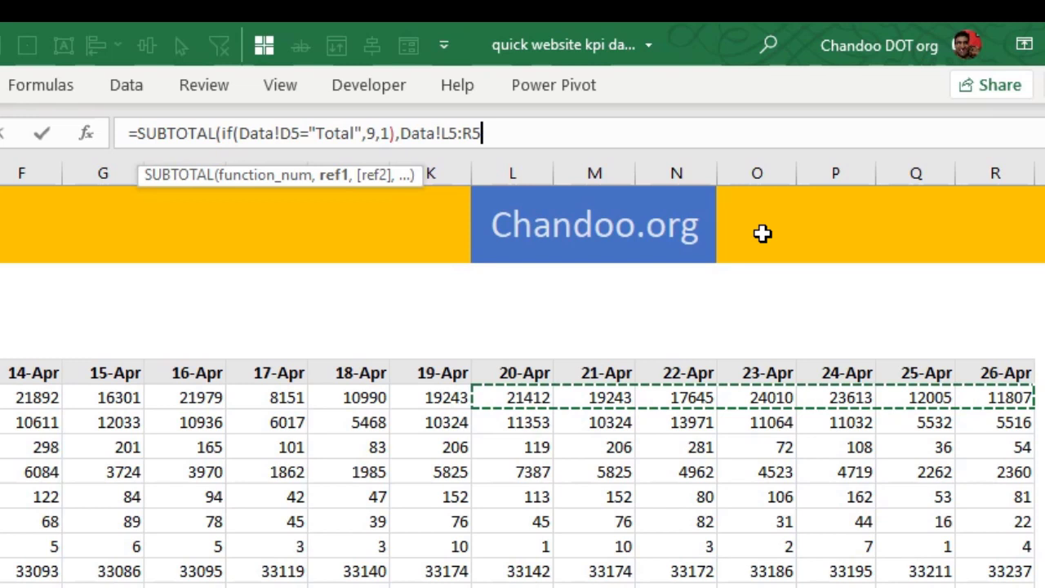
pyautogui.write(')')
pyautogui.press('Return')
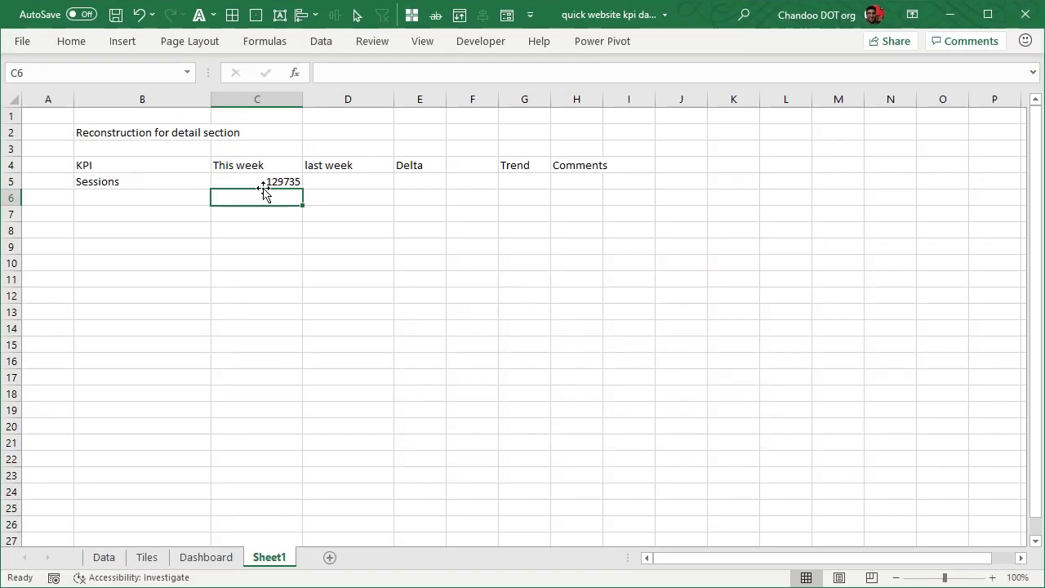
# Reuse the C5 formula text in D5 for last week, replacing its range with the 13-Apr to 19-Apr Sessions values, Data!E5:K5
pyautogui.click(264, 187)
pyautogui.click(379, 174)
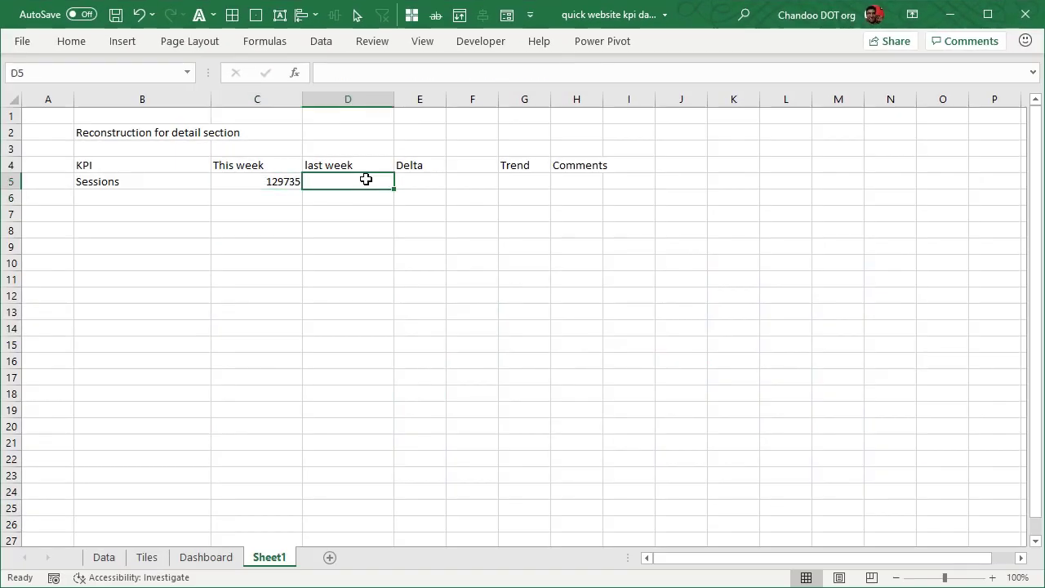
pyautogui.click(261, 180)
pyautogui.click(579, 75)
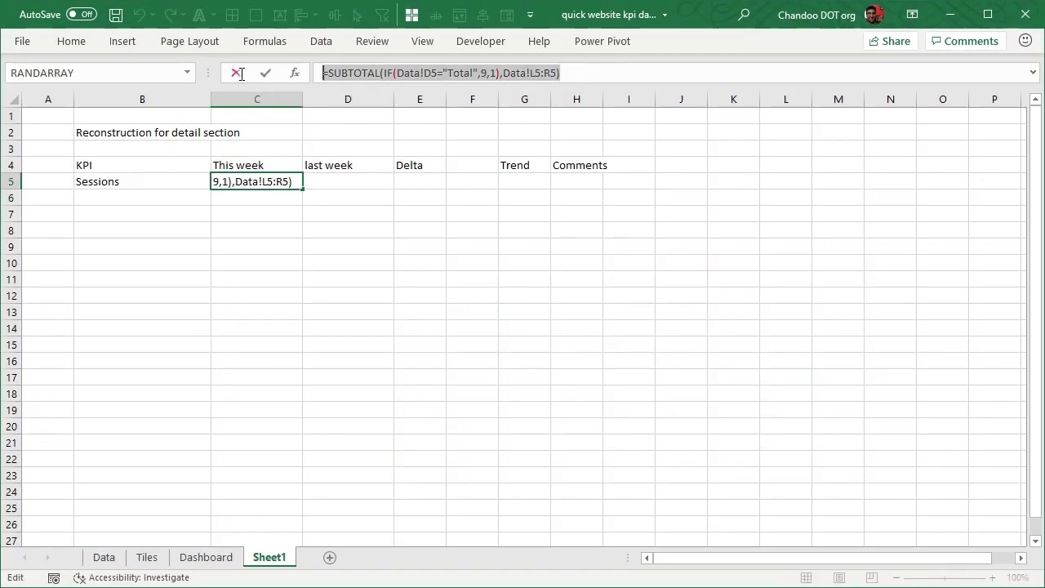
pyautogui.press('Escape')
pyautogui.click(345, 181)
pyautogui.hotkey('ctrl', 'v')
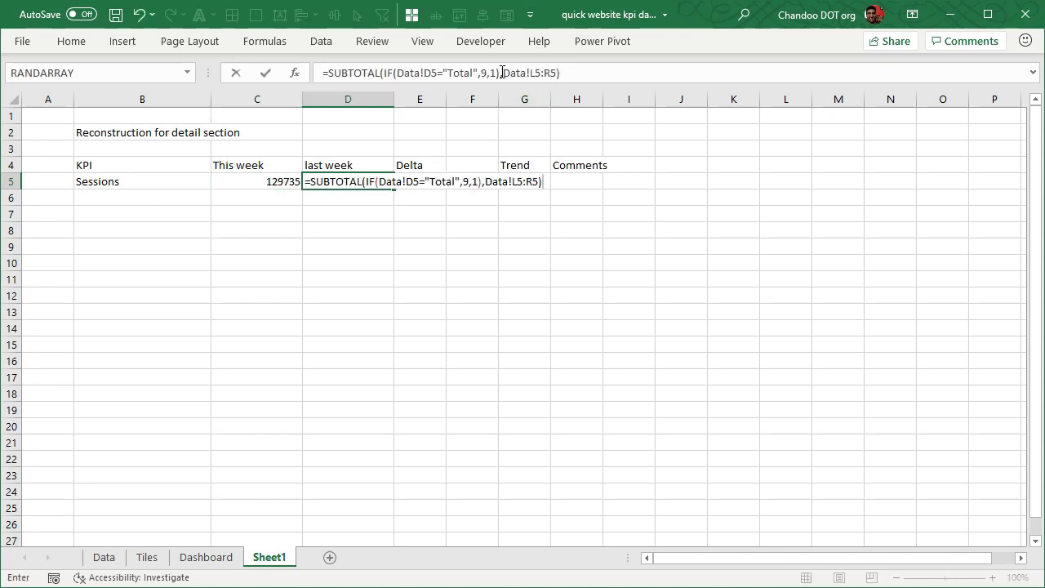
pyautogui.moveTo(502, 72); pyautogui.dragTo(665, 71)
pyautogui.write(',')
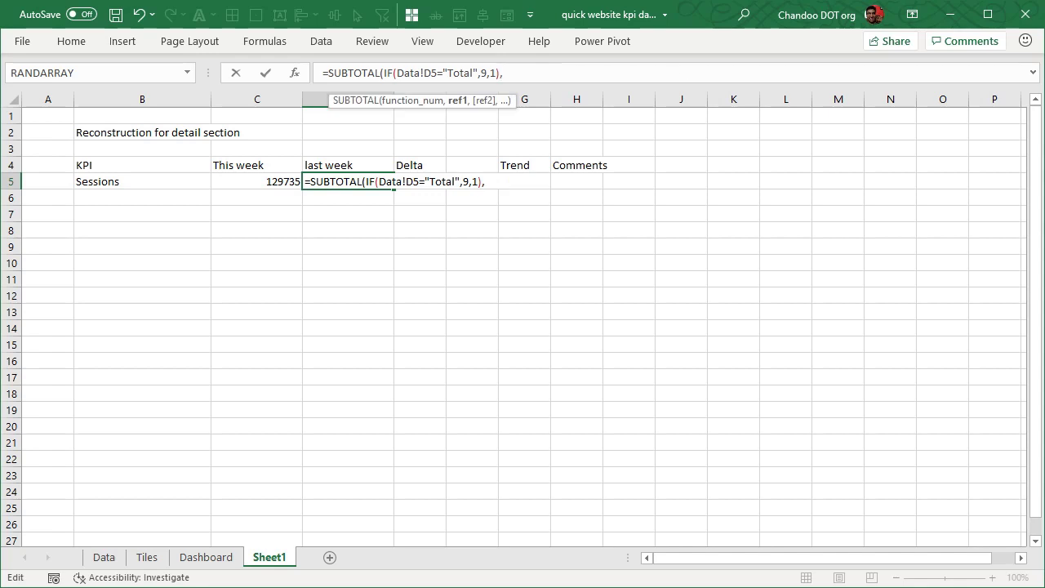
pyautogui.click(104, 557)
pyautogui.moveTo(218, 246); pyautogui.dragTo(528, 245)
pyautogui.press('Return')
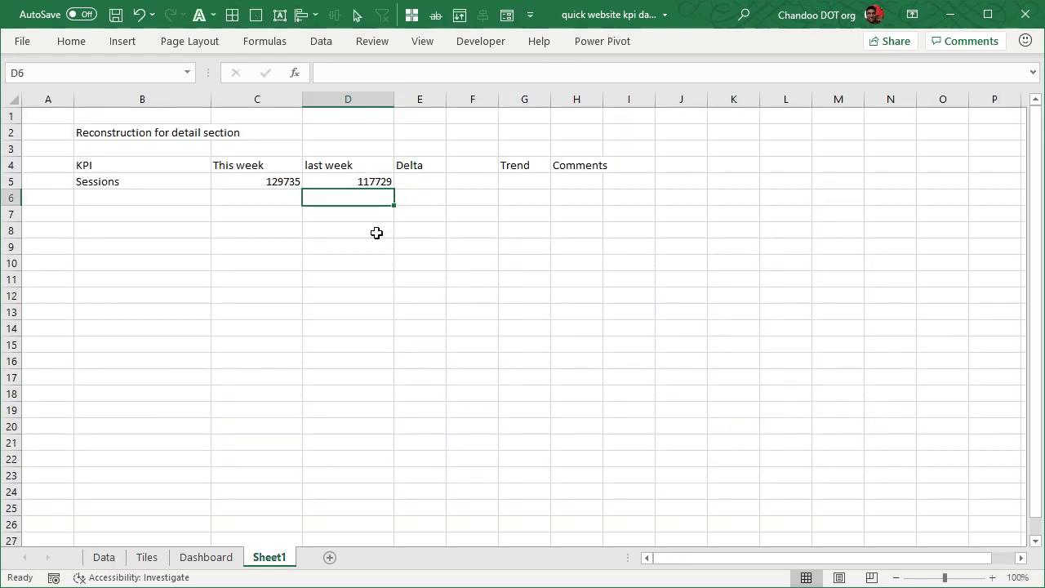
# Calculate the Sessions Delta in E5 with =C5/D5-1 and format it as a percentage
pyautogui.click(427, 170)
pyautogui.click(429, 182)
pyautogui.write('=')
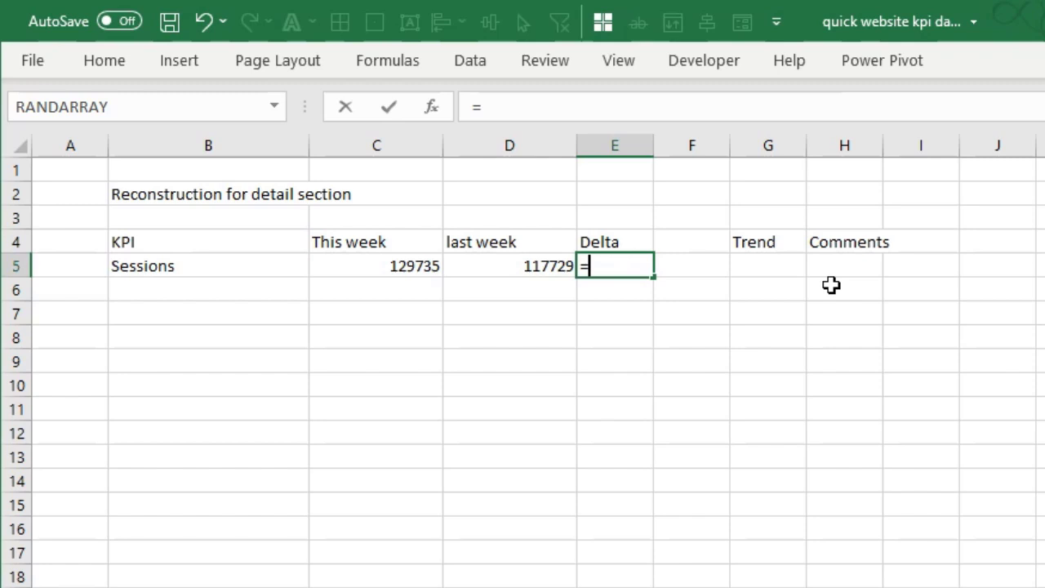
pyautogui.press('Left')
pyautogui.press('Left')
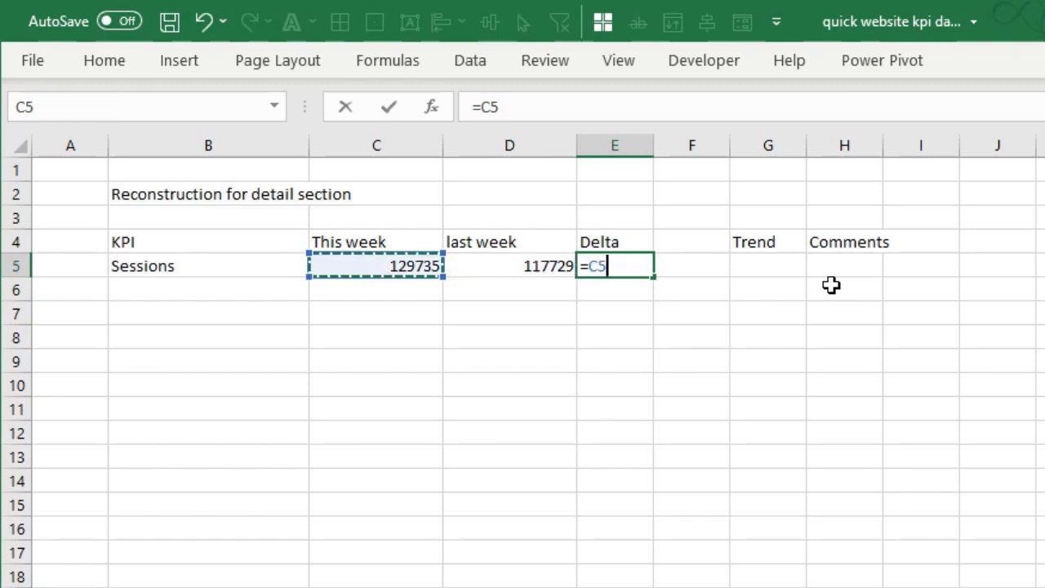
pyautogui.write('/')
pyautogui.press('Left')
pyautogui.write('-1')
pyautogui.press('Return')
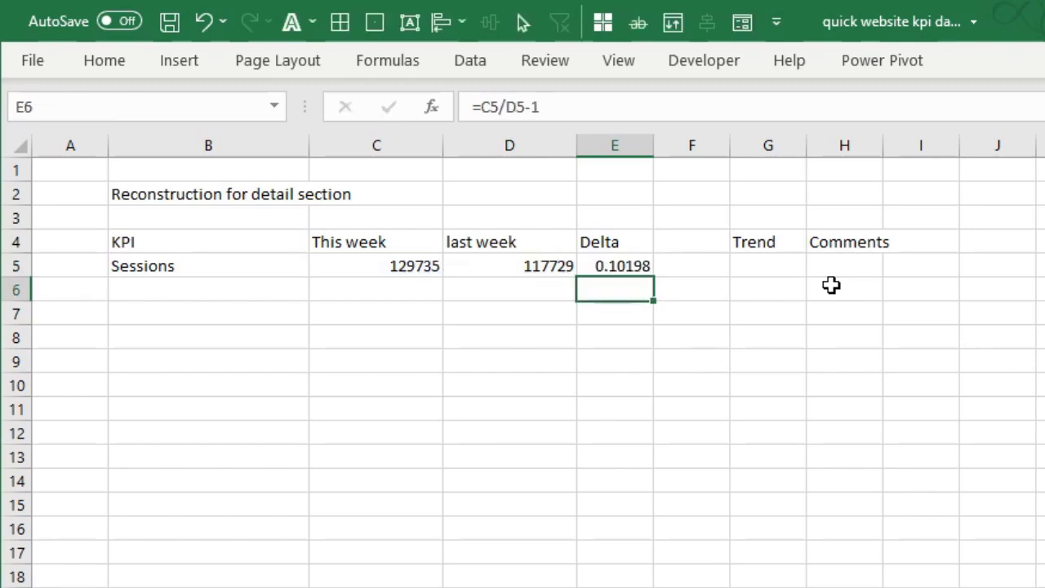
pyautogui.click(630, 260)
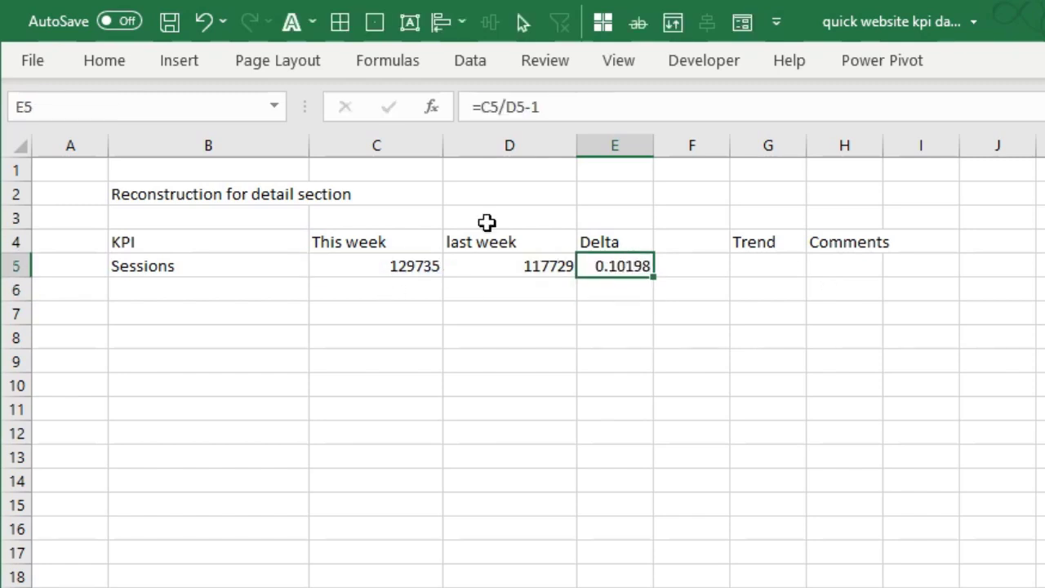
pyautogui.click(129, 69)
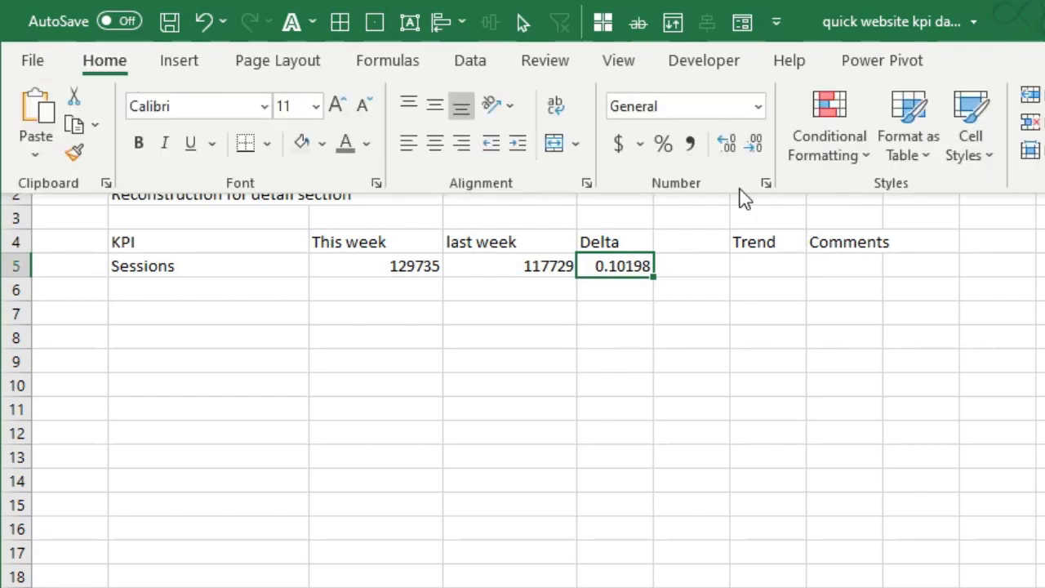
pyautogui.click(663, 144)
# Repeat the Sessions Delta value in the adjacent cell F5 with =E5
pyautogui.click(693, 271)
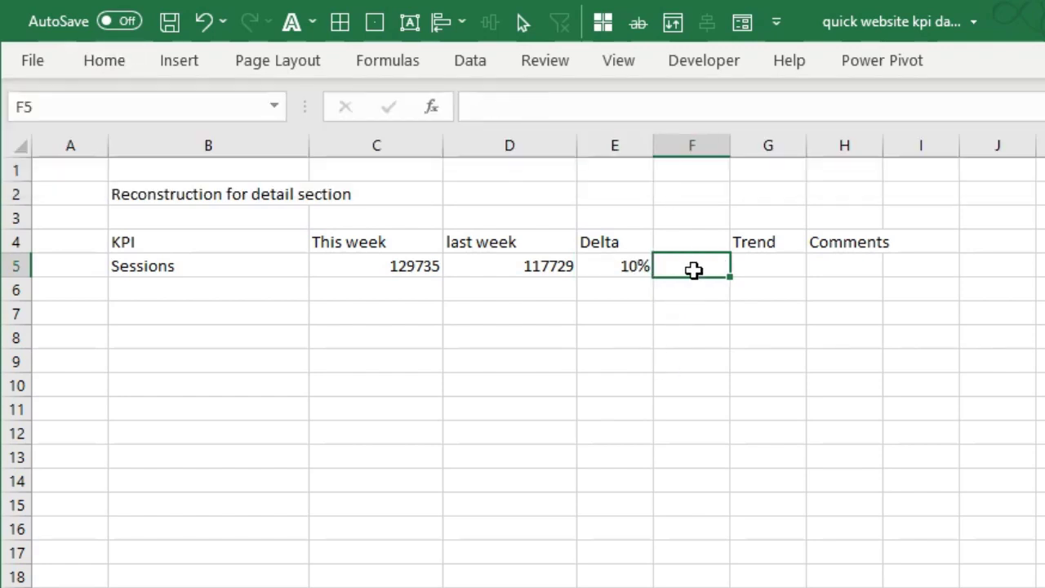
pyautogui.write('=E5')
pyautogui.press('Return')
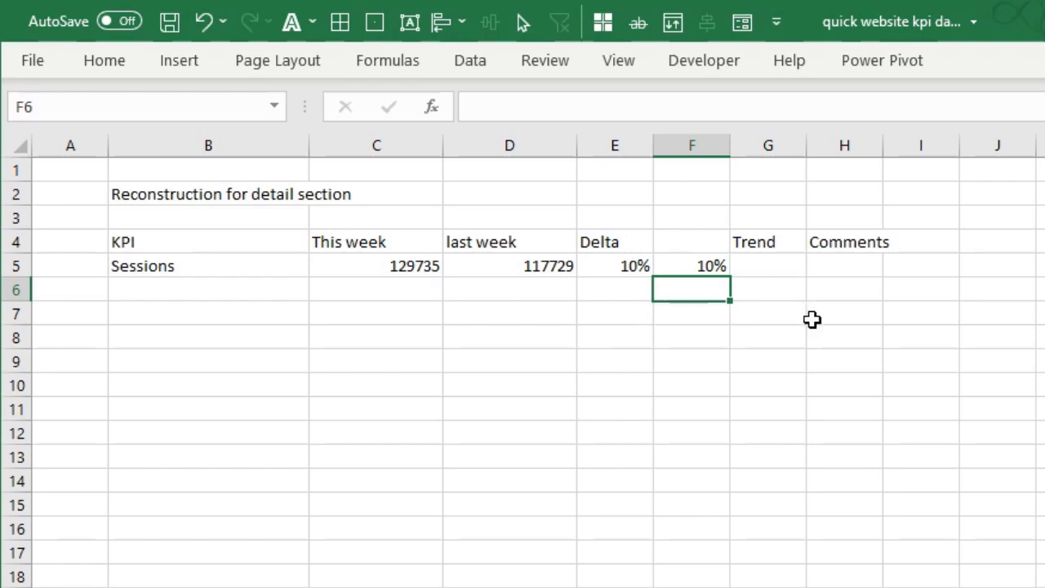
# Fill the Sessions row formulas in B5:F5 down to row 19 for the remaining KPIs
pyautogui.click(704, 268)
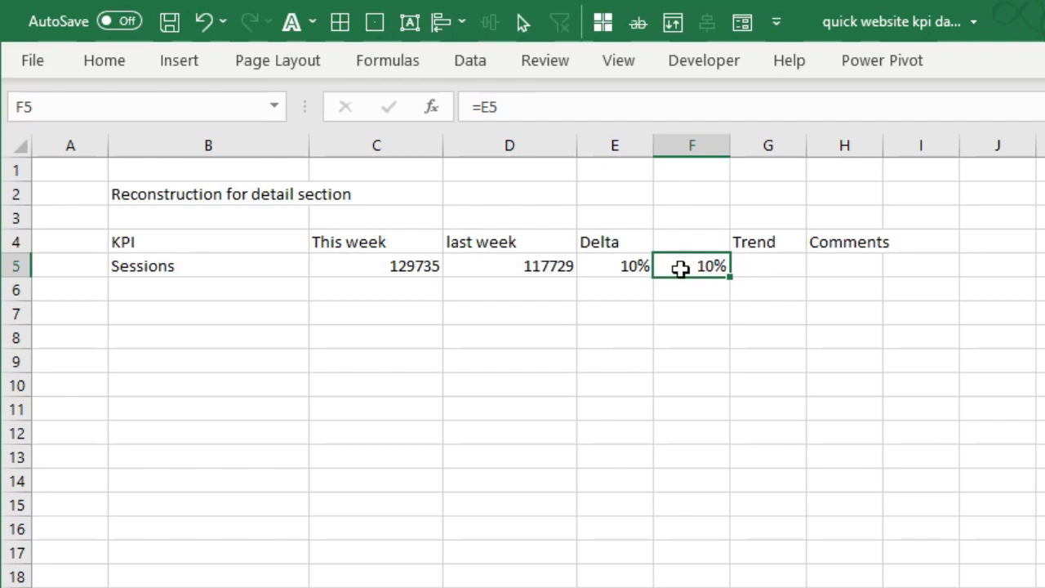
pyautogui.click(625, 272)
pyautogui.moveTo(174, 277); pyautogui.dragTo(723, 587)
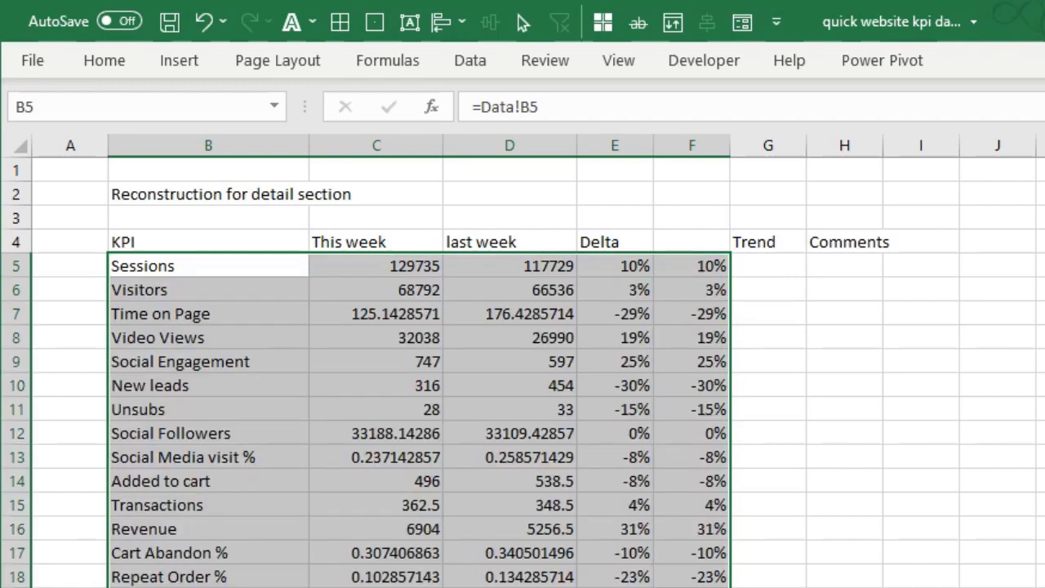
pyautogui.hotkey('ctrl', 'pageup')
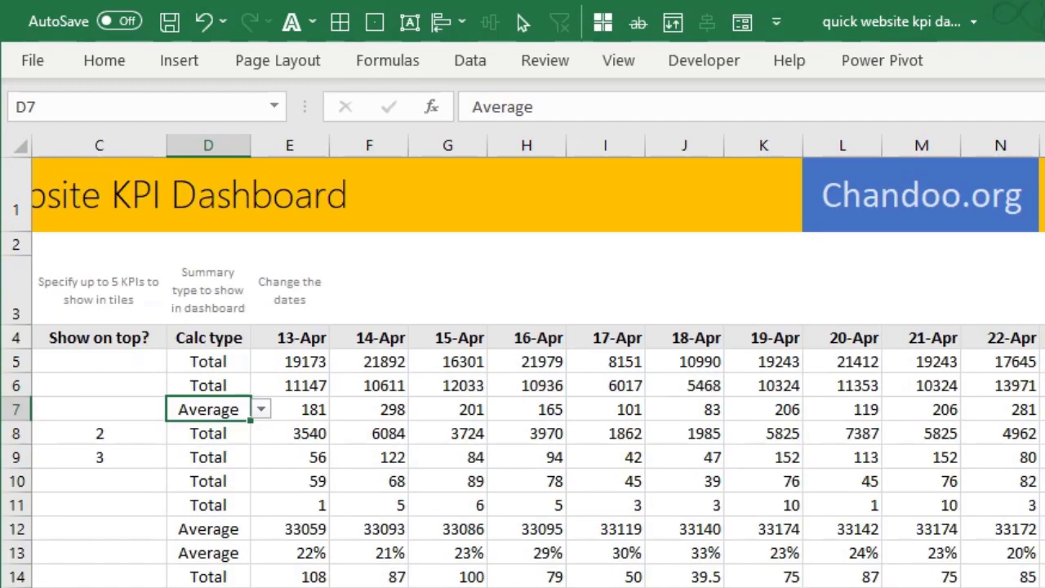
pyautogui.hscroll(-2, 522, 367)
pyautogui.hotkey('ctrl', 'pagedown')
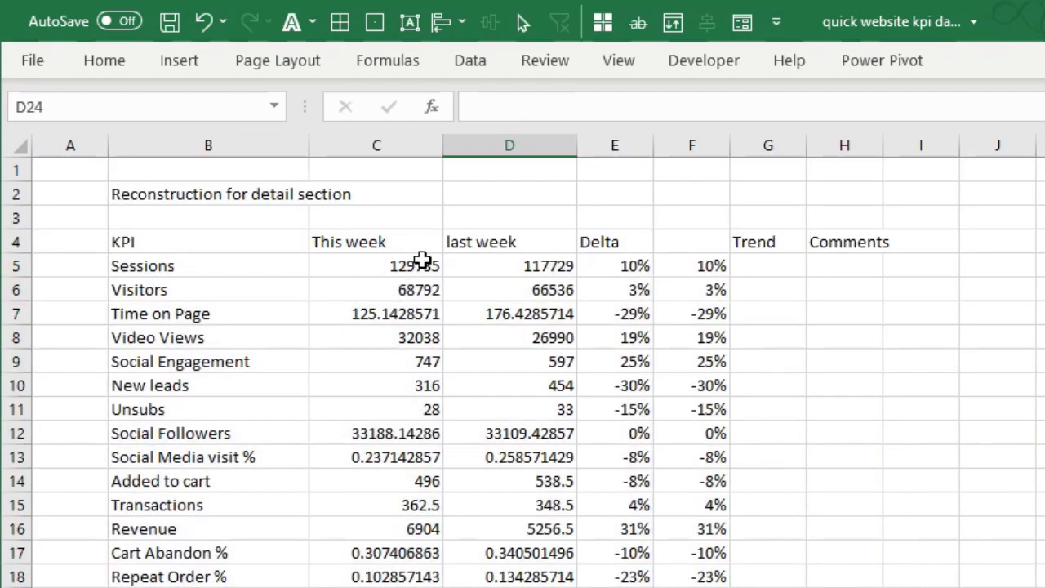
# Copy the This week values E11:E25 on the Dashboard sheet and paste only their formats onto Sheet1 from C5
pyautogui.click(420, 263)
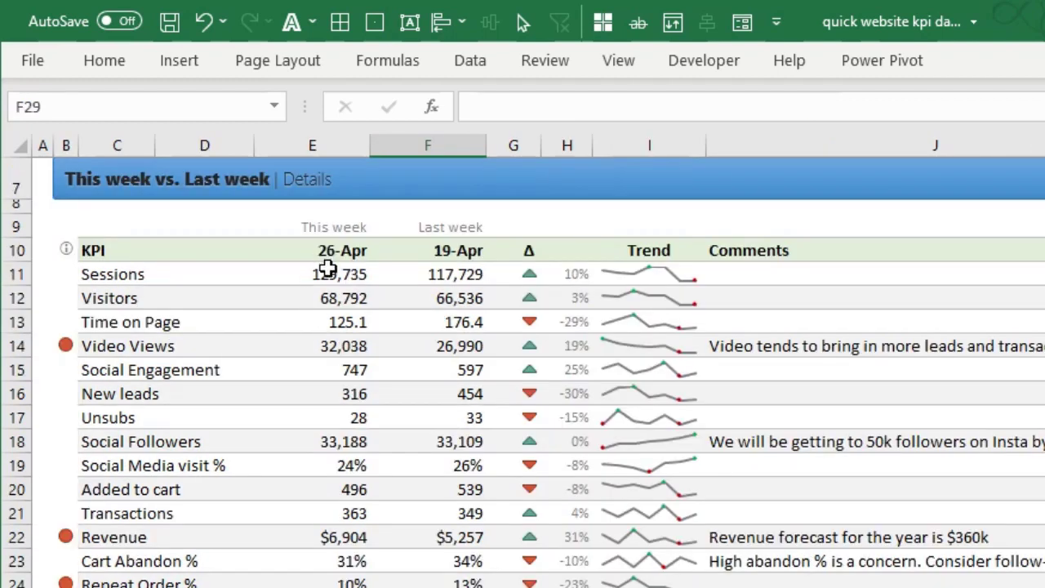
pyautogui.moveTo(322, 264); pyautogui.dragTo(347, 586)
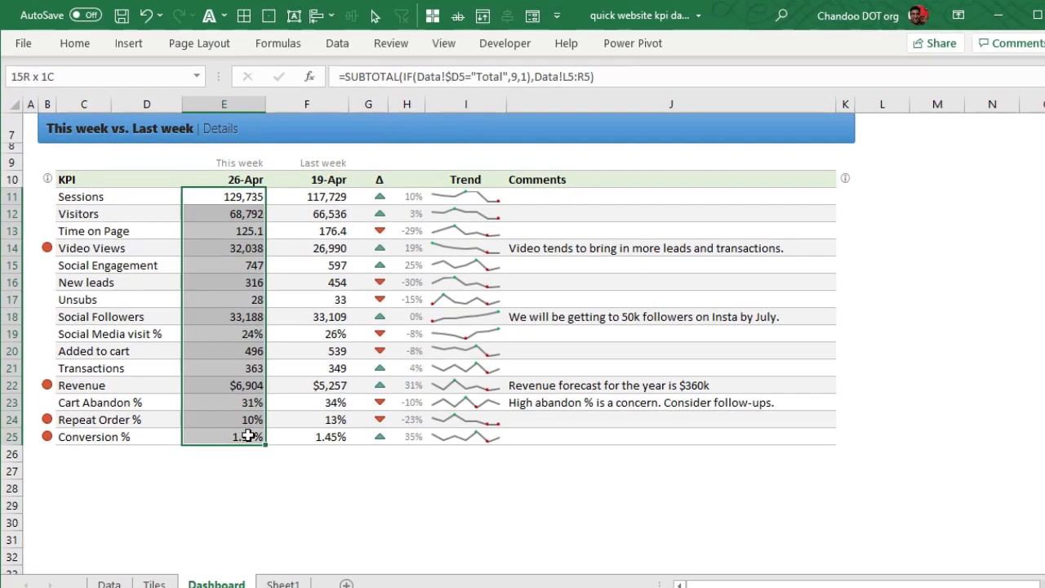
pyautogui.hotkey('ctrl', 'c')
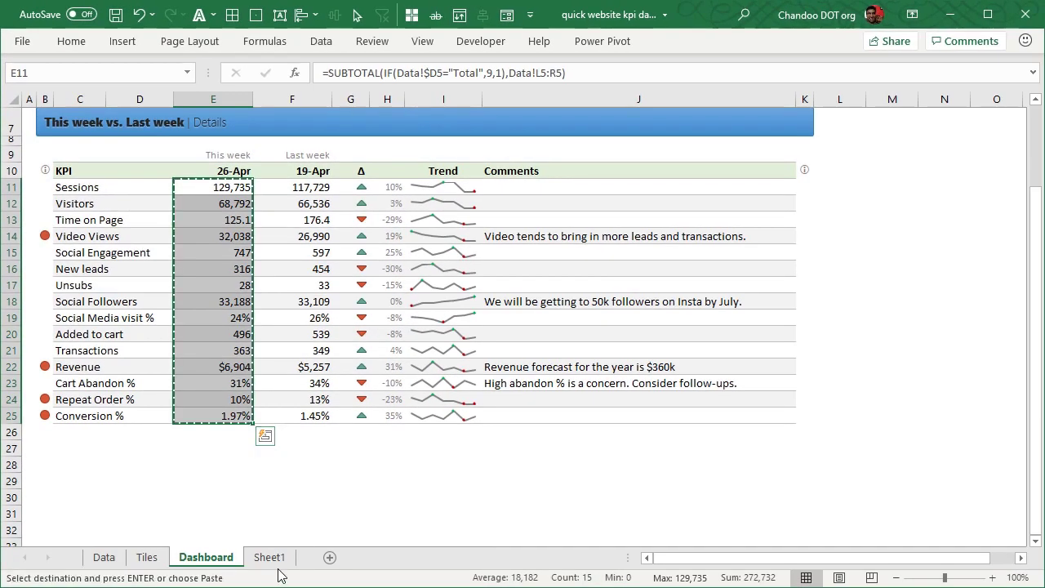
pyautogui.click(271, 557)
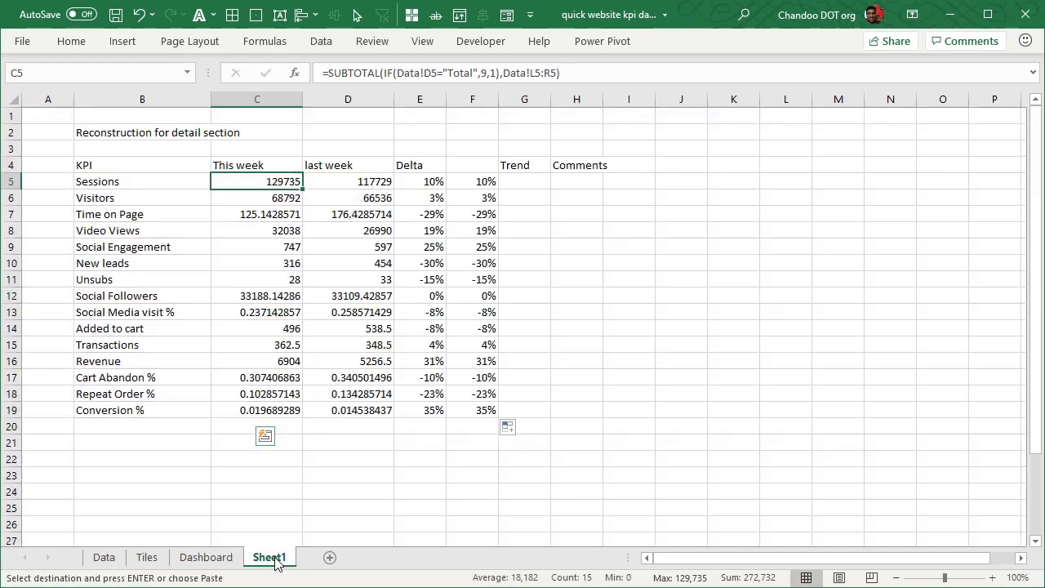
pyautogui.rightClick(281, 181)
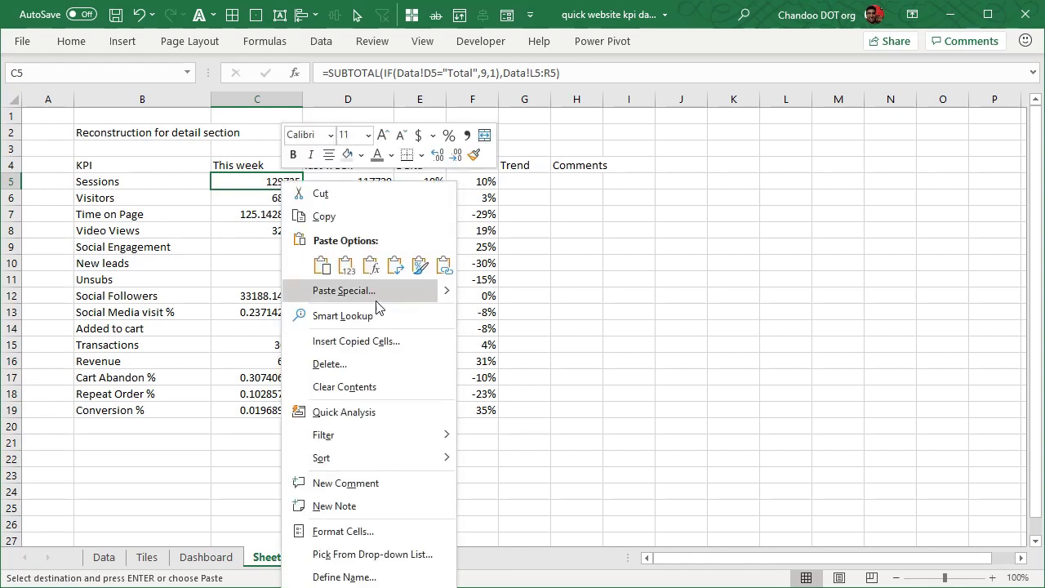
pyautogui.click(350, 289)
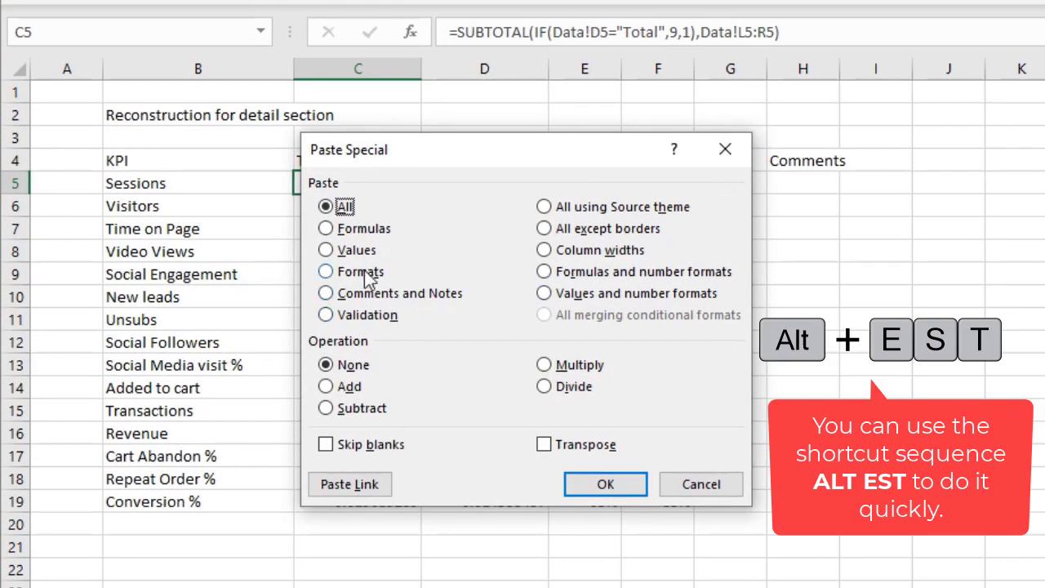
pyautogui.click(263, 246)
pyautogui.click(603, 482)
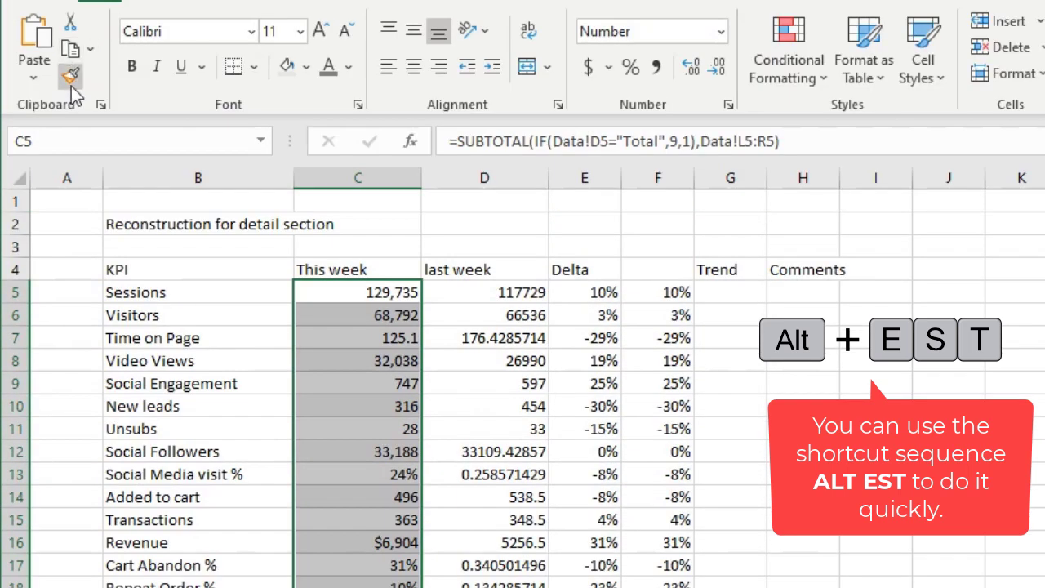
# Apply the This week column's formatting to the last week values in D5:D19 with Format Painter
pyautogui.click(70, 75)
pyautogui.moveTo(500, 291); pyautogui.dragTo(500, 585)
pyautogui.click(877, 292)
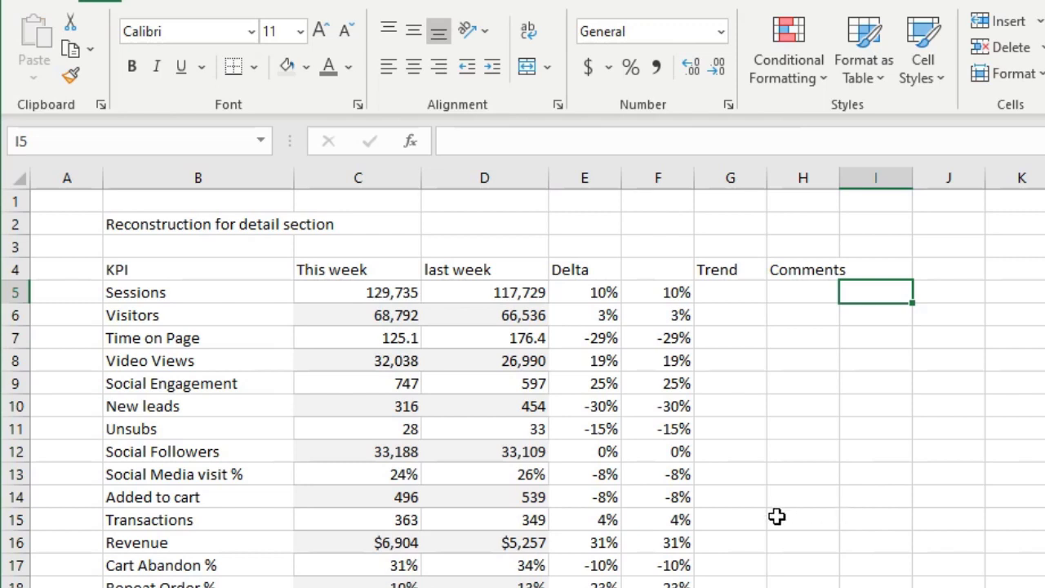
# Add a three-triangles icon set as conditional formatting to the Delta values in E5:E19
pyautogui.moveTo(604, 292); pyautogui.dragTo(604, 585)
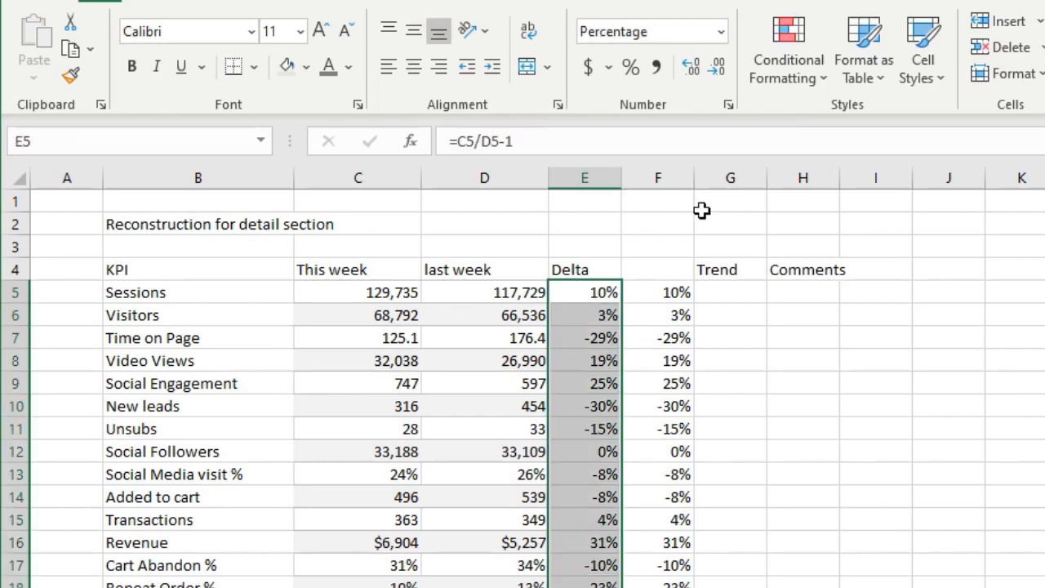
pyautogui.click(789, 47)
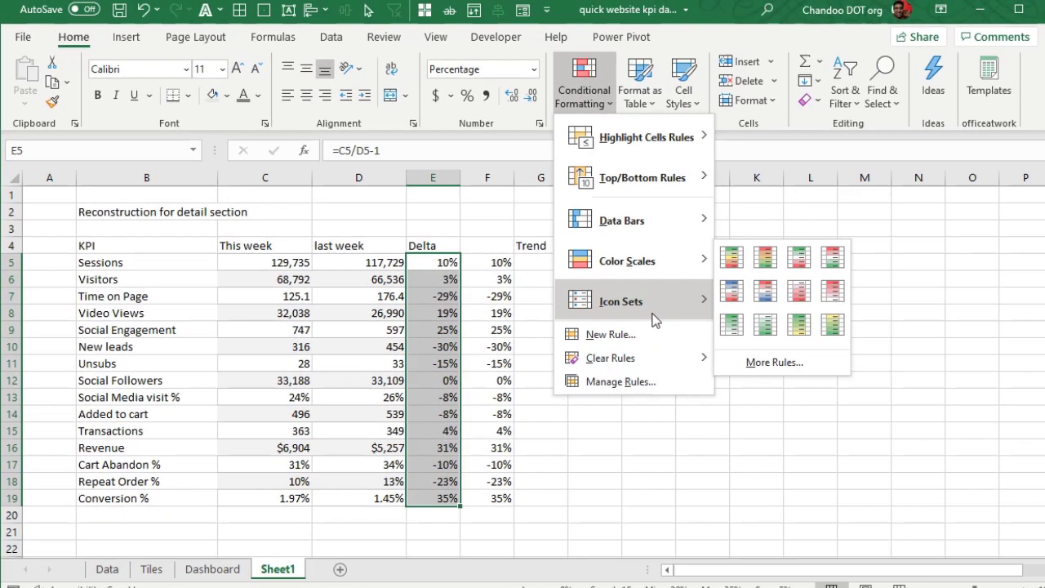
pyautogui.moveTo(656, 318)
pyautogui.click(748, 317)
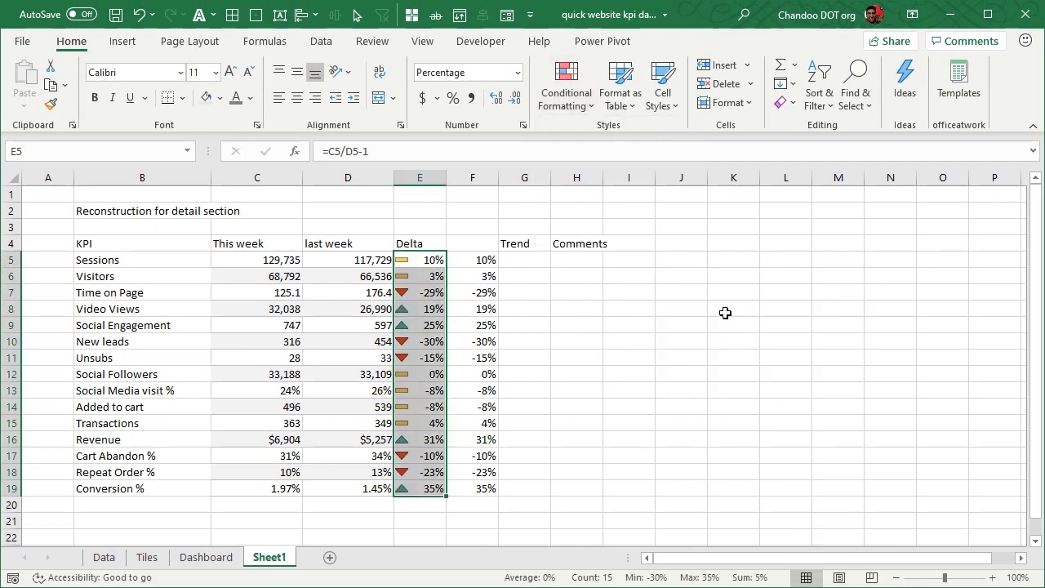
# Edit the icon set rule on the Delta cells so that it shows the icon only
pyautogui.click(592, 106)
pyautogui.click(604, 375)
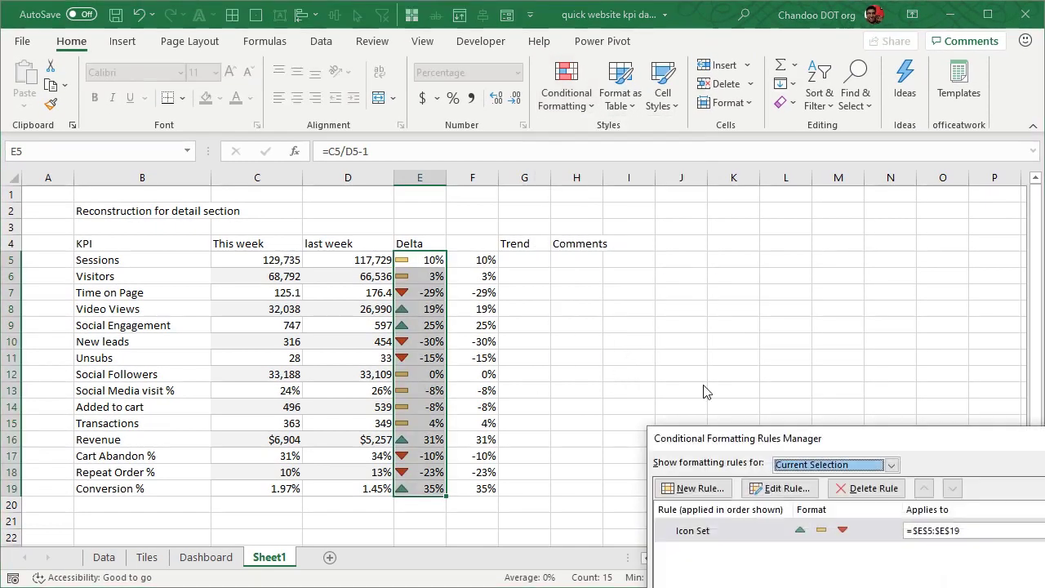
pyautogui.moveTo(725, 438); pyautogui.dragTo(533, 174)
pyautogui.doubleClick(531, 265)
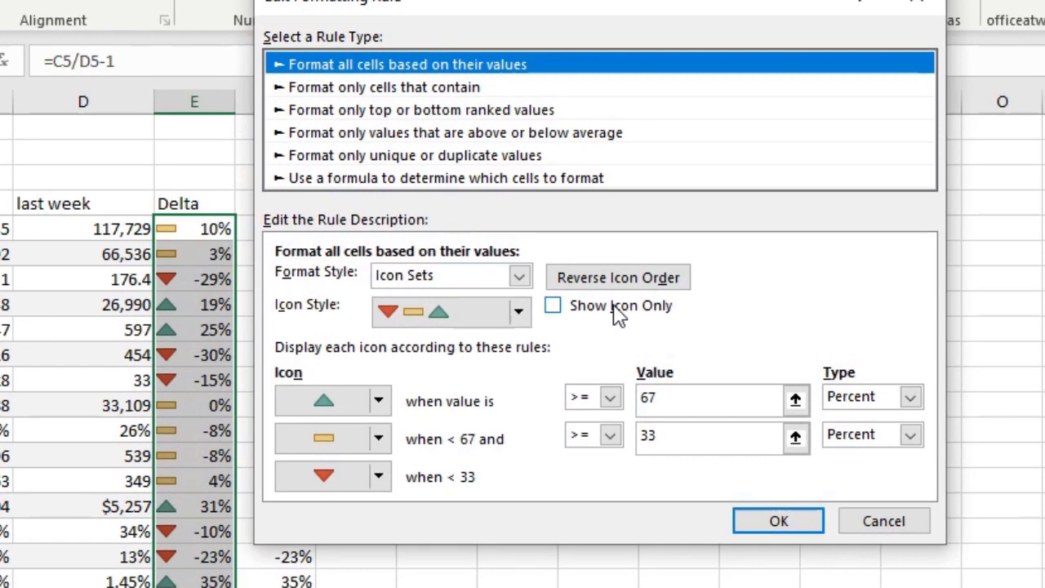
pyautogui.click(618, 315)
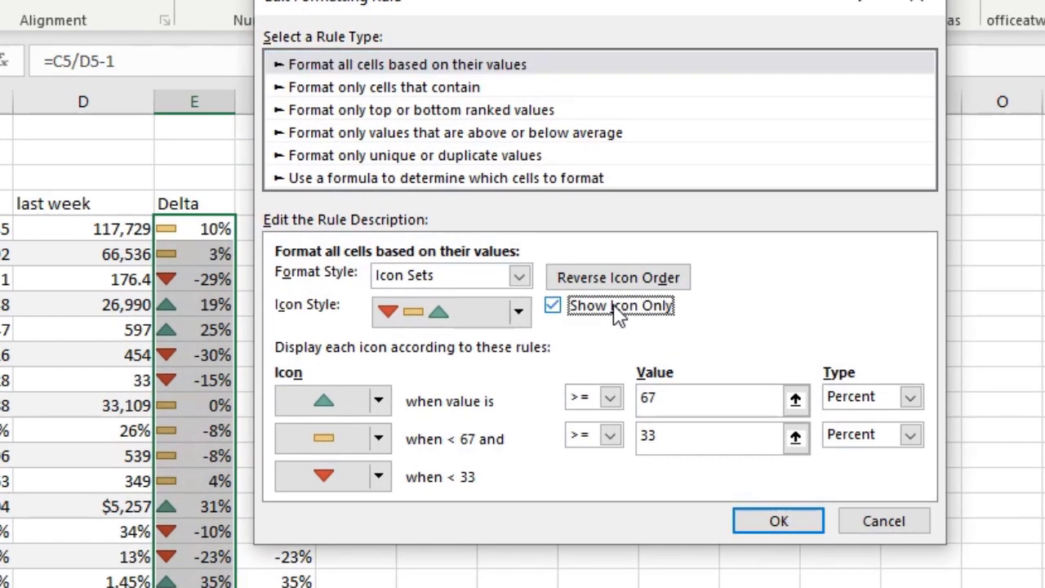
# Set both icon thresholds to type Number, green triangle for > 0 and yellow dash for >= 0, and apply the rule
pyautogui.click(910, 397)
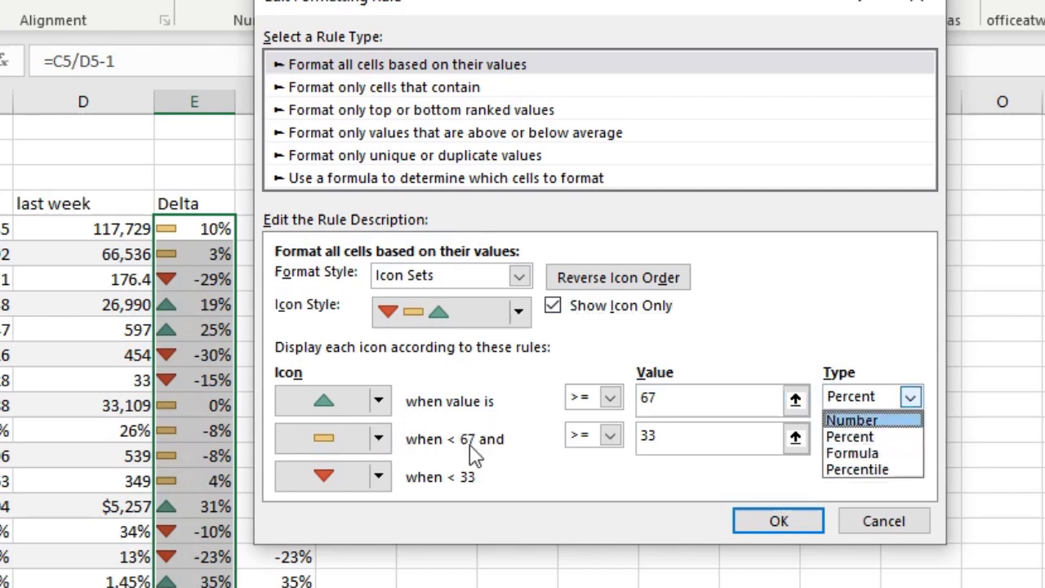
pyautogui.click(870, 421)
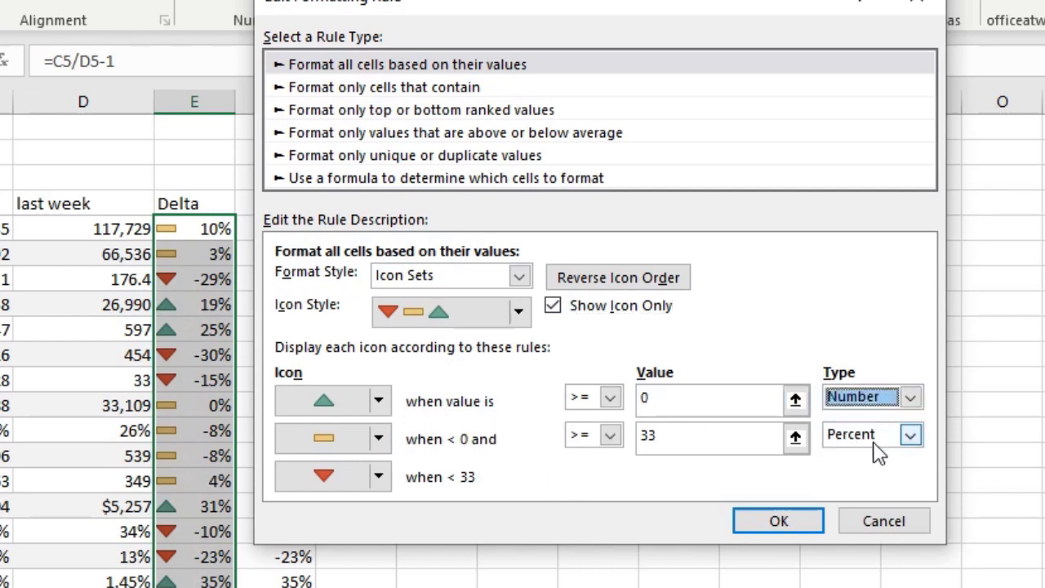
pyautogui.click(876, 437)
pyautogui.click(872, 458)
pyautogui.click(610, 398)
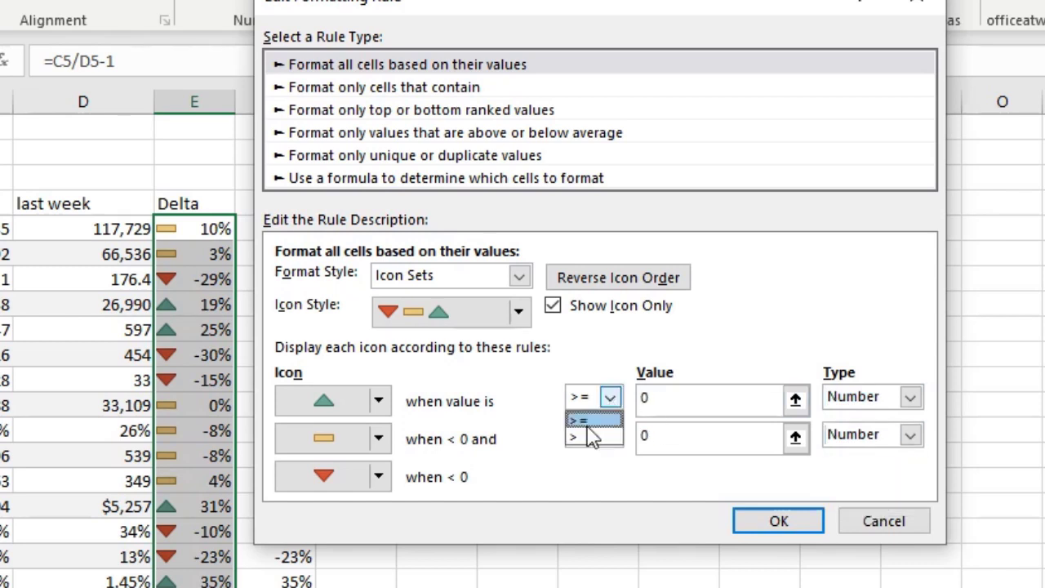
pyautogui.click(588, 434)
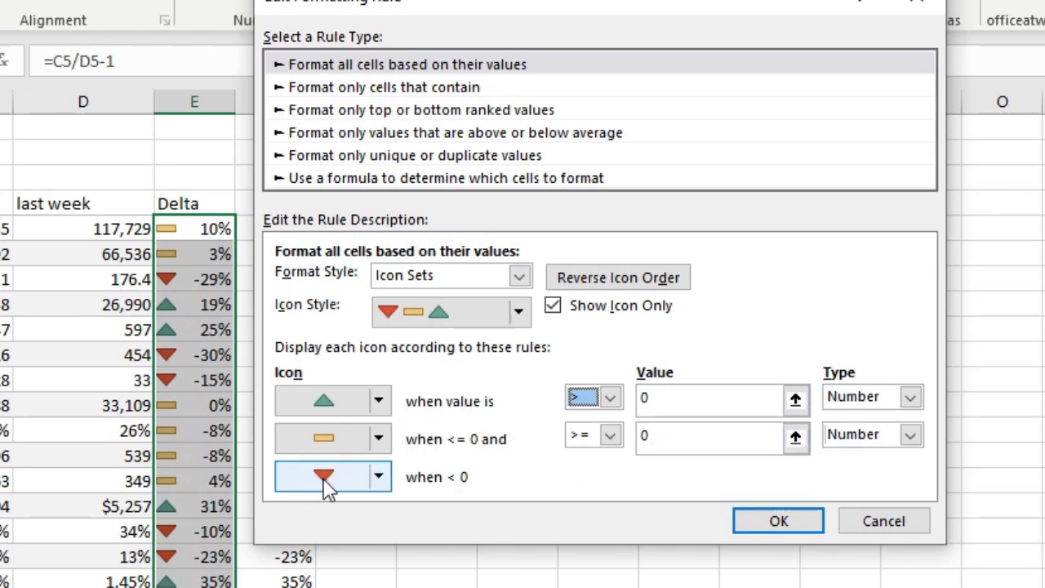
pyautogui.click(785, 525)
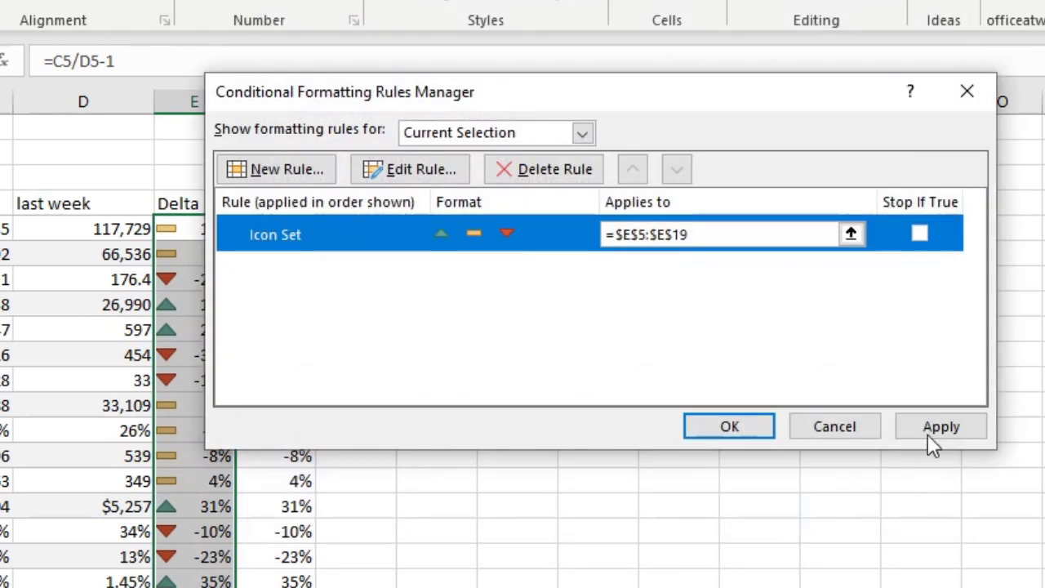
pyautogui.click(933, 433)
pyautogui.click(759, 431)
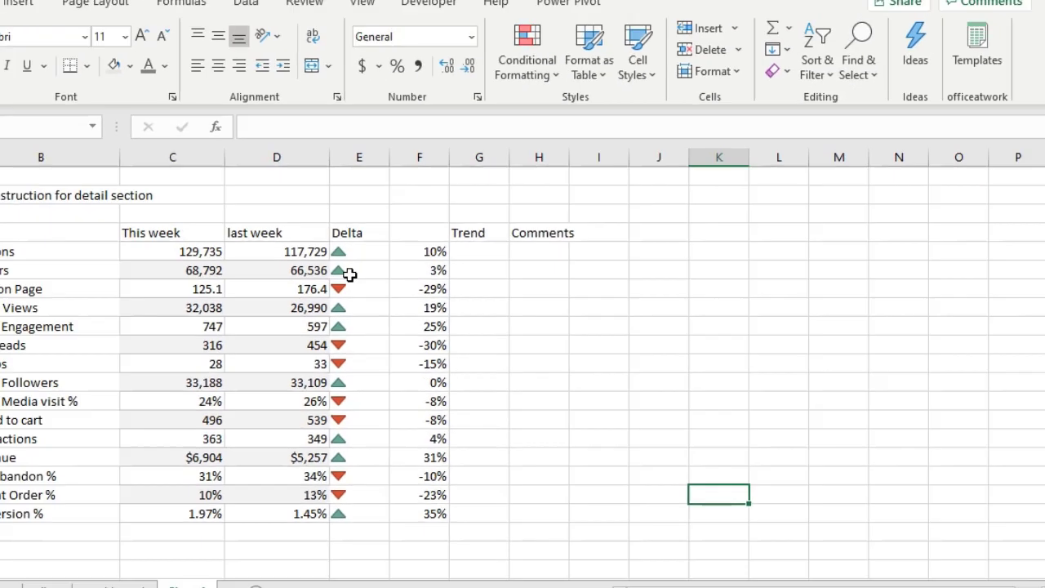
# Centre the Delta icons in E5:E19 and reduce their font size to 9
pyautogui.moveTo(353, 253); pyautogui.dragTo(375, 511)
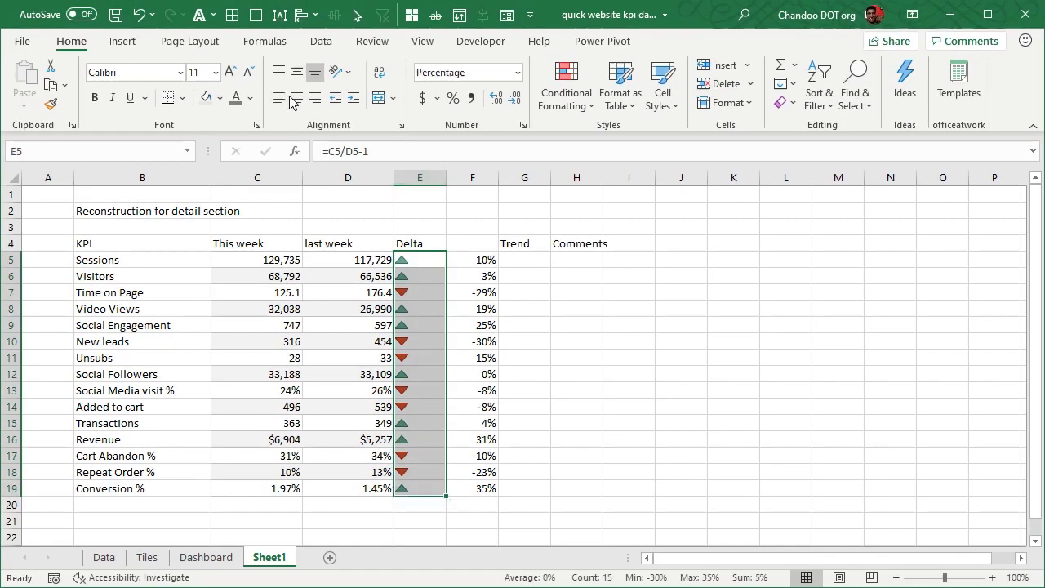
pyautogui.click(296, 98)
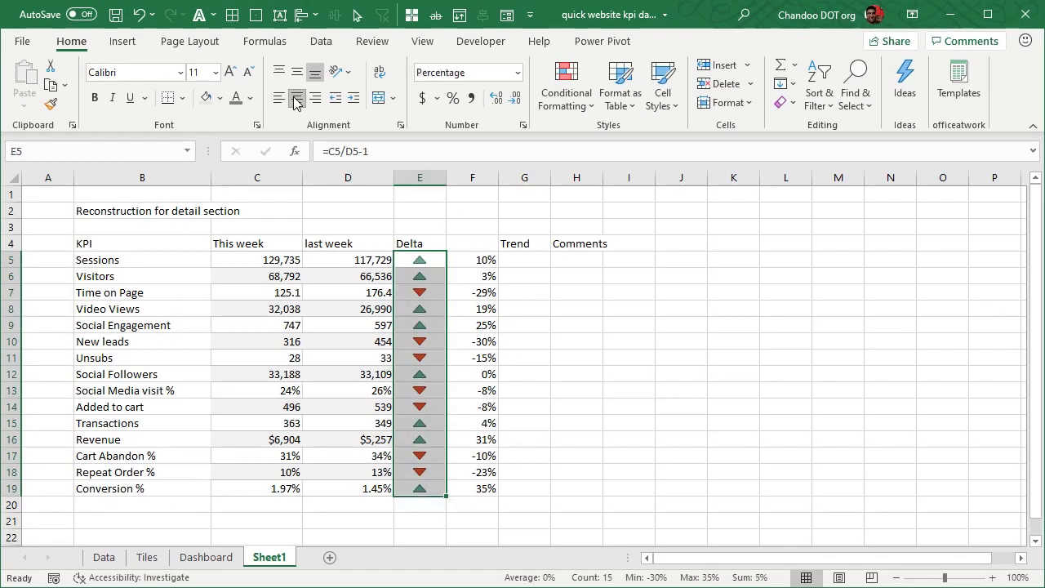
pyautogui.click(249, 74)
pyautogui.click(249, 73)
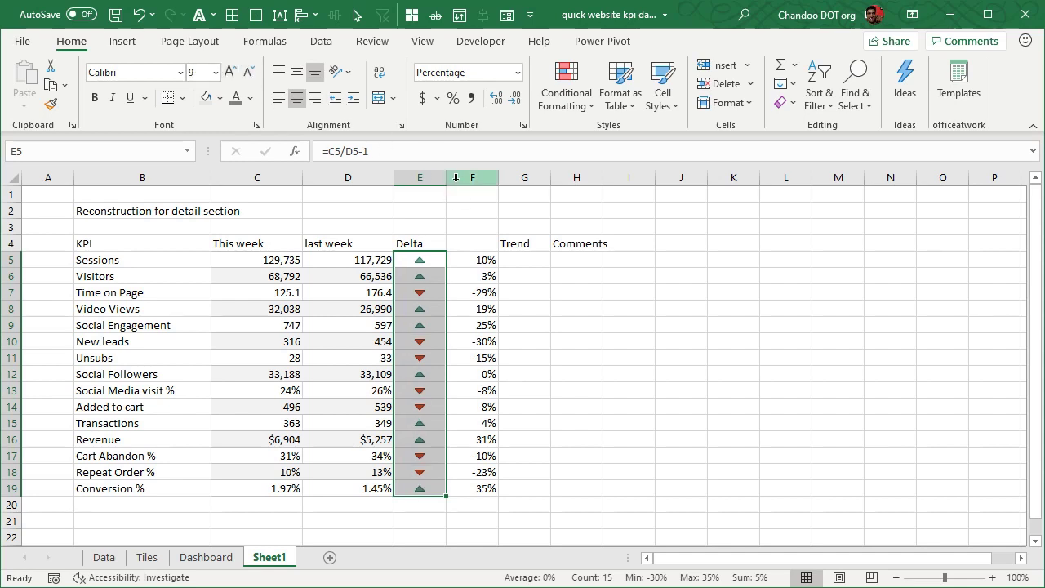
# Narrow columns E and F, and format the percentages in F5:F19 with font size 10, grey text and middle alignment
pyautogui.moveTo(447, 178)
pyautogui.mouseDown()
pyautogui.moveTo(431, 178)
pyautogui.moveTo(455, 178)
pyautogui.mouseUp()
pyautogui.click(451, 248)
pyautogui.moveTo(431, 261)
pyautogui.mouseDown()
pyautogui.moveTo(468, 458)
pyautogui.moveTo(438, 479)
pyautogui.moveTo(443, 258)
pyautogui.mouseUp()
pyautogui.click(248, 72)
pyautogui.click(235, 97)
pyautogui.click(298, 72)
pyautogui.click(494, 260)
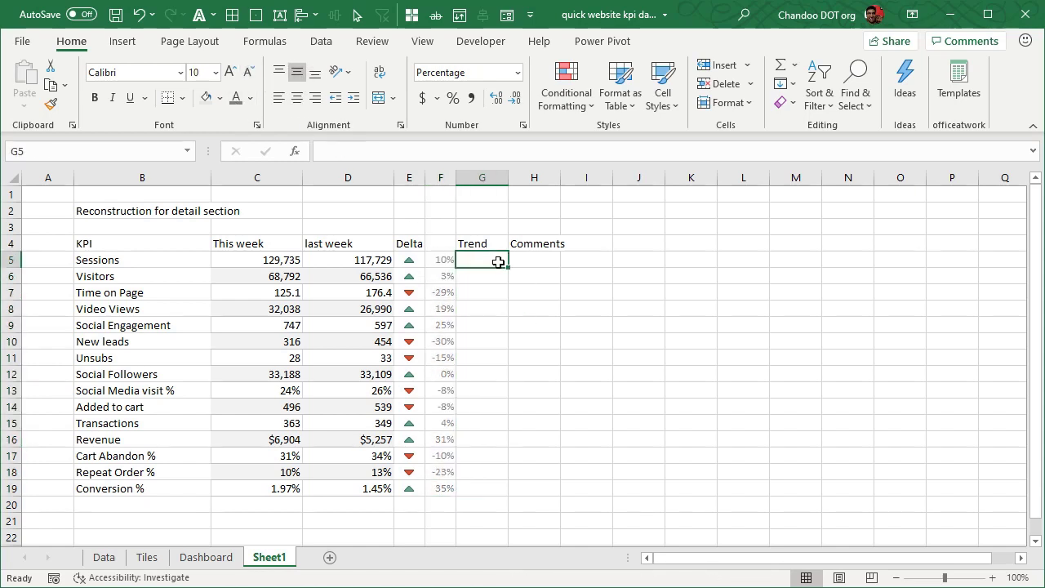
# Insert line sparklines in the Trend cells G5:G19, using columns L to R of all KPI rows on the Data sheet
pyautogui.keyDown('shift'); pyautogui.click(496, 489); pyautogui.keyUp('shift')
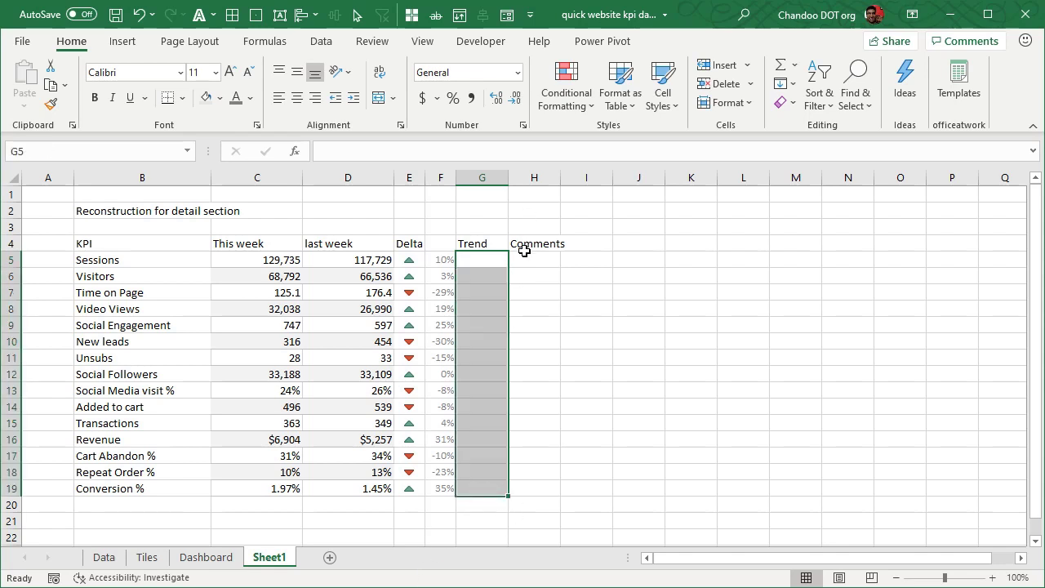
pyautogui.click(123, 41)
pyautogui.click(680, 66)
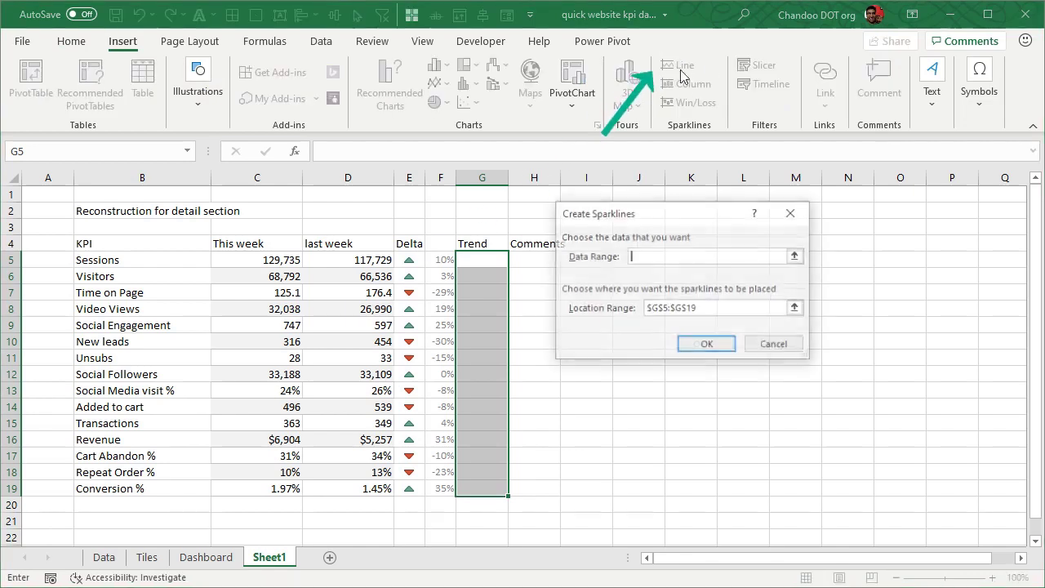
pyautogui.click(98, 559)
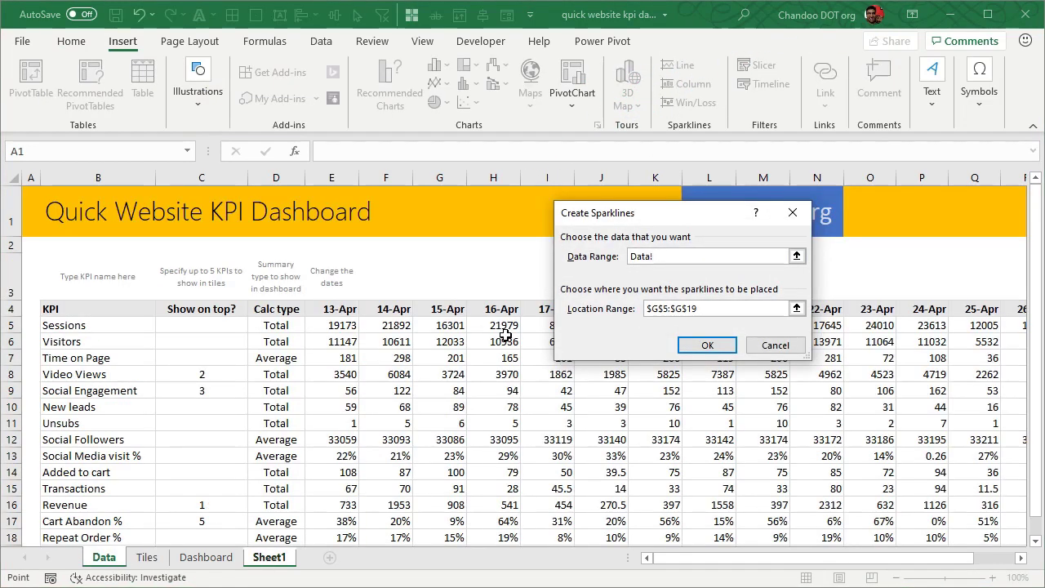
pyautogui.moveTo(768, 563); pyautogui.dragTo(806, 564)
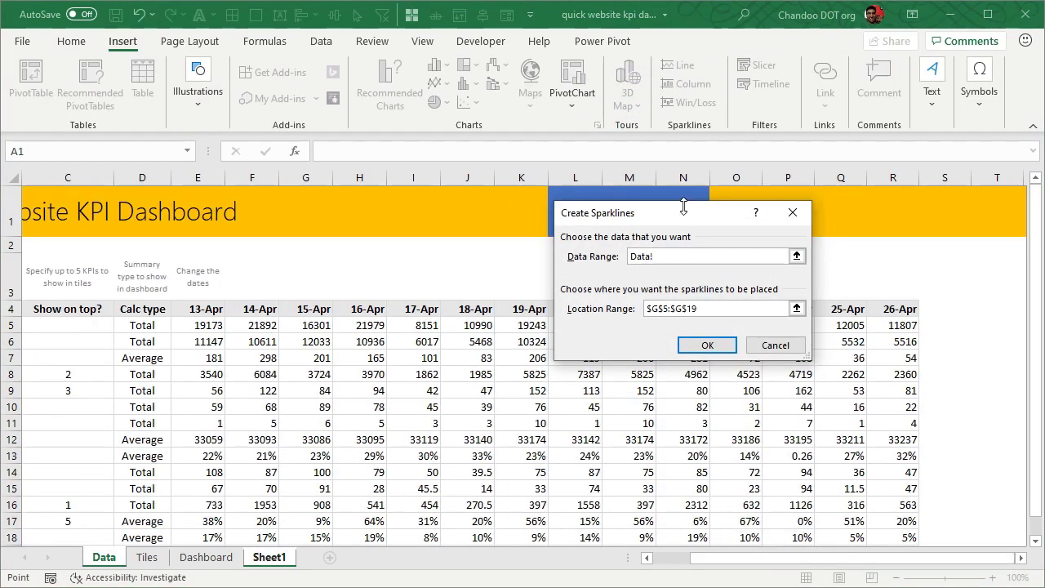
pyautogui.moveTo(684, 219); pyautogui.dragTo(404, 90)
pyautogui.moveTo(575, 325); pyautogui.dragTo(906, 503)
pyautogui.click(427, 215)
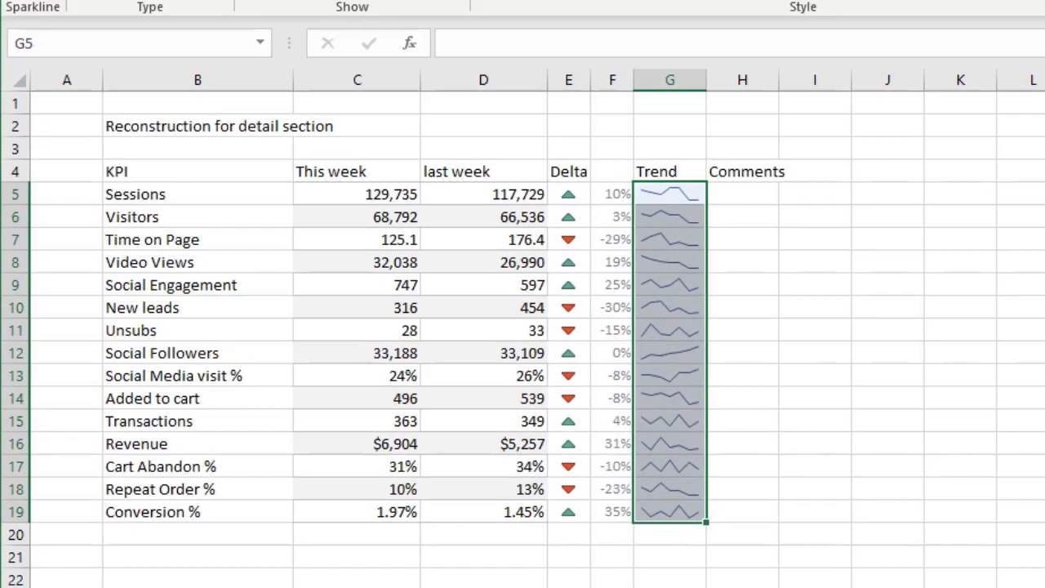
# Colour the Trend sparklines grey and make their lines thicker
pyautogui.click(764, 64)
pyautogui.click(738, 131)
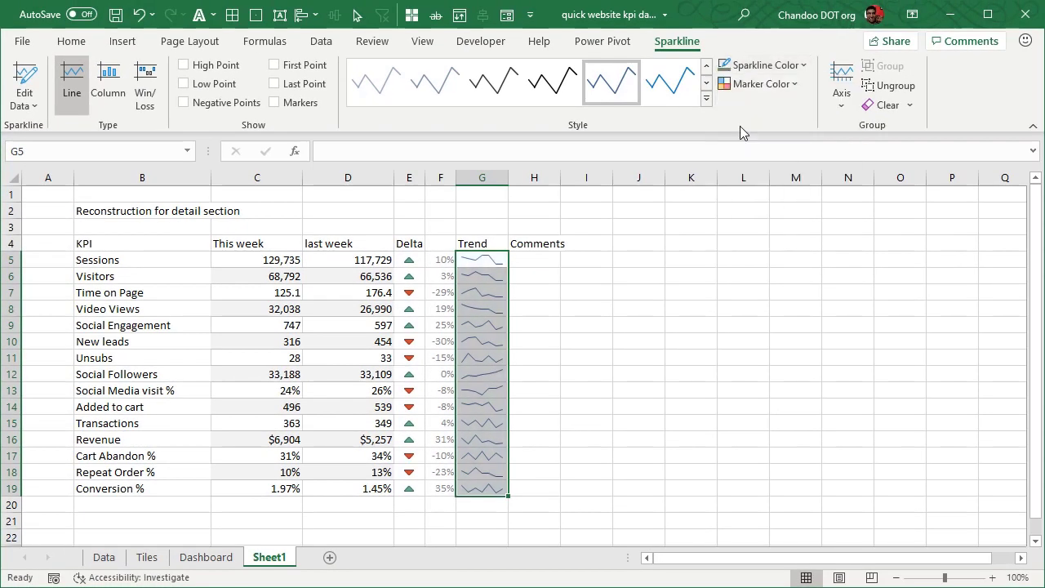
pyautogui.click(766, 65)
pyautogui.moveTo(797, 267)
pyautogui.click(920, 375)
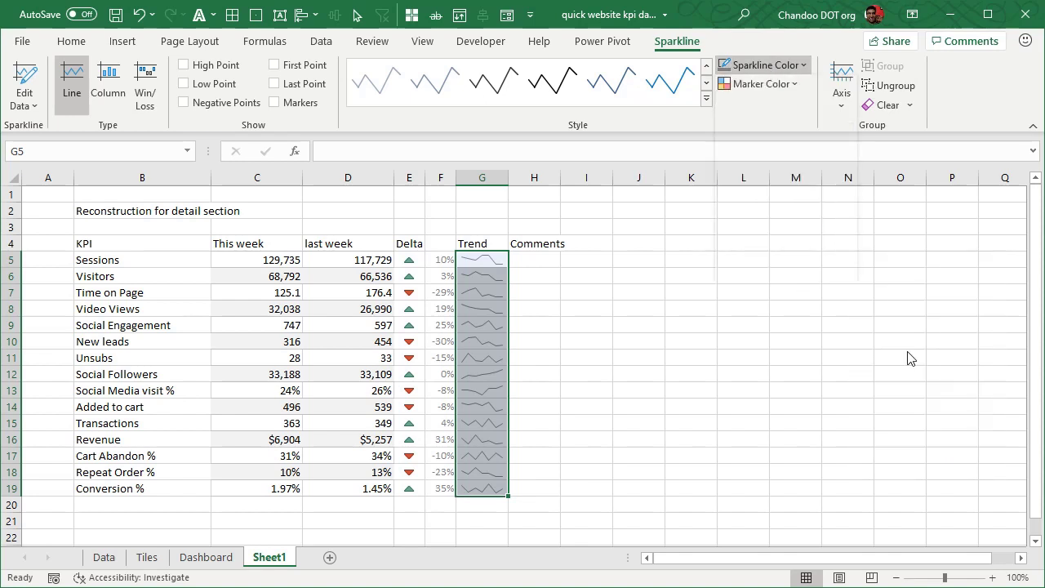
# Show the high and low points on the Trend sparklines and colour the high point markers green
pyautogui.click(222, 67)
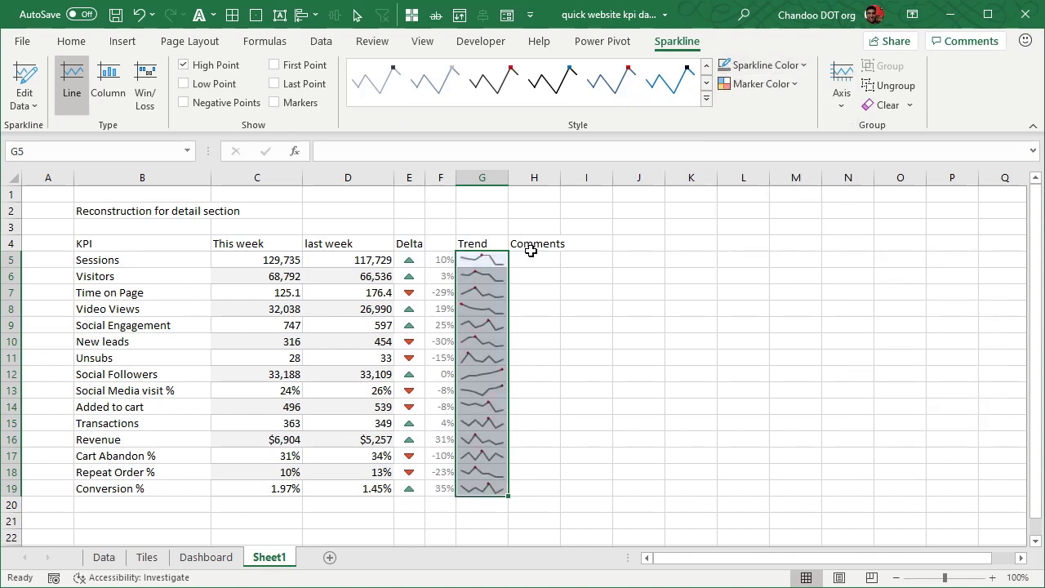
pyautogui.click(219, 86)
pyautogui.click(760, 83)
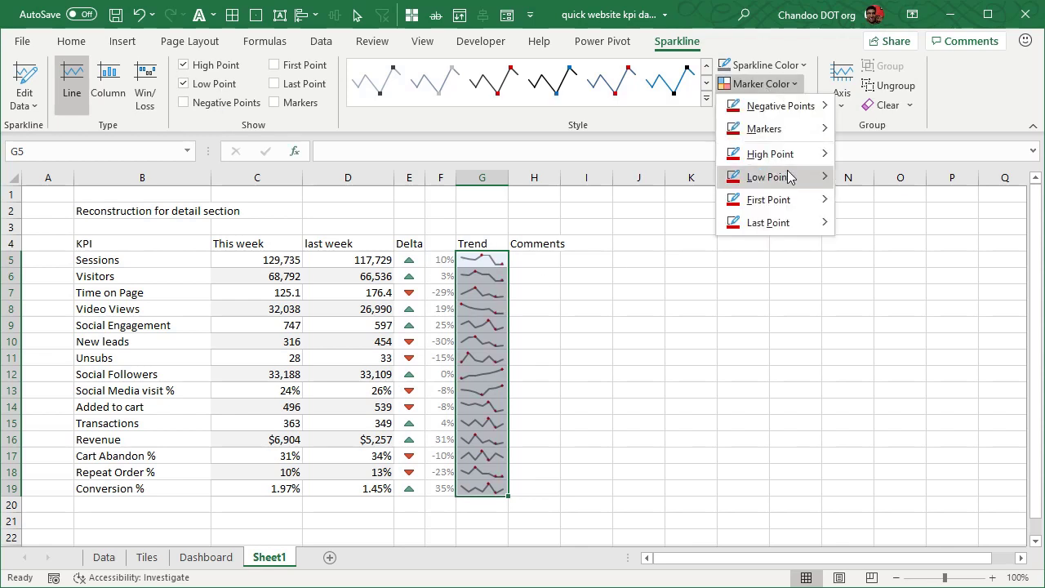
pyautogui.moveTo(788, 155)
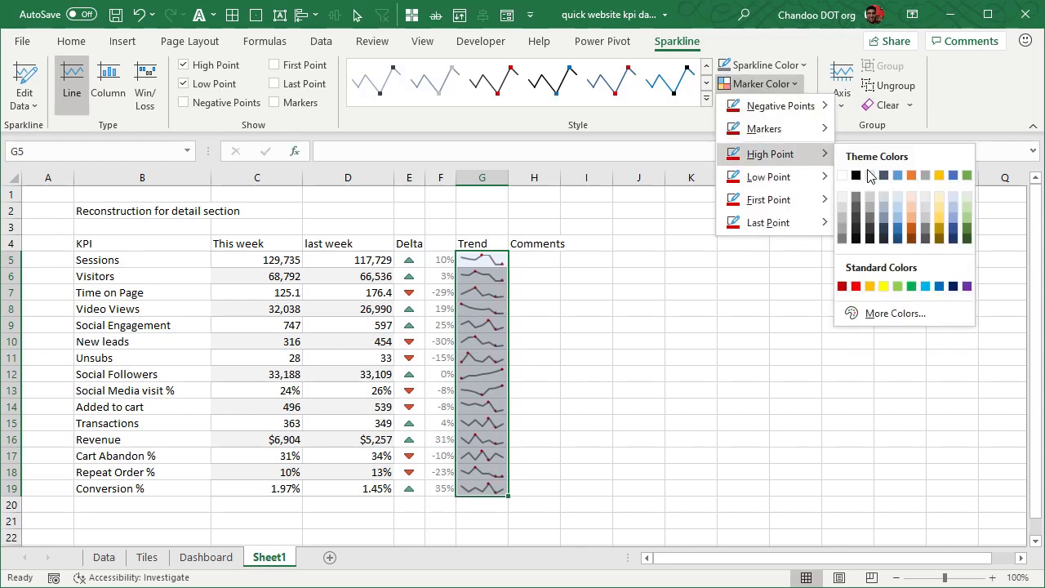
pyautogui.click(967, 232)
pyautogui.click(641, 413)
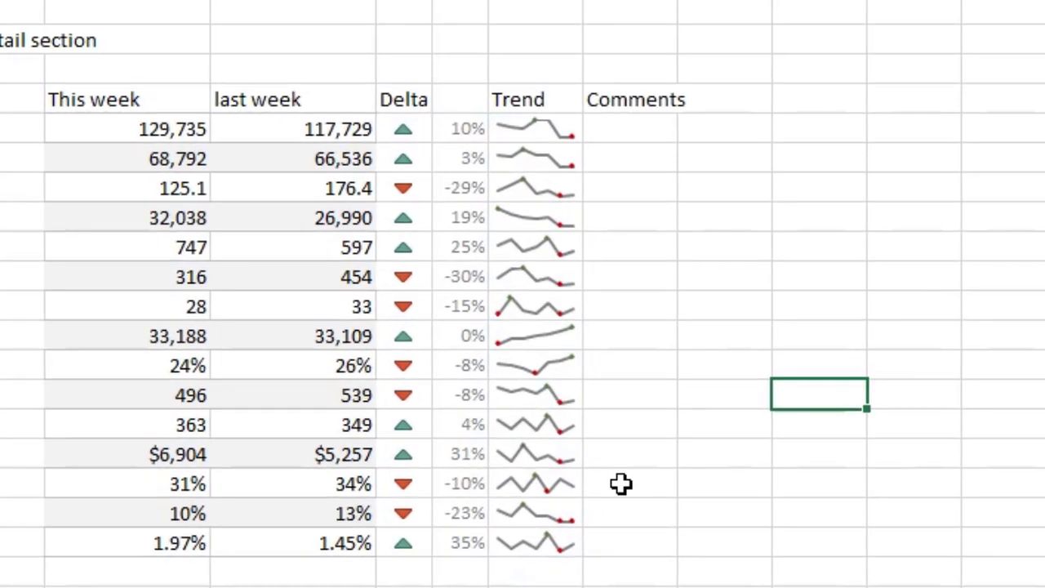
# Widen the Comments column H to about 46 characters
pyautogui.click(659, 138)
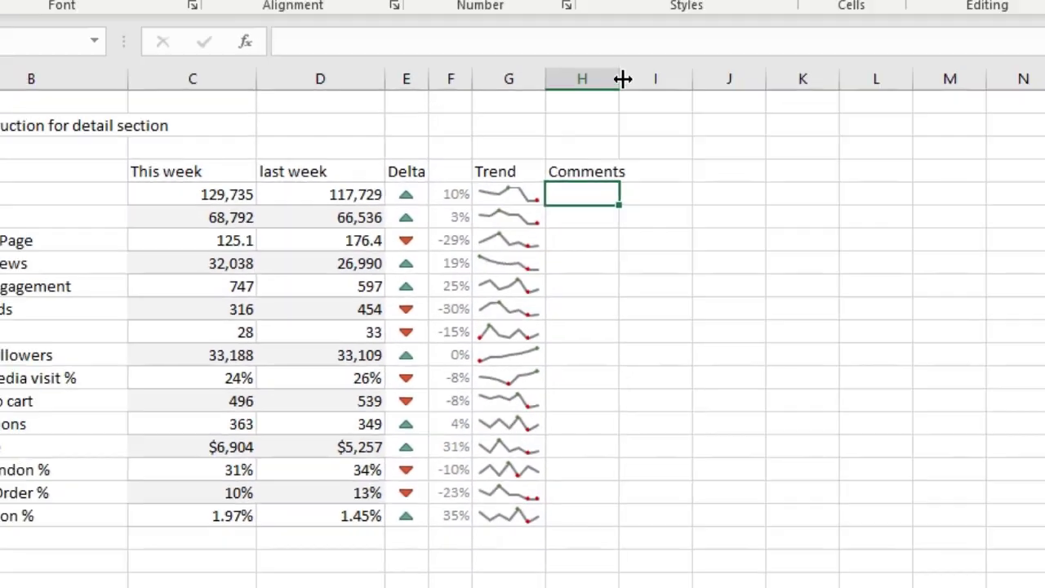
pyautogui.moveTo(678, 0); pyautogui.dragTo(1044, 0)
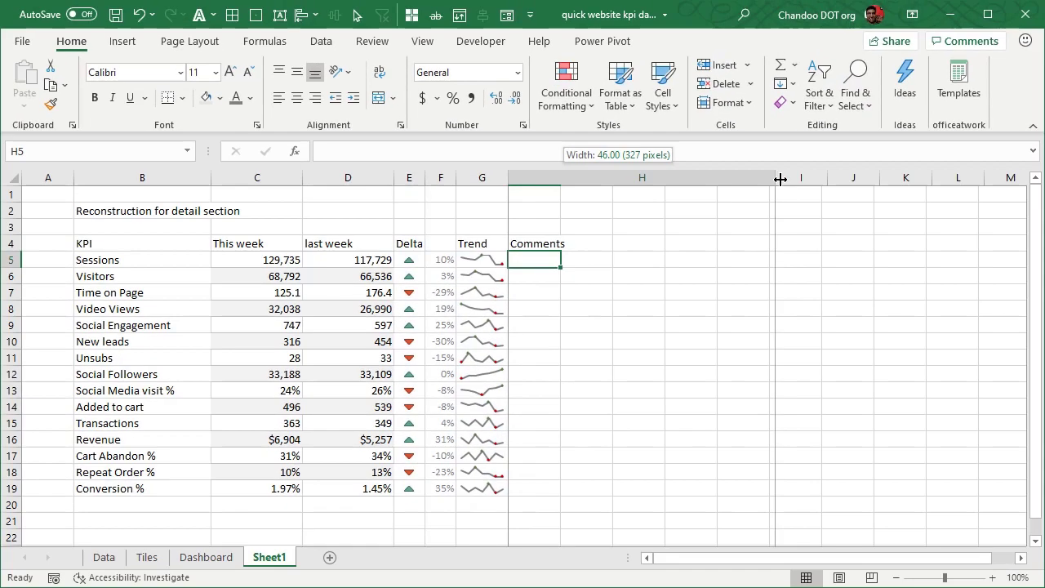
pyautogui.moveTo(780, 179); pyautogui.dragTo(778, 180)
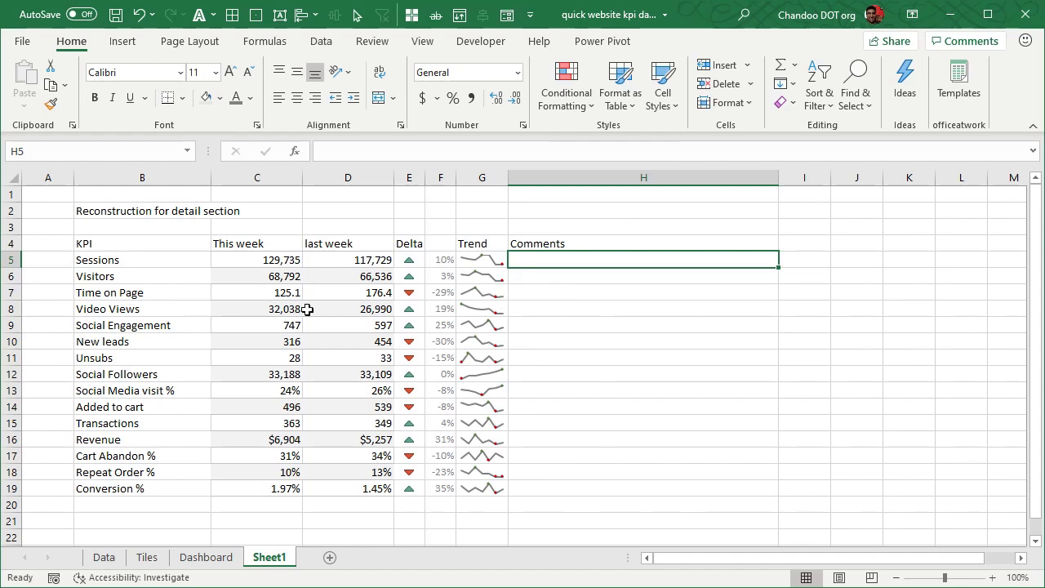
# Examine the alert markers in B11:B25 of the Dashboard sheet's details table, including the value behind the Video Views marker
pyautogui.click(206, 556)
pyautogui.scroll(-1, 266, 490)
pyautogui.scroll(2, 316, 439)
pyautogui.scroll(-2, 316, 440)
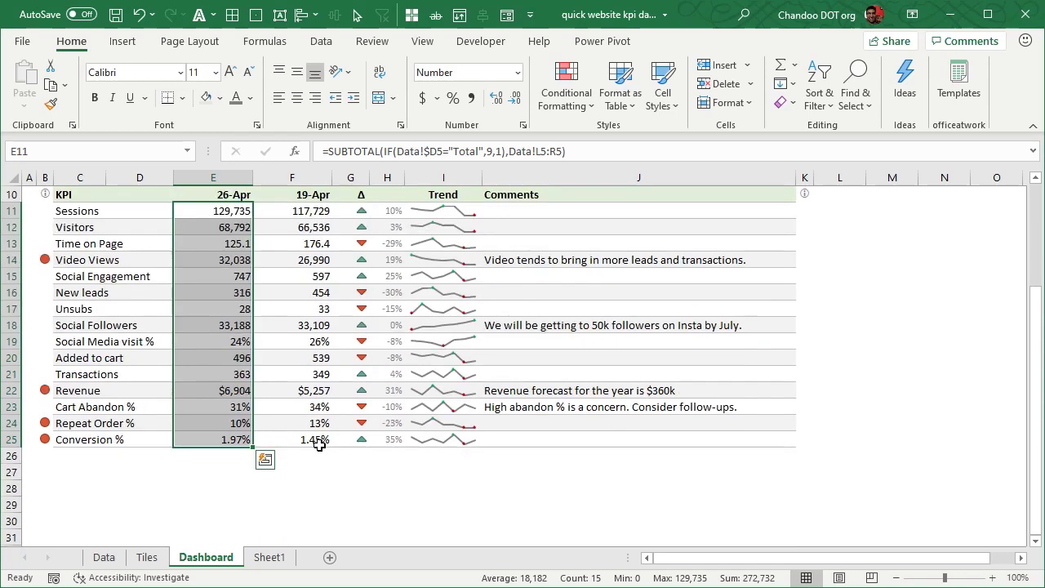
pyautogui.click(46, 259)
pyautogui.scroll(1, 194, 311)
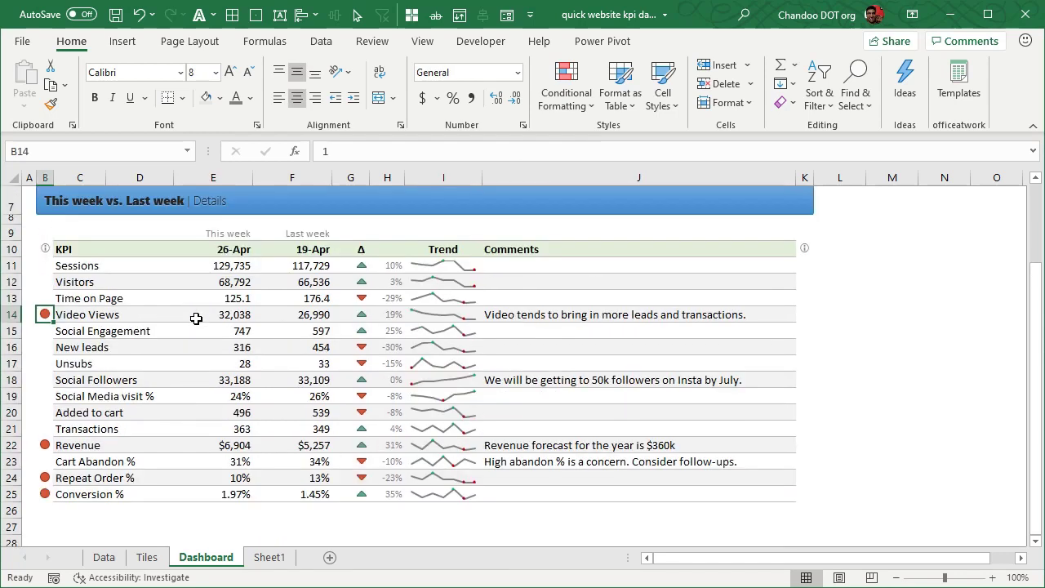
pyautogui.moveTo(45, 271); pyautogui.dragTo(44, 502)
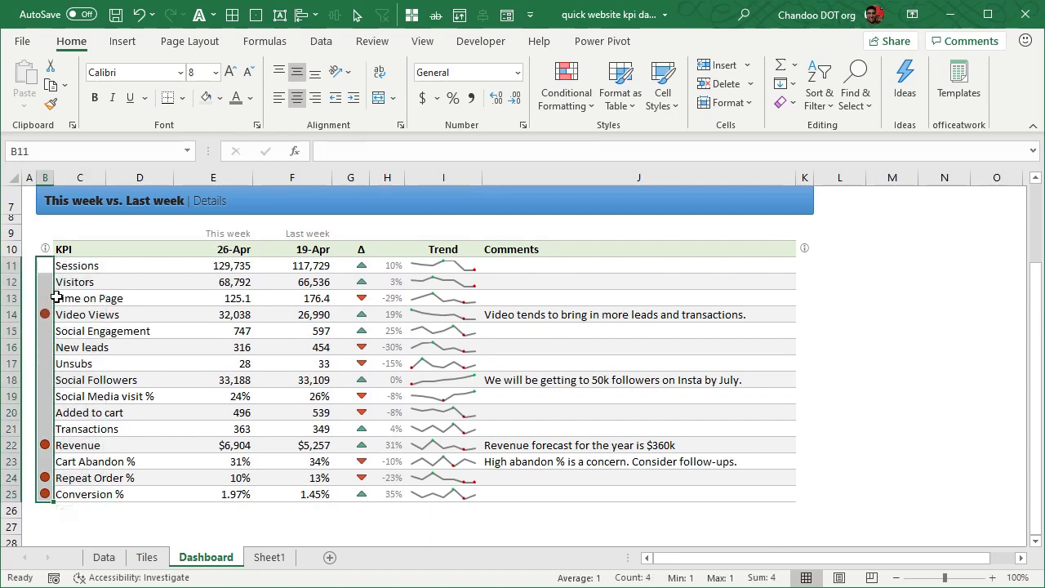
# Try flagging the Time on Page row with an alert marker by entering 1 in B13
pyautogui.press('Down')
pyautogui.press('Down')
pyautogui.write('1')
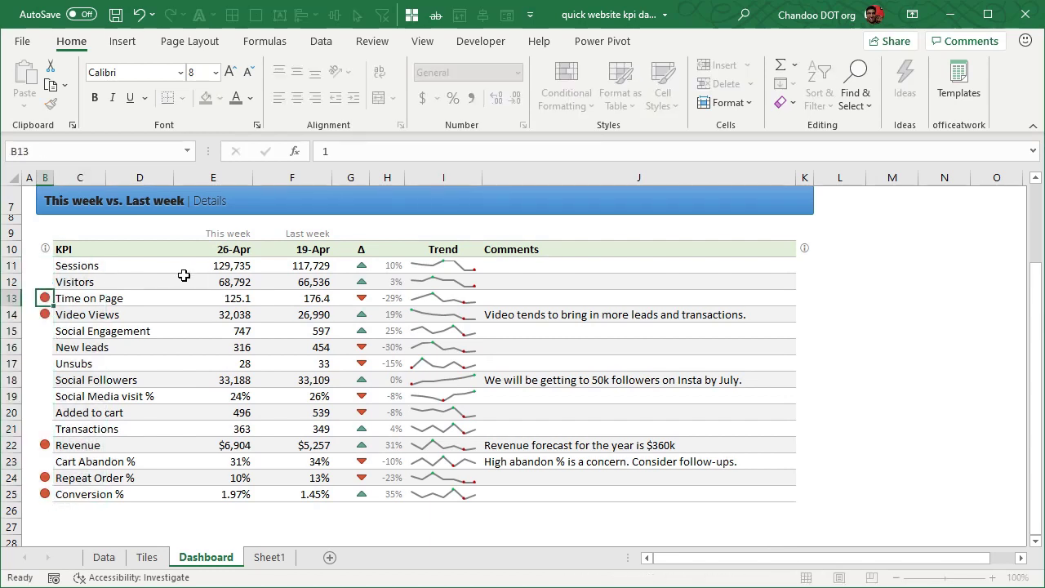
pyautogui.press('Tab')
pyautogui.click(41, 301)
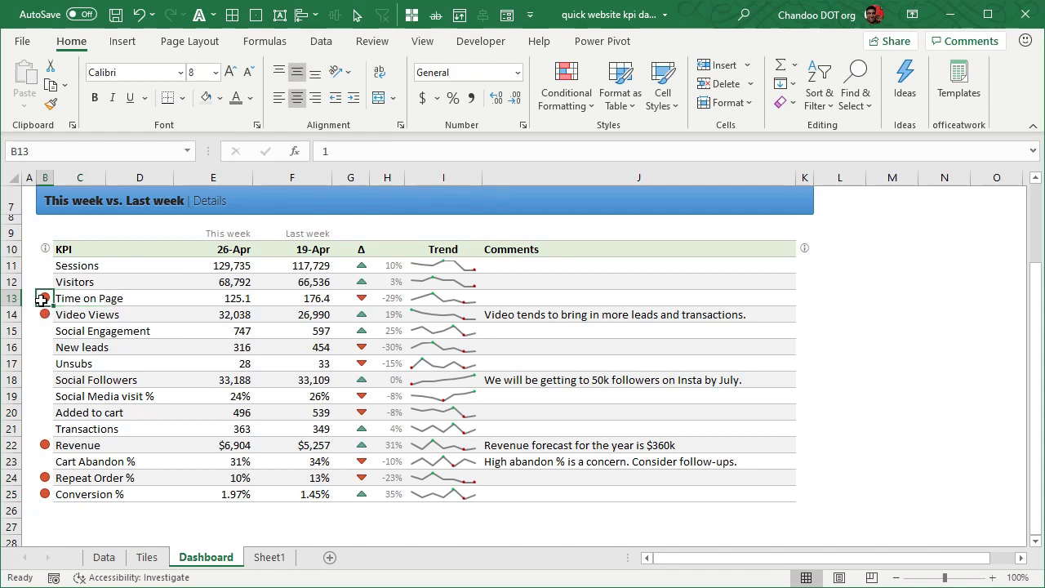
pyautogui.click(46, 317)
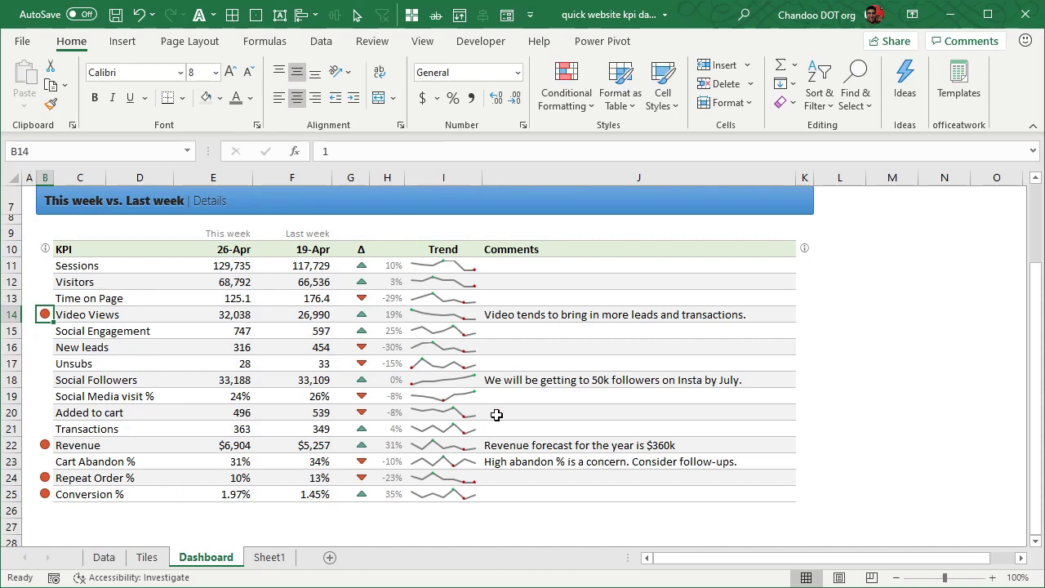
# Review the Dashboard's summary tiles, their calculations on the Tiles sheet and the Show on top? column on the Data sheet
pyautogui.scroll(2, 496, 415)
pyautogui.scroll(-1, 493, 420)
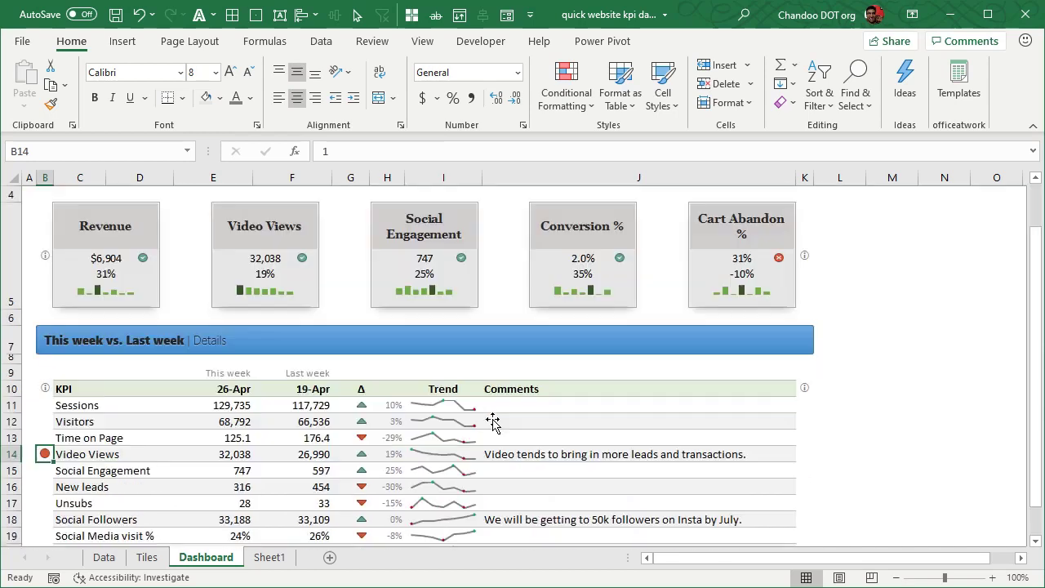
pyautogui.scroll(-1, 491, 421)
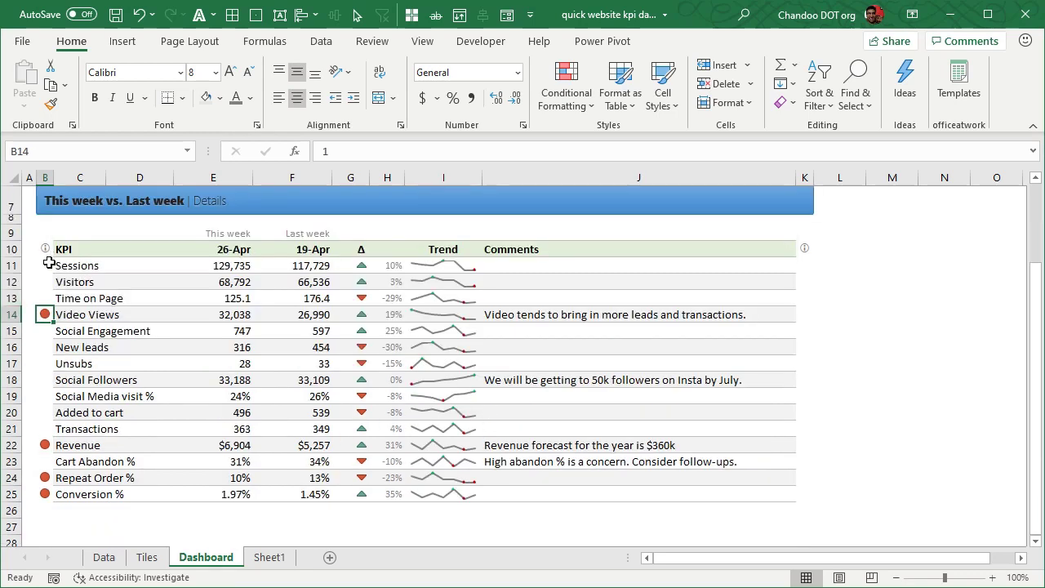
pyautogui.scroll(2, 286, 445)
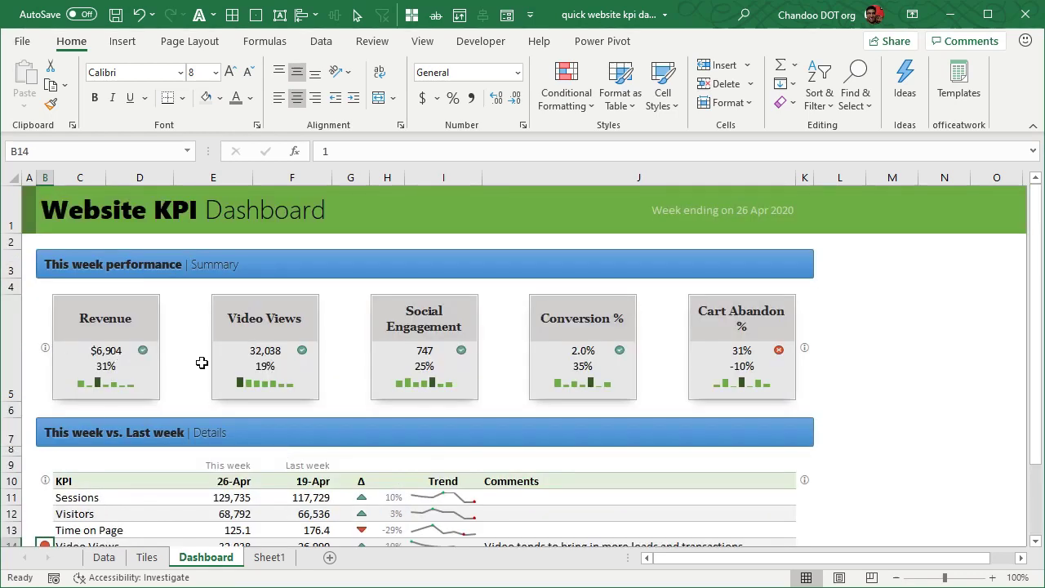
pyautogui.click(150, 563)
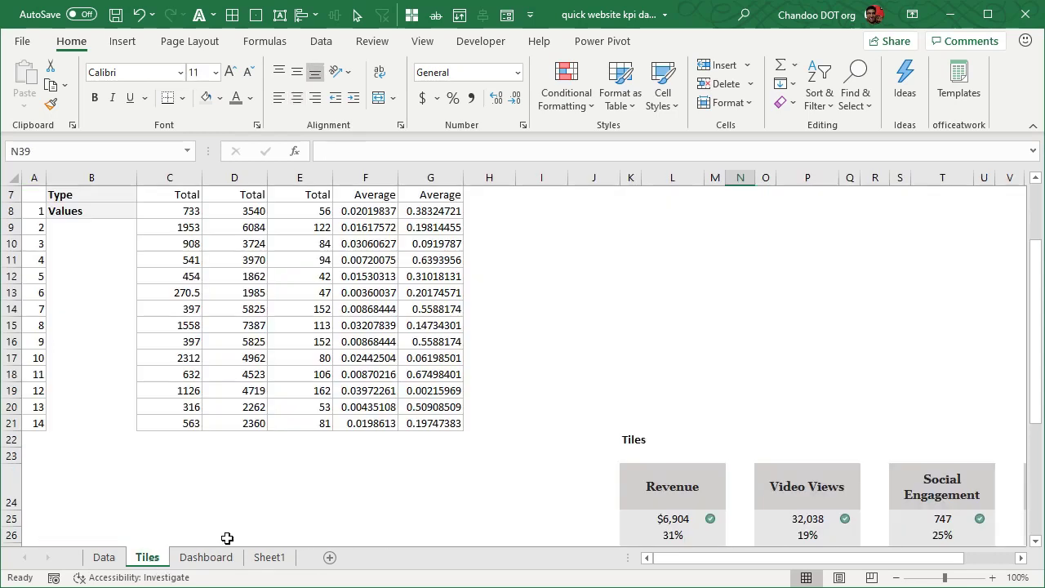
pyautogui.scroll(2, 478, 498)
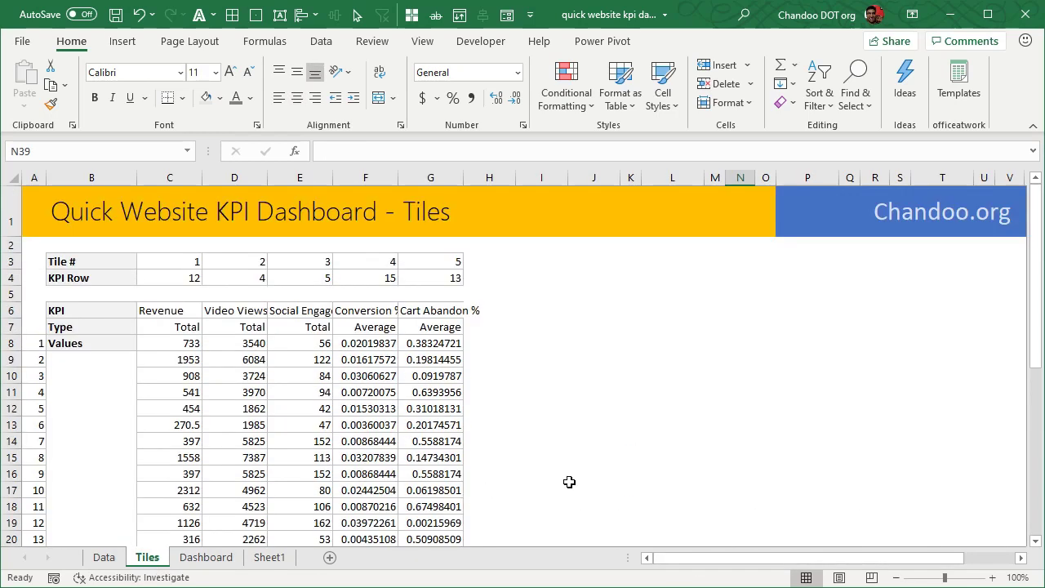
pyautogui.click(104, 558)
pyautogui.click(676, 555)
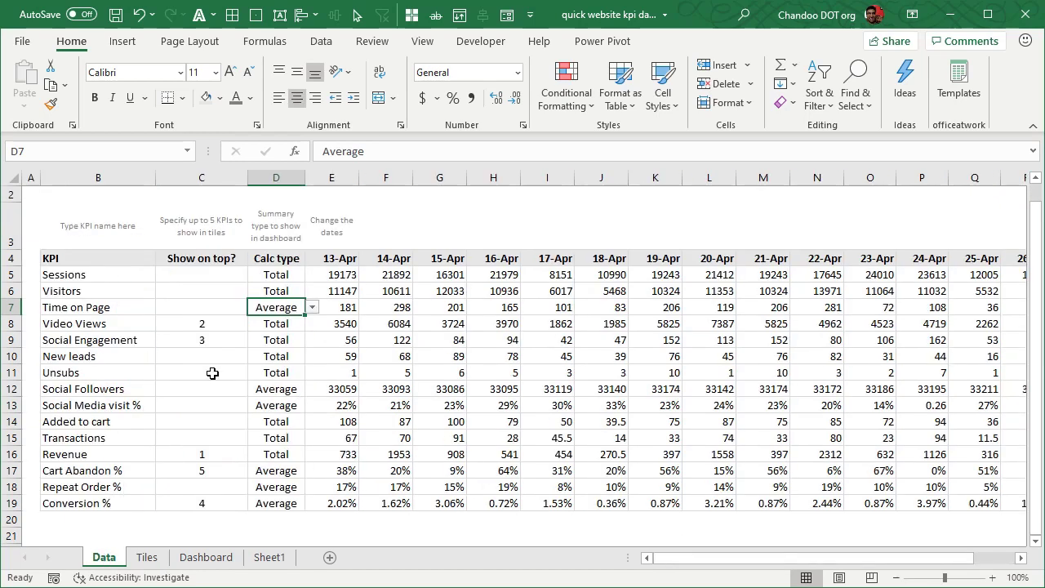
# Inspect tile number C3 and the MATCH formula in C4 on the Tiles sheet, and trace Revenue's row position on the Data sheet
pyautogui.click(148, 558)
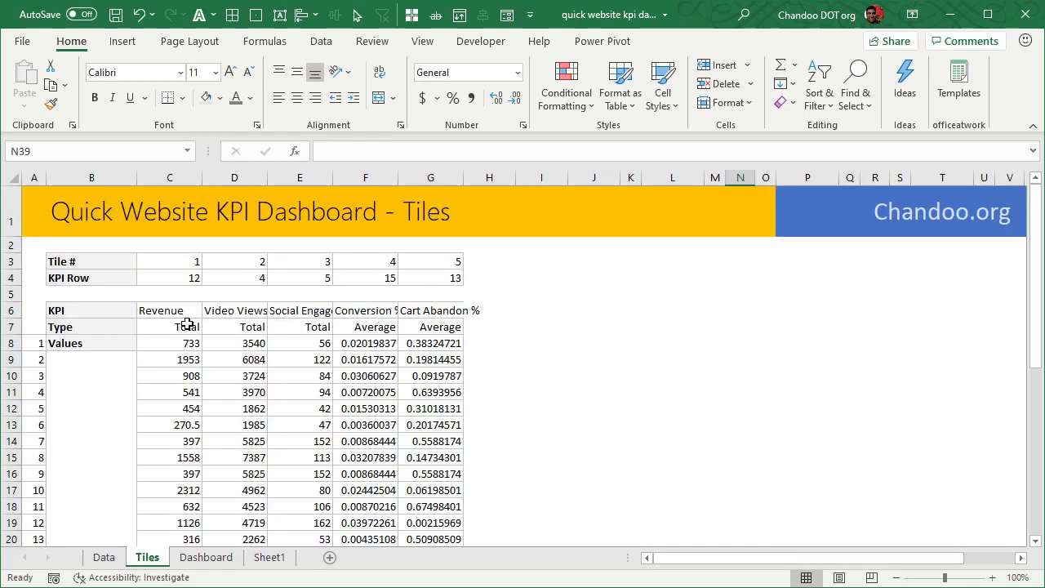
pyautogui.click(186, 263)
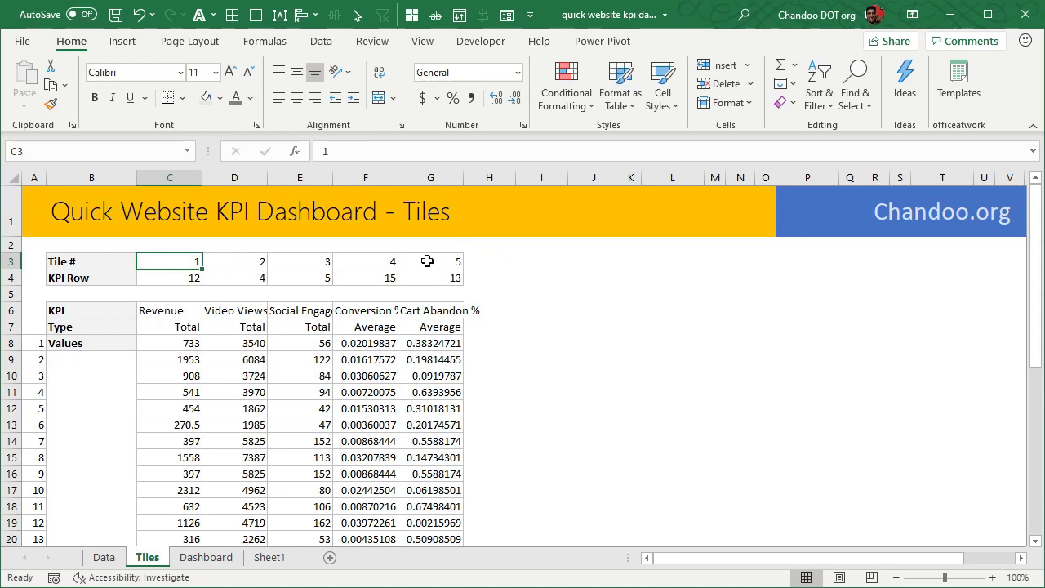
pyautogui.click(166, 276)
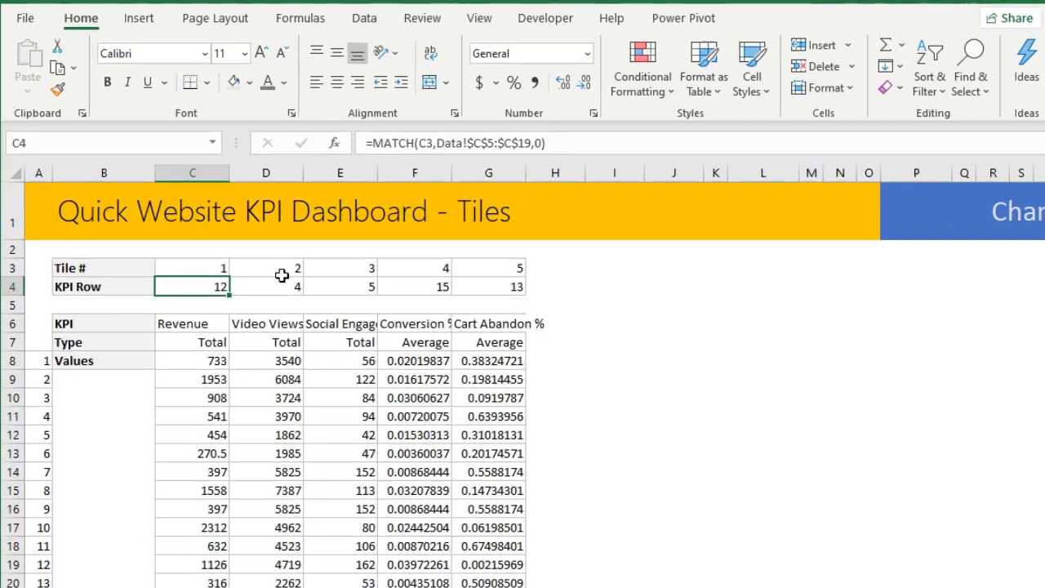
pyautogui.press('F2')
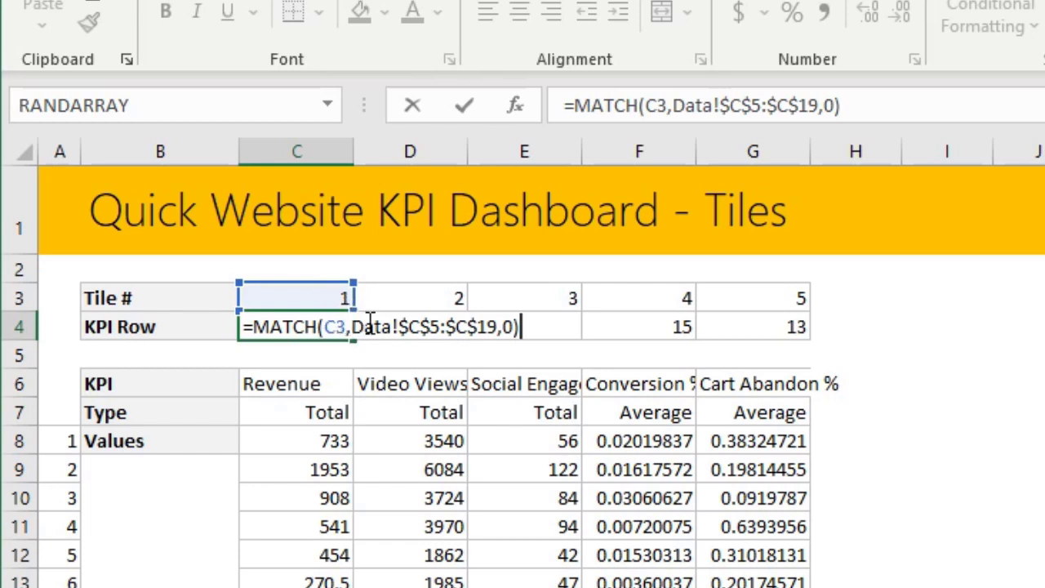
pyautogui.hotkey('ctrl', 'Return')
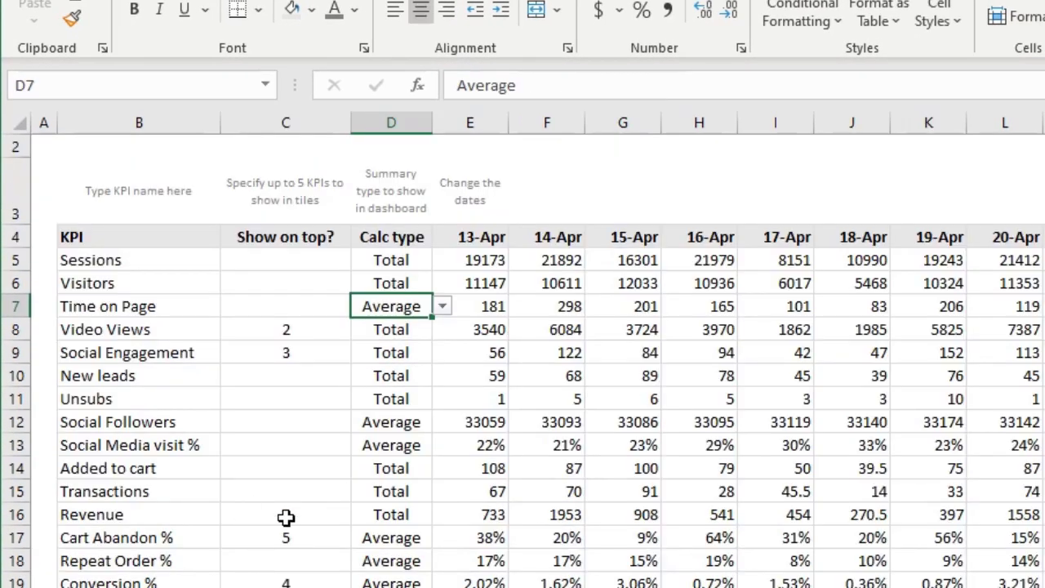
pyautogui.moveTo(286, 514); pyautogui.dragTo(132, 263)
pyautogui.click(118, 514)
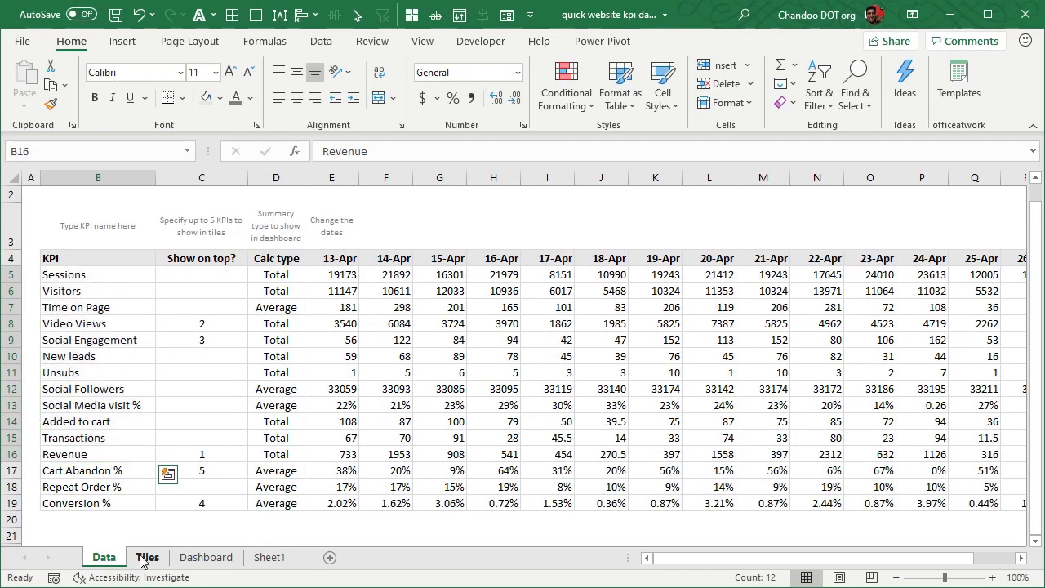
# Return to the Tiles sheet and inspect the INDEX formula for the first tile's calculation type in C7
pyautogui.click(147, 557)
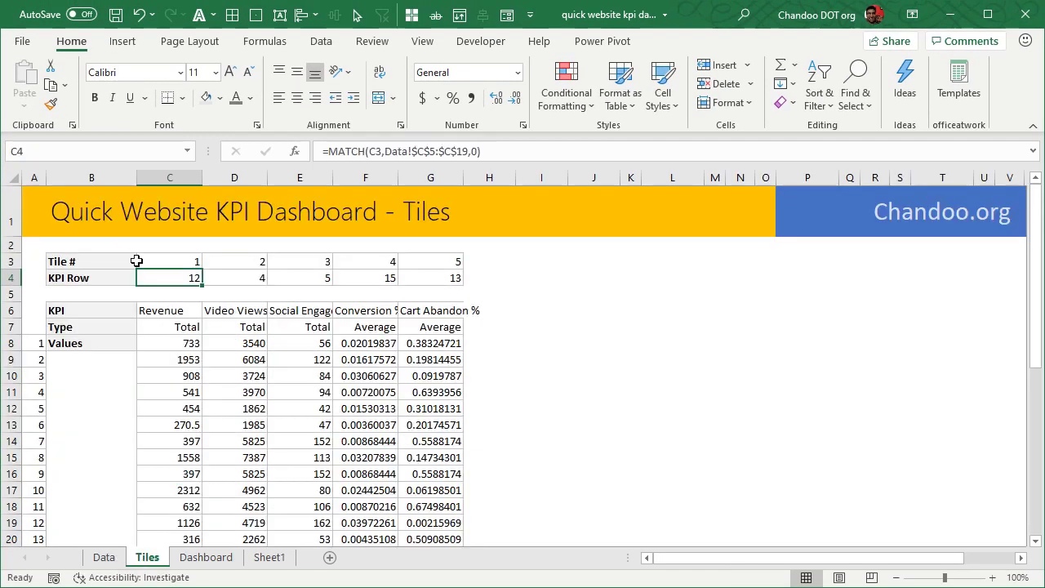
pyautogui.scroll(-2, 236, 373)
pyautogui.scroll(1, 219, 343)
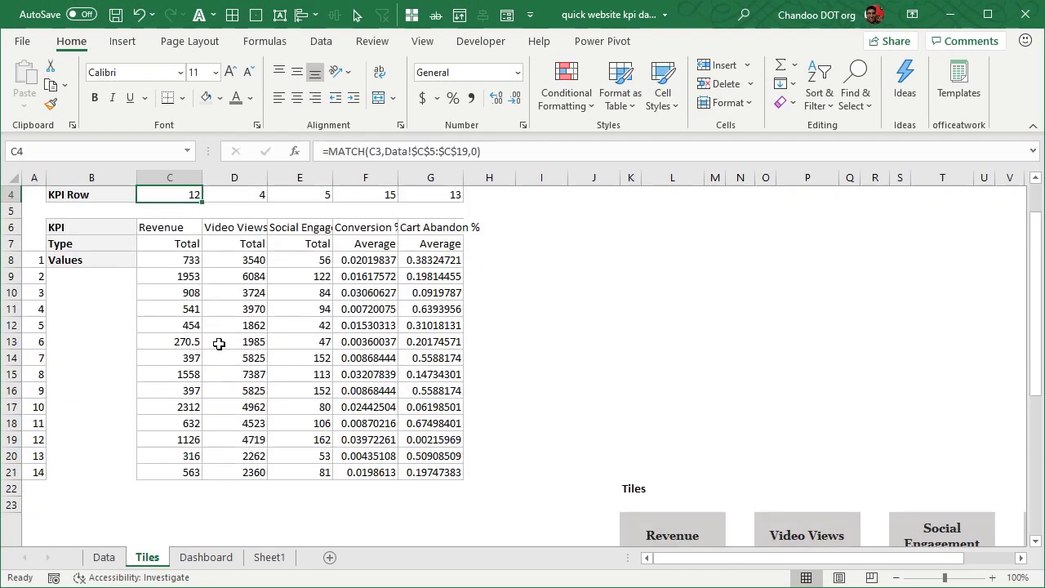
pyautogui.click(188, 251)
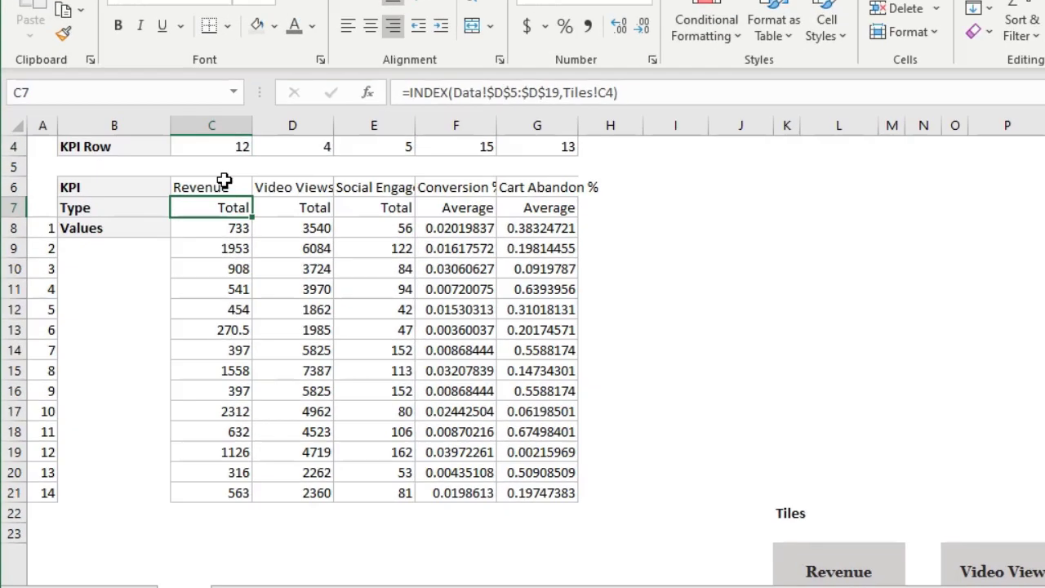
# Examine the KPI values in C6:G21 and the summary rows 34 to 38, including the SUBTOTAL formula for Revenue's last week total in C37
pyautogui.moveTo(177, 227)
pyautogui.mouseDown()
pyautogui.moveTo(210, 474)
pyautogui.moveTo(427, 471)
pyautogui.mouseUp()
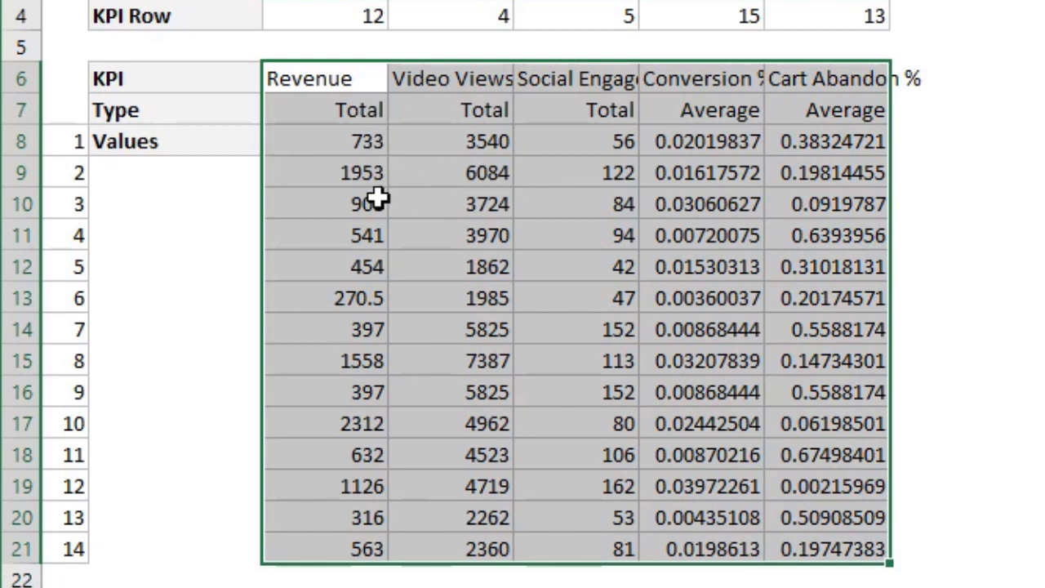
pyautogui.scroll(-7, 703, 409)
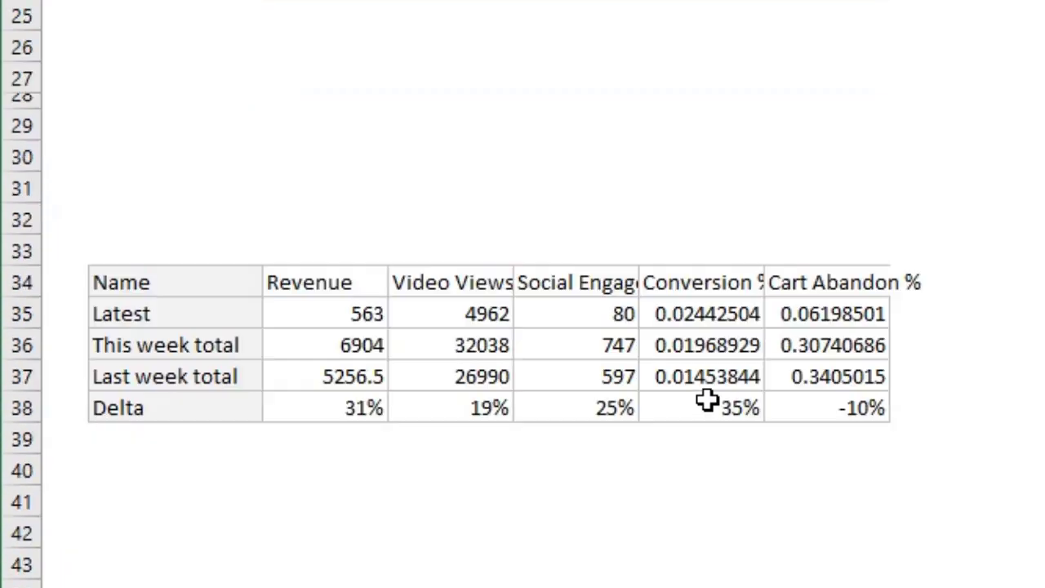
pyautogui.click(347, 286)
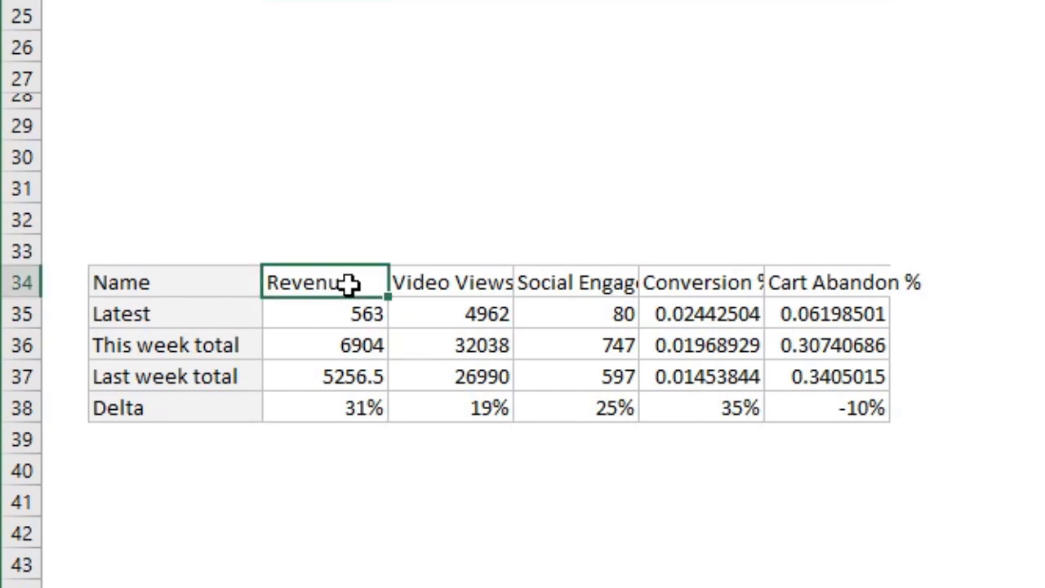
pyautogui.click(367, 344)
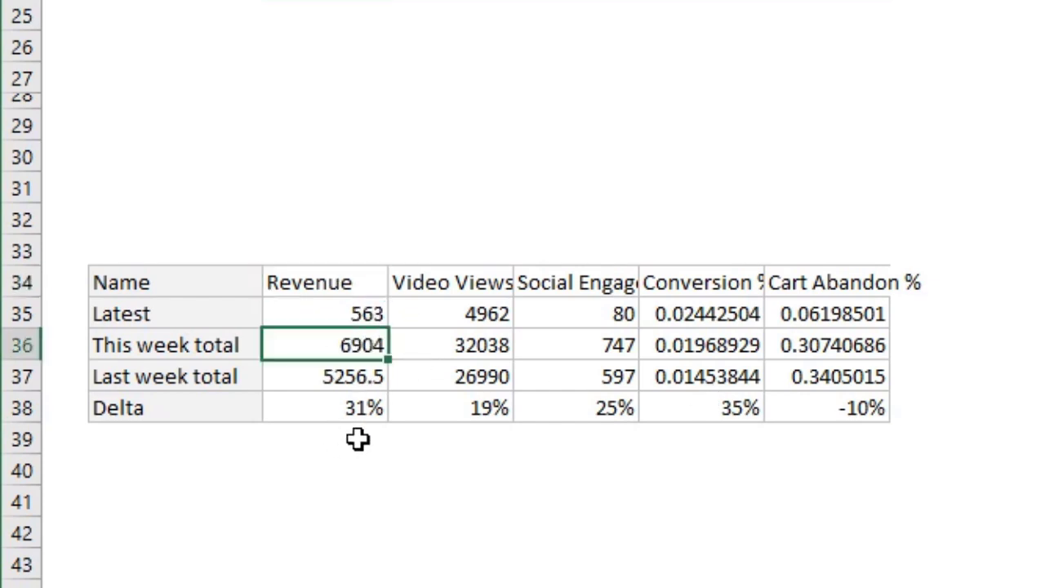
pyautogui.click(360, 375)
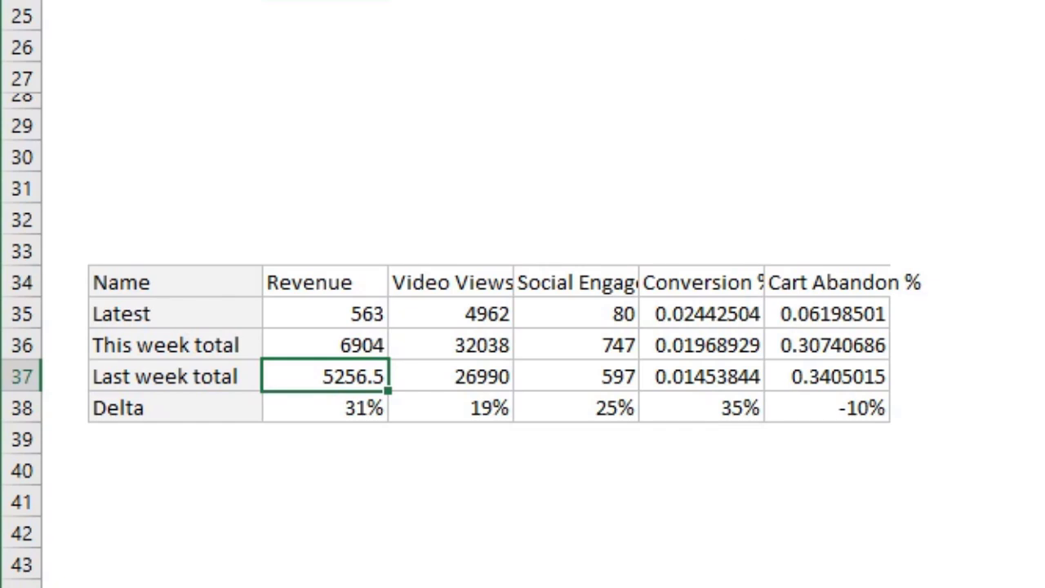
pyautogui.press('F2')
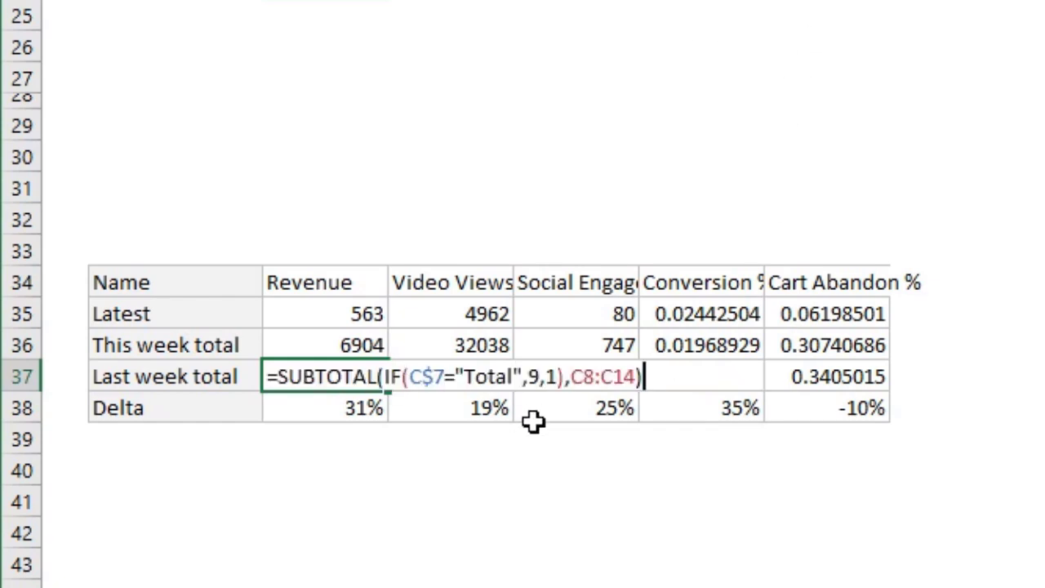
pyautogui.press('Escape')
pyautogui.click(367, 412)
pyautogui.click(714, 513)
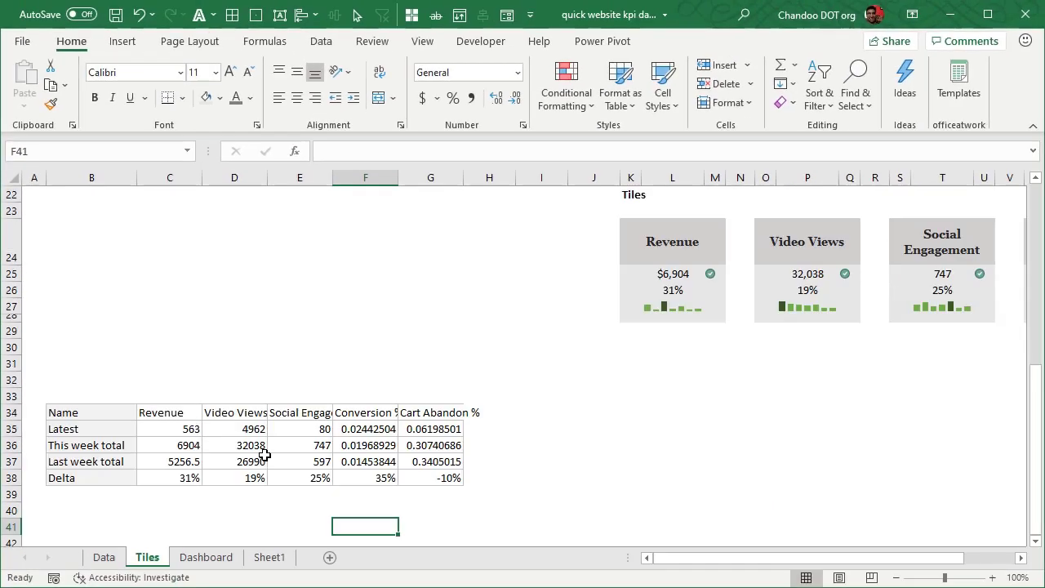
# Inspect the cell references behind the Revenue tile's name in K24 and its total in L25
pyautogui.scroll(3, 655, 375)
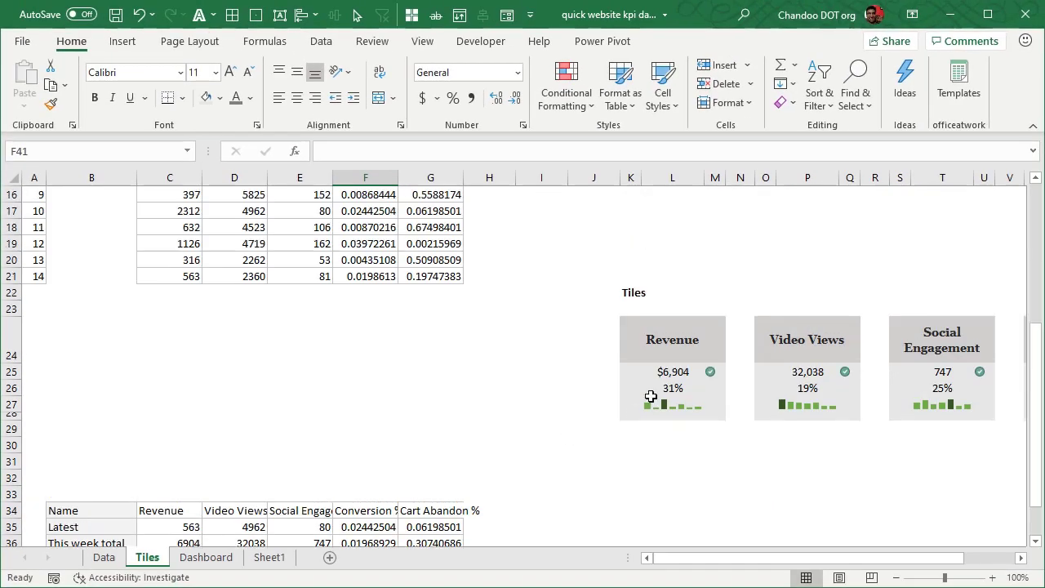
pyautogui.click(658, 334)
pyautogui.moveTo(854, 559); pyautogui.dragTo(947, 555)
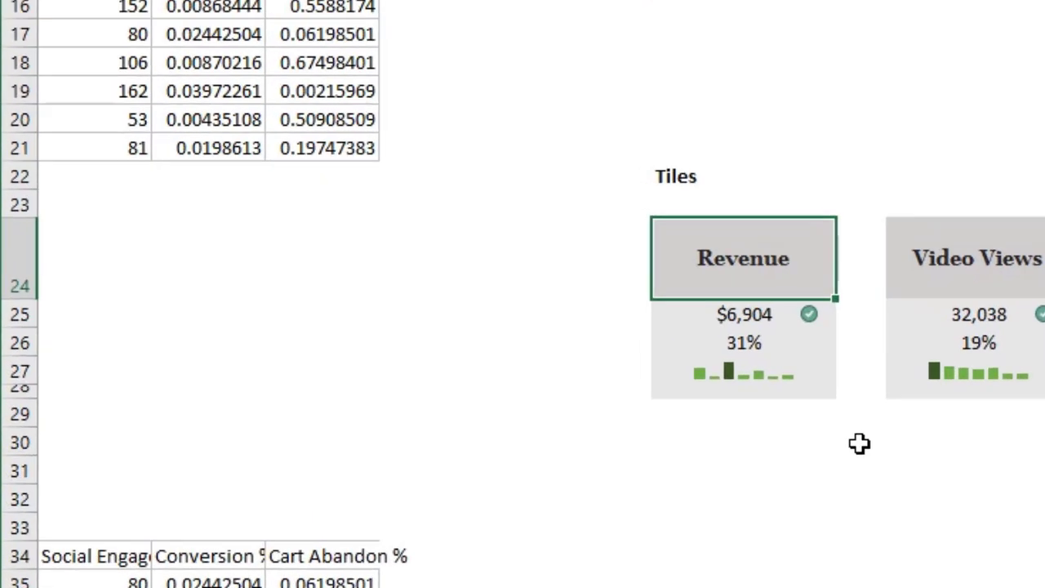
pyautogui.press('F2')
pyautogui.hscroll(-3, 522, 294)
pyautogui.scroll(-2, 450, 414)
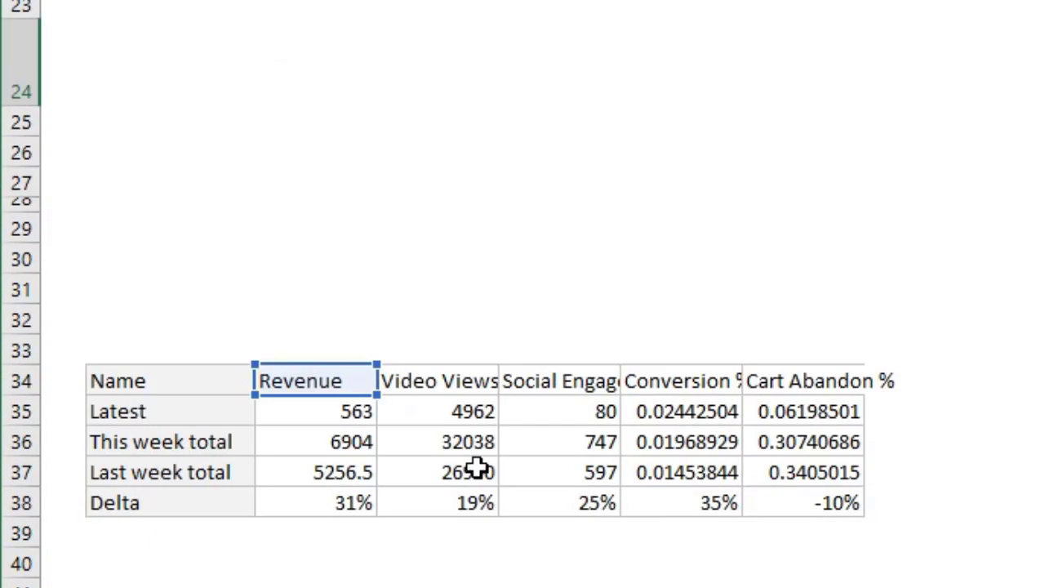
pyautogui.click(359, 441)
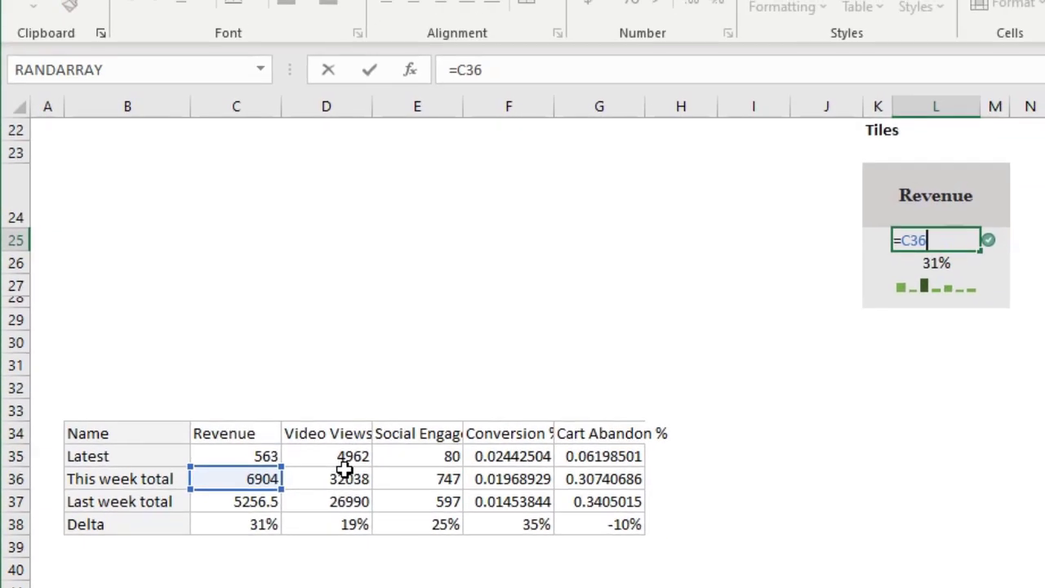
pyautogui.hotkey('ctrl', 'Return')
# Inspect the formulas for the Revenue tile's percentage change in L26 and its status icon in M25
pyautogui.click(939, 265)
pyautogui.press('F2')
pyautogui.press('Escape')
pyautogui.click(1003, 242)
pyautogui.press('F2')
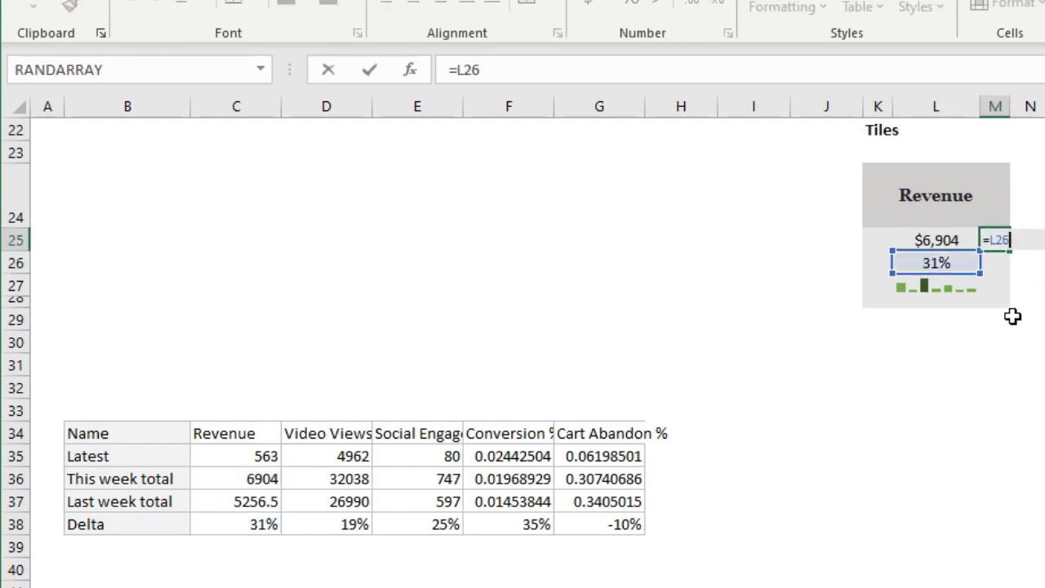
pyautogui.hotkey('ctrl', 'Return')
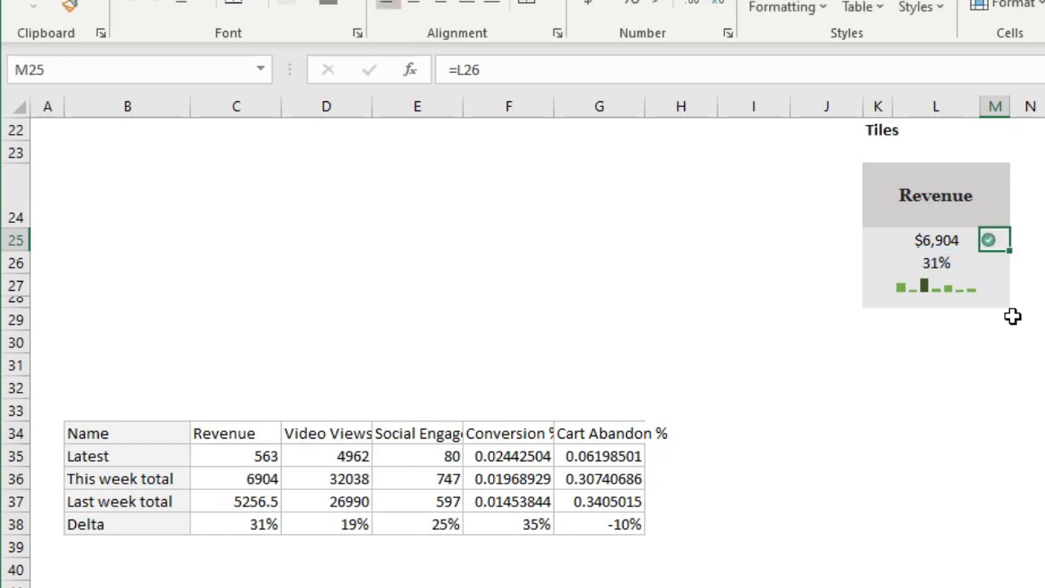
# Inspect the Revenue tile's sparkline cell L27 and the Revenue values listed in column C
pyautogui.click(931, 284)
pyautogui.press('F2')
pyautogui.press('Escape')
pyautogui.scroll(6, 841, 502)
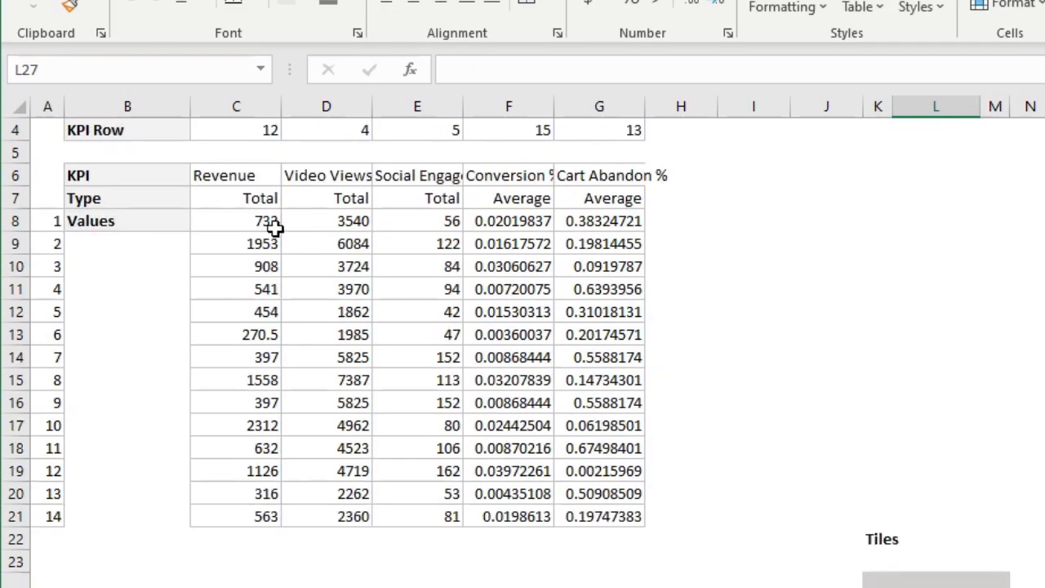
pyautogui.scroll(-2, 1007, 488)
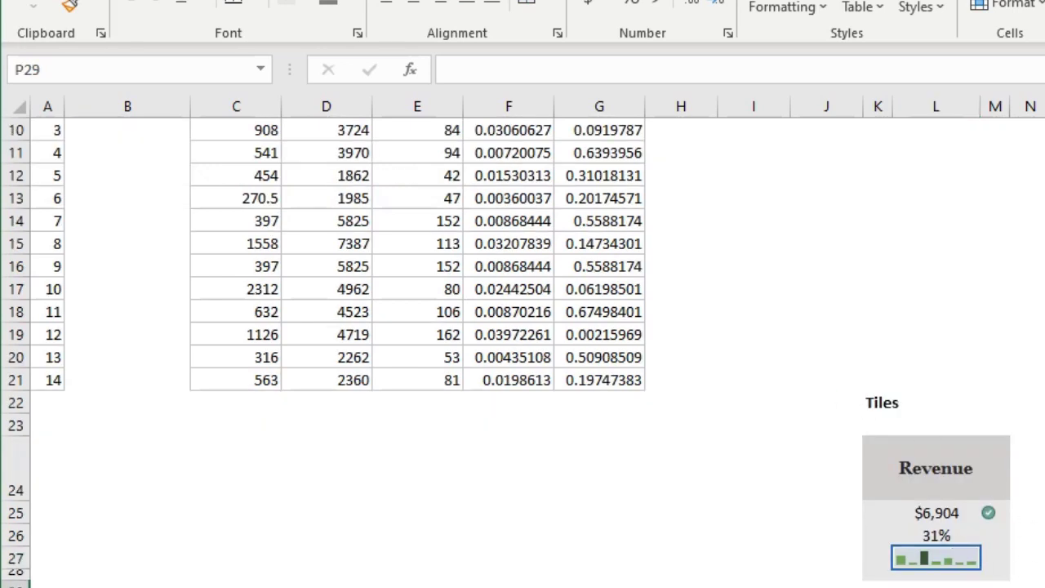
pyautogui.click(971, 562)
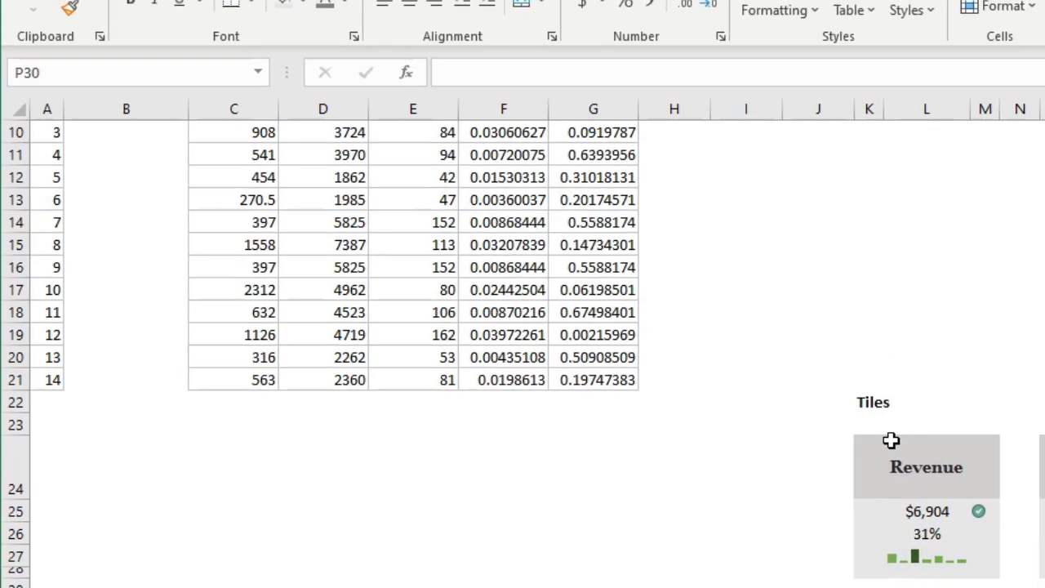
# Copy the Revenue tile K24:M28 and paste it as a linked picture in the empty area beyond the tiles on the Dashboard sheet
pyautogui.moveTo(889, 441); pyautogui.dragTo(971, 561)
pyautogui.moveTo(697, 505); pyautogui.dragTo(696, 513)
pyautogui.hotkey('ctrl', 'c')
pyautogui.click(205, 556)
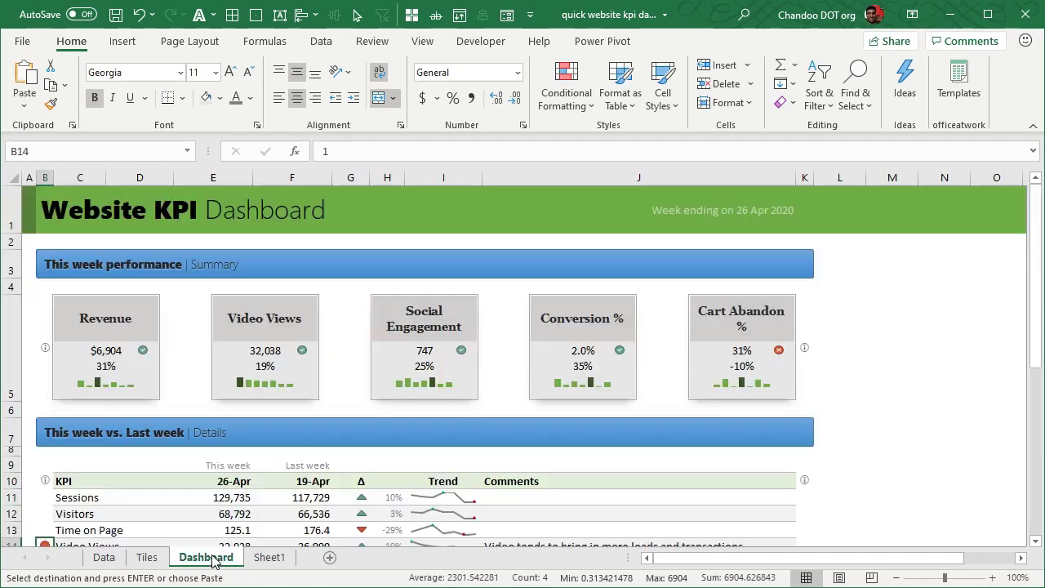
pyautogui.click(883, 311)
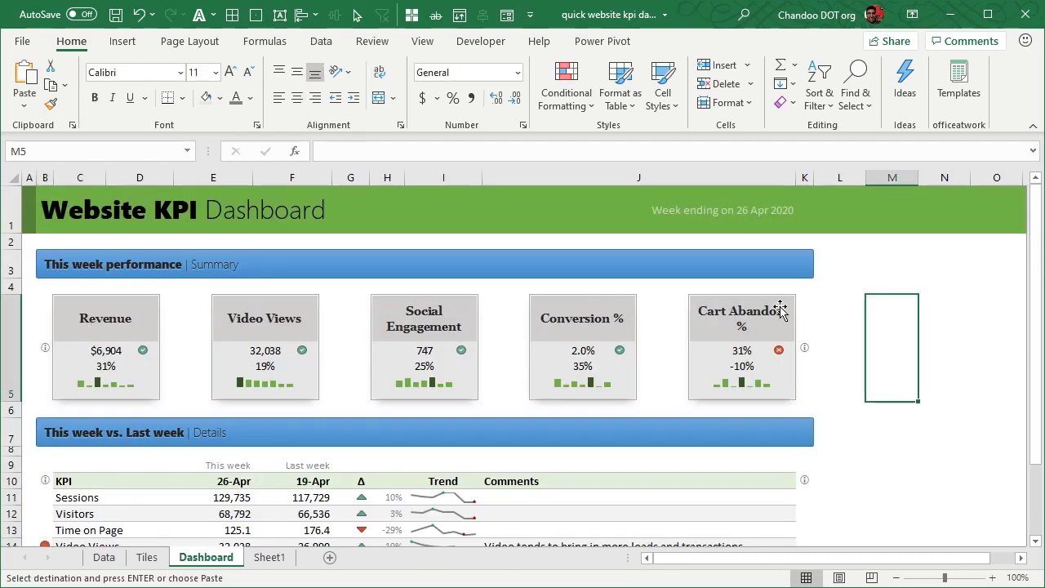
pyautogui.rightClick(882, 298)
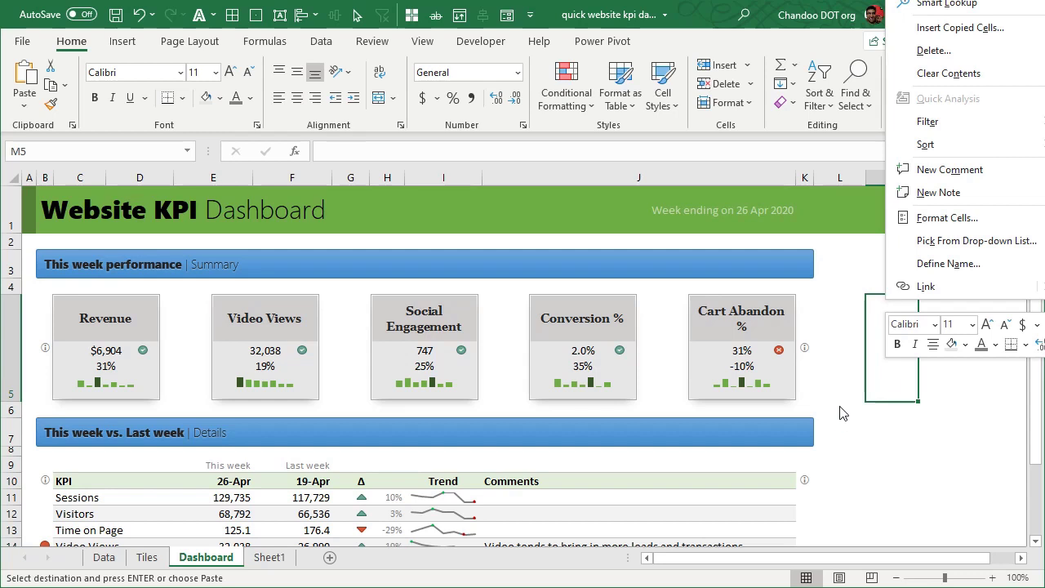
pyautogui.click(996, 560)
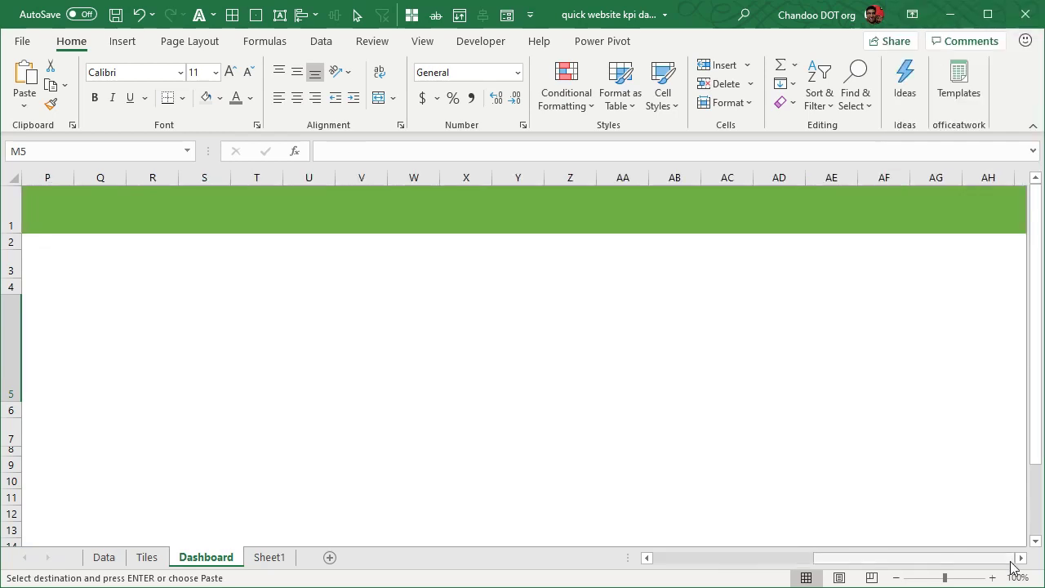
pyautogui.rightClick(275, 276)
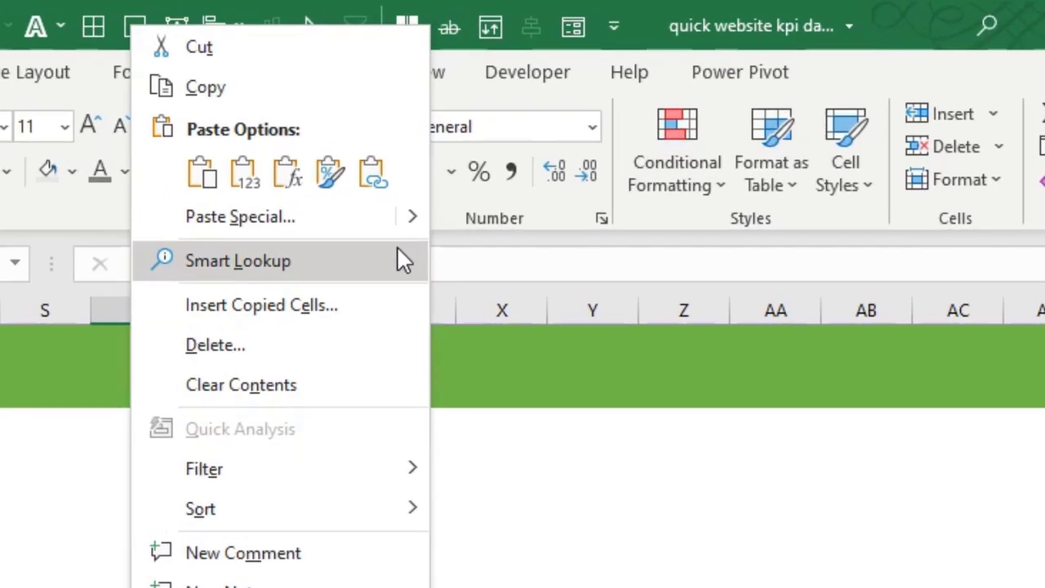
pyautogui.moveTo(412, 125)
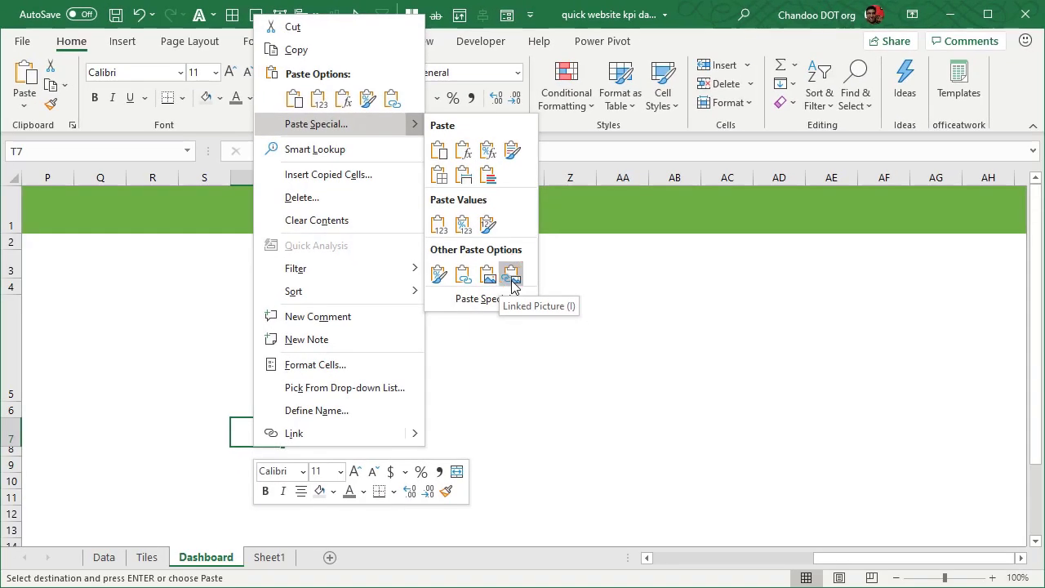
pyautogui.click(513, 277)
pyautogui.moveTo(340, 481); pyautogui.dragTo(483, 329)
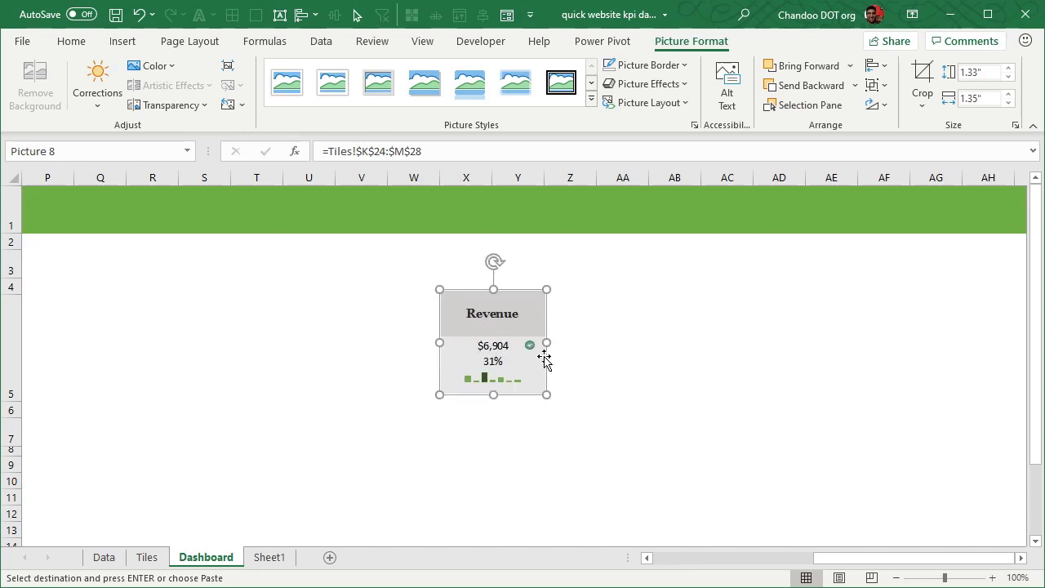
# Apply an outer shadow falling below the linked Revenue tile picture
pyautogui.click(581, 433)
pyautogui.click(534, 372)
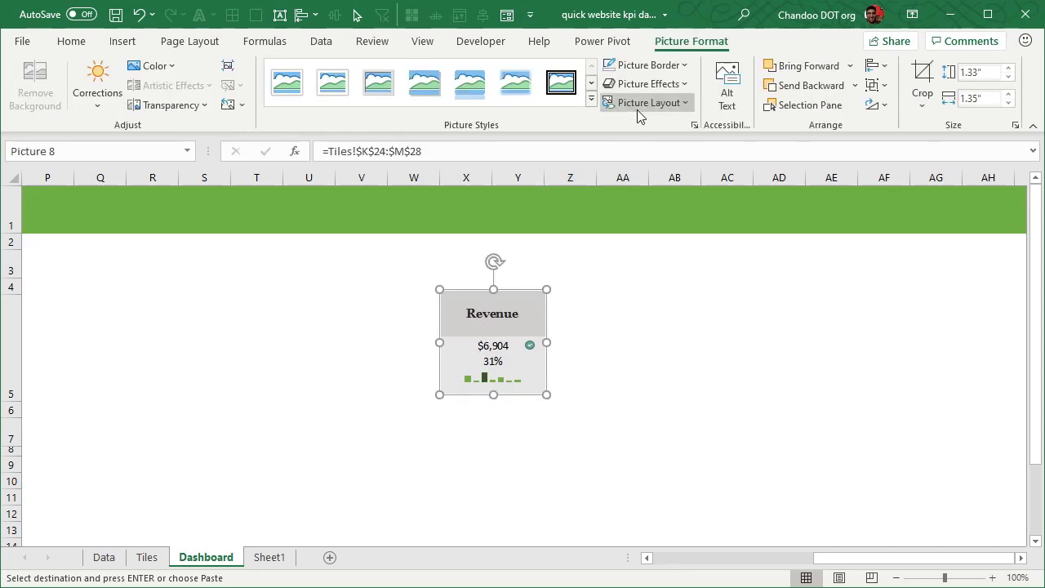
pyautogui.click(667, 85)
pyautogui.moveTo(681, 115)
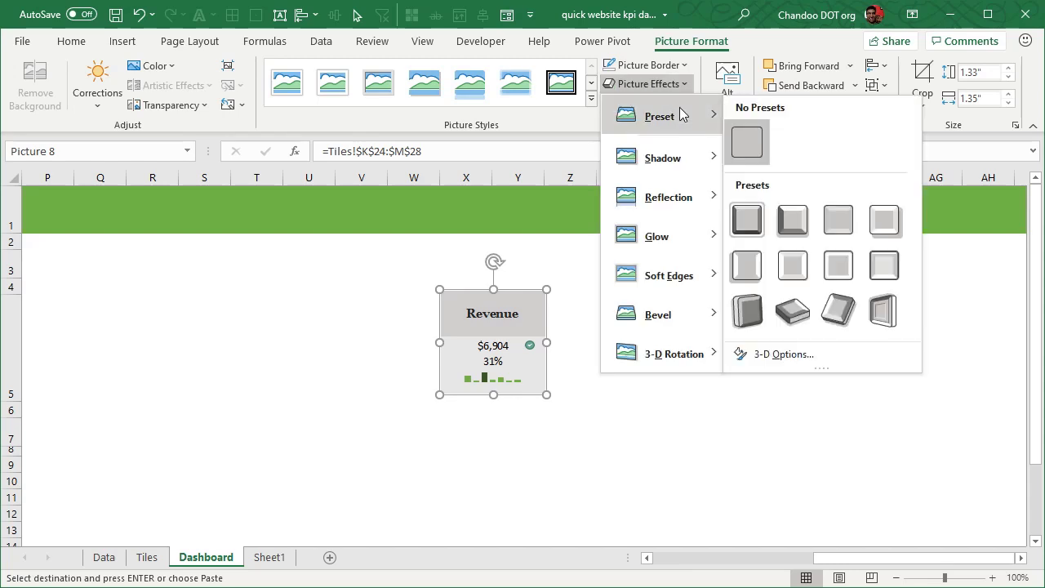
pyautogui.click(669, 66)
pyautogui.click(626, 152)
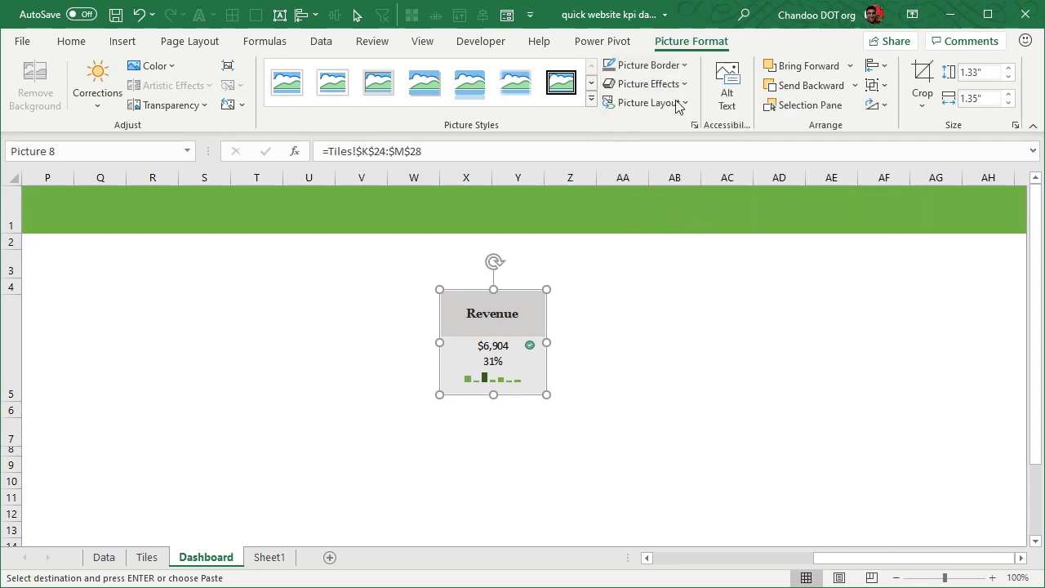
pyautogui.click(680, 87)
pyautogui.moveTo(686, 161)
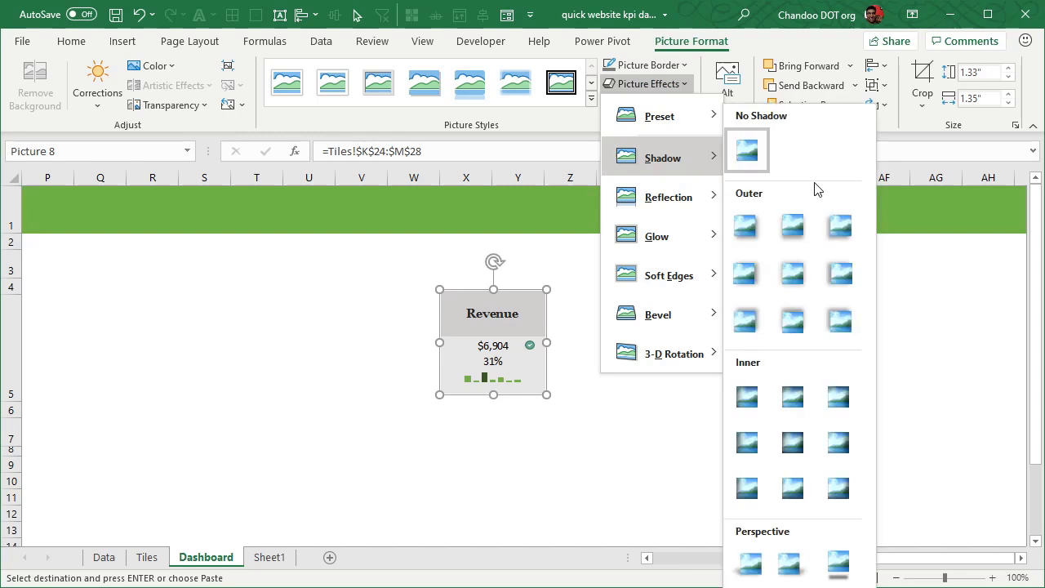
pyautogui.click(792, 233)
pyautogui.click(747, 408)
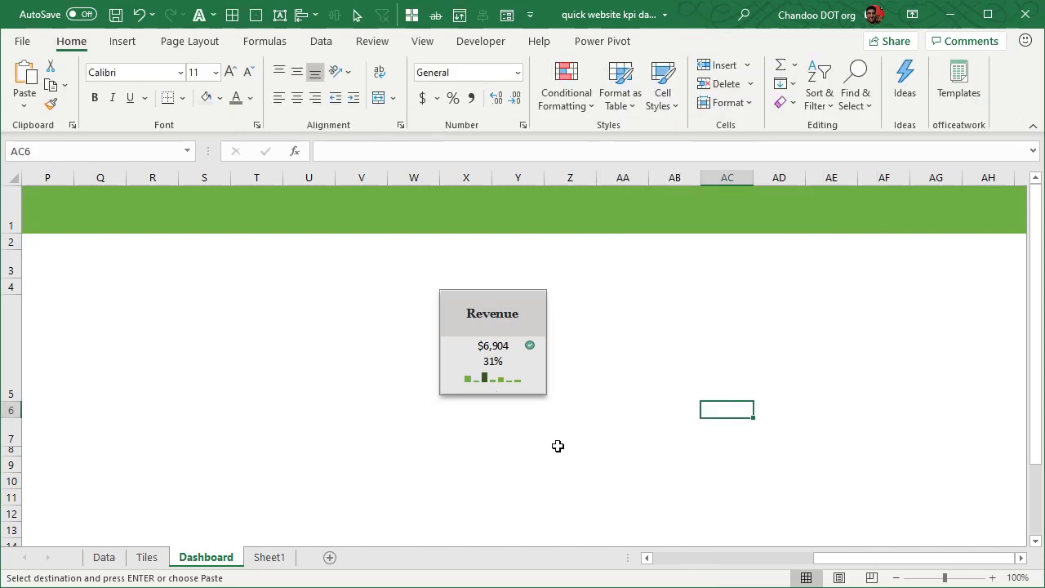
# Delete the pasted linked picture of the Revenue tile from the Dashboard sheet
pyautogui.click(772, 560)
pyautogui.moveTo(775, 562); pyautogui.dragTo(945, 558)
pyautogui.click(696, 320)
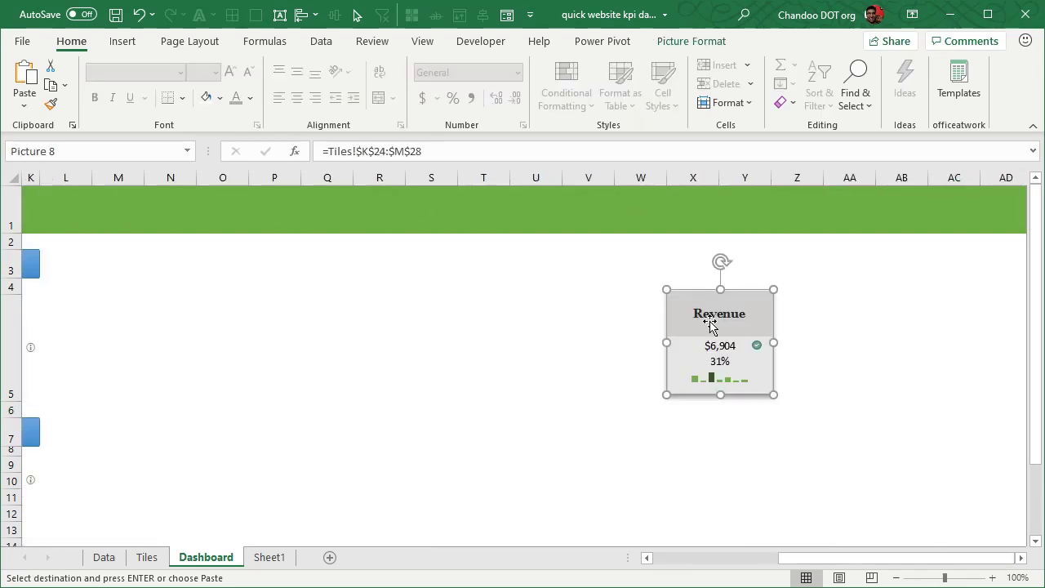
pyautogui.press('Delete')
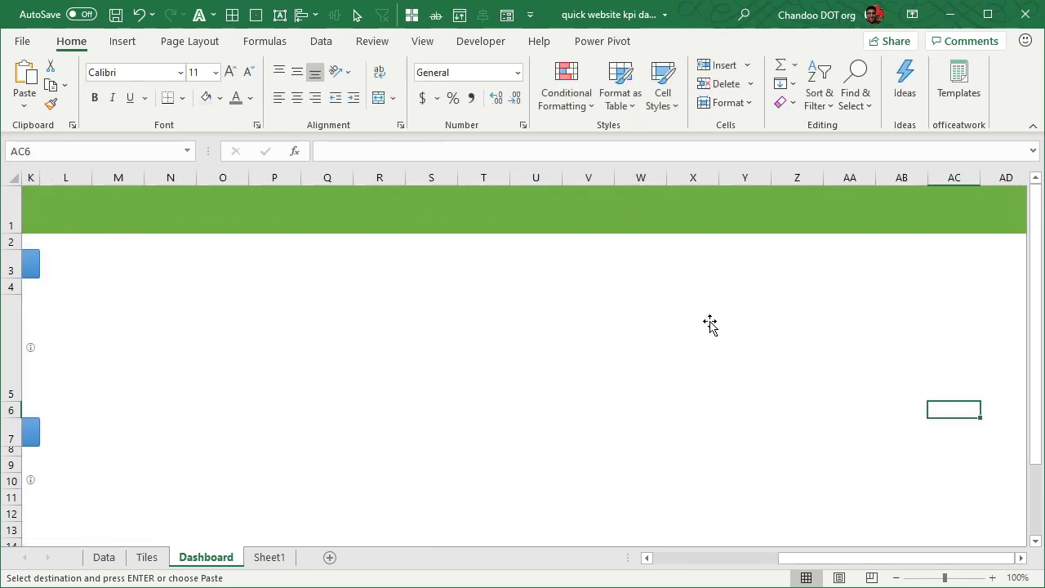
# Review the Dashboard's summary tiles and details table, and the five source tiles on the Tiles sheet, clearing the copy selection
pyautogui.click(679, 559)
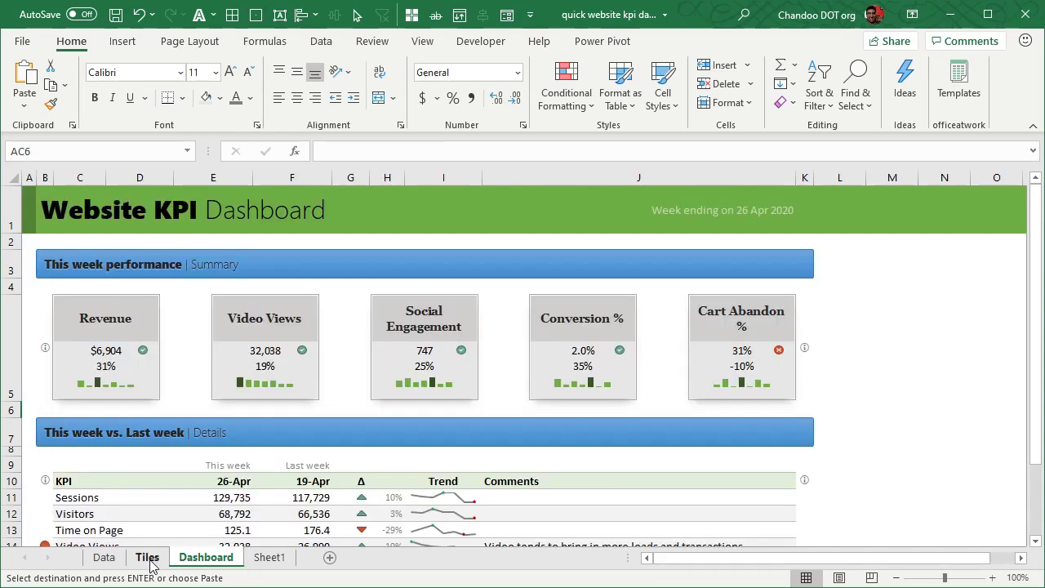
pyautogui.scroll(-1, 214, 479)
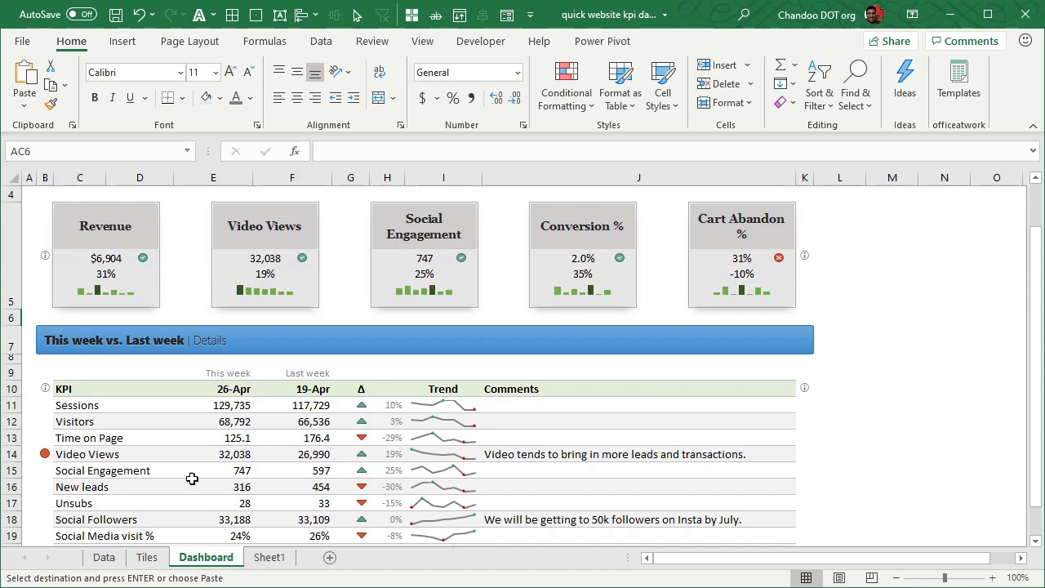
pyautogui.scroll(1, 359, 486)
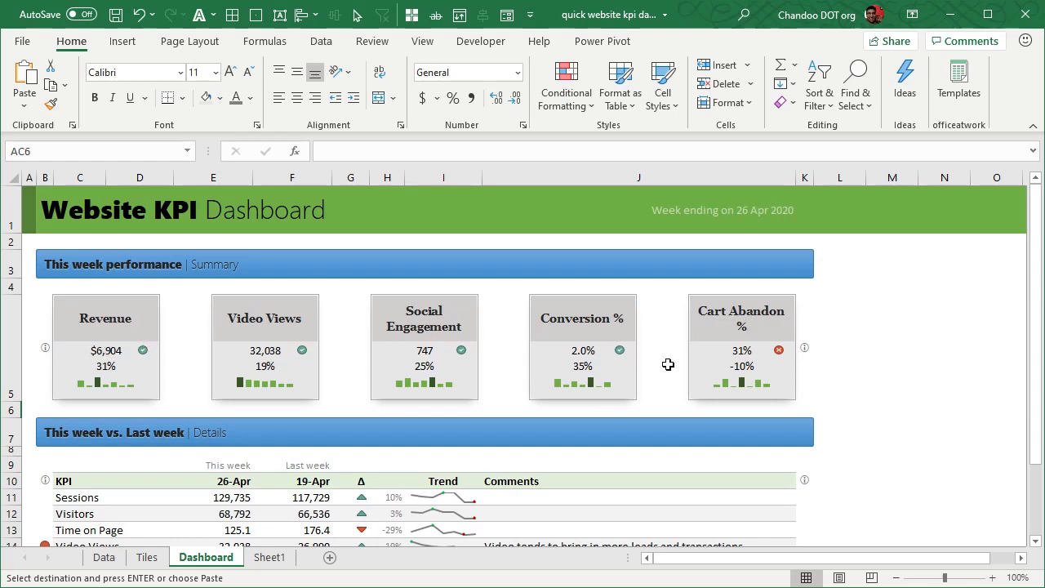
pyautogui.click(151, 558)
pyautogui.click(794, 364)
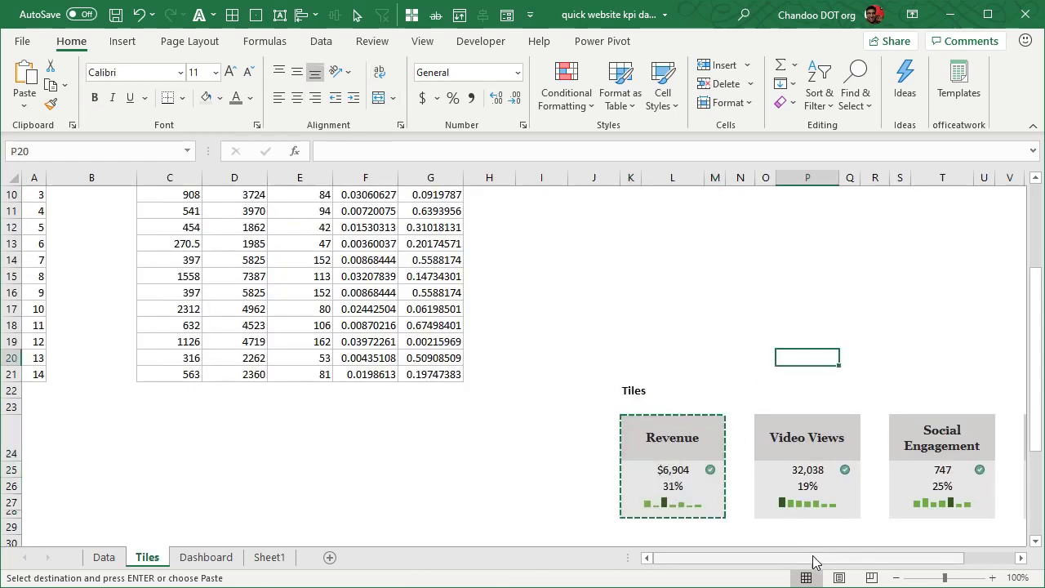
pyautogui.moveTo(812, 560); pyautogui.dragTo(931, 563)
pyautogui.click(429, 313)
pyautogui.press('Escape')
pyautogui.click(562, 292)
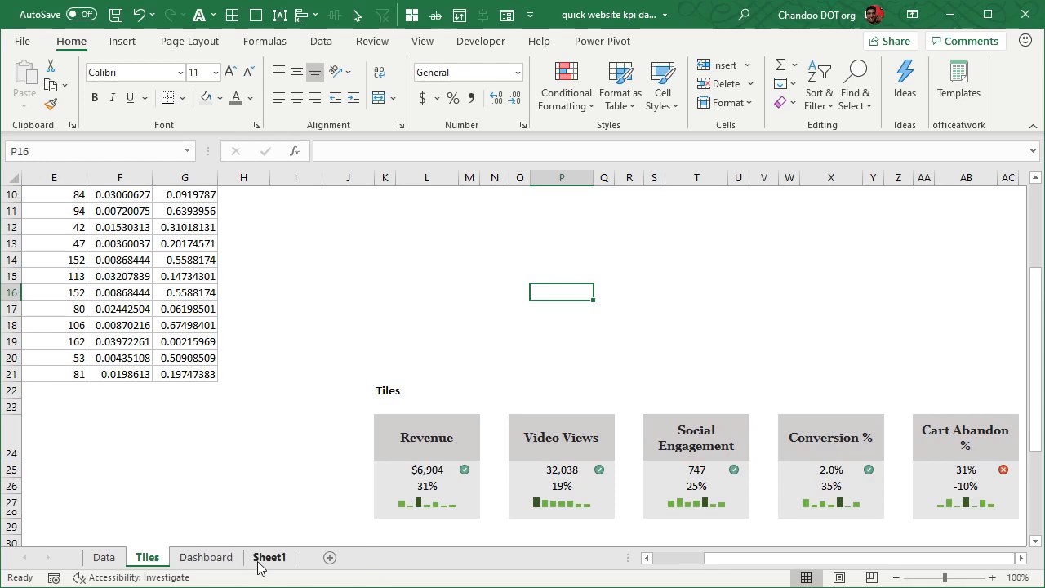
# Examine the formula behind the week-ending date in J1 on the Dashboard sheet
pyautogui.click(222, 561)
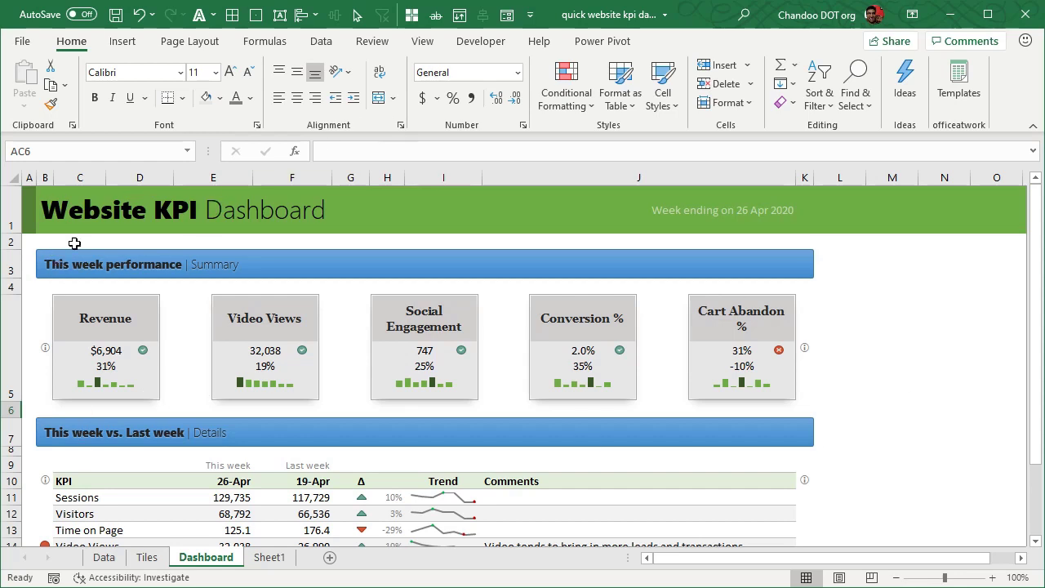
pyautogui.click(767, 212)
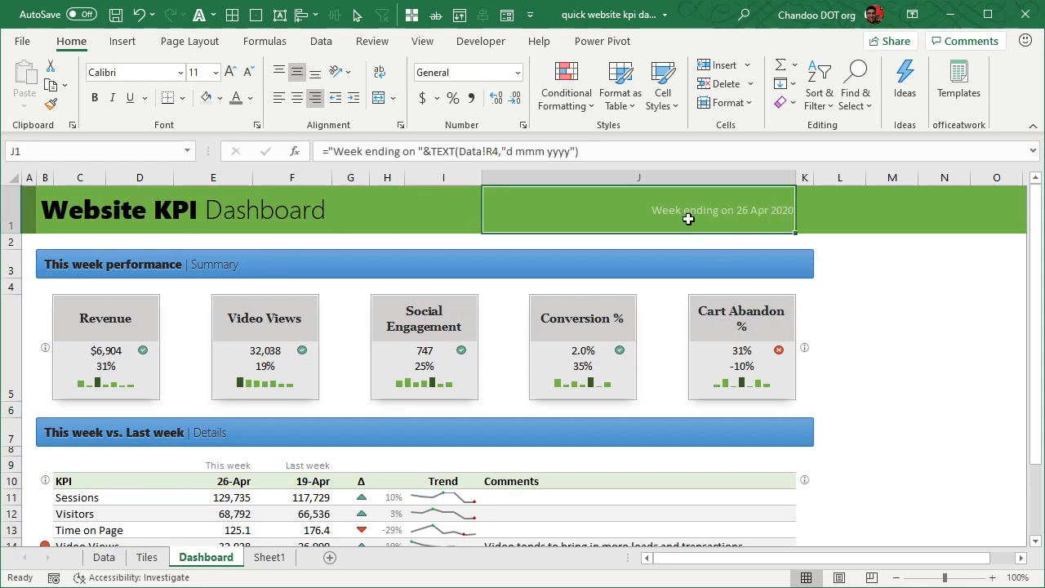
pyautogui.click(894, 315)
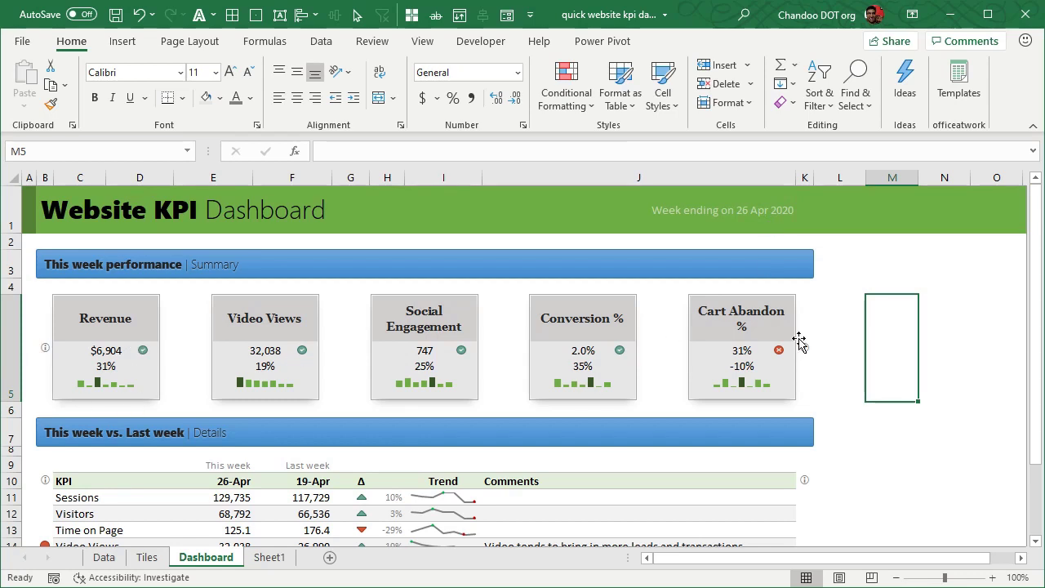
# Read the help messages on the Dashboard's info markers in B5, B10 and K10, and look over the details table
pyautogui.click(39, 352)
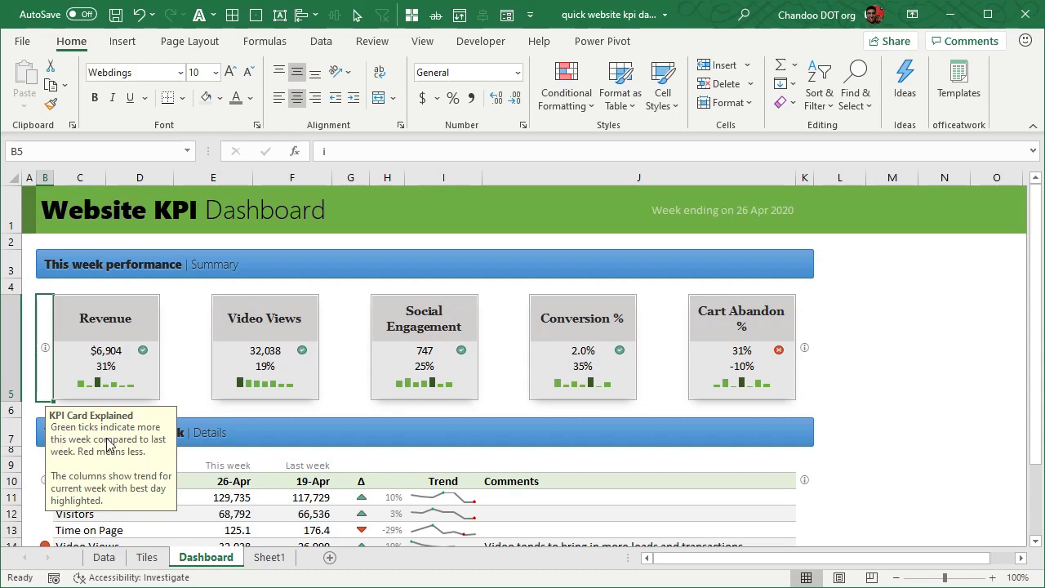
pyautogui.click(849, 432)
pyautogui.click(804, 480)
pyautogui.scroll(-3, 898, 463)
pyautogui.scroll(2, 898, 463)
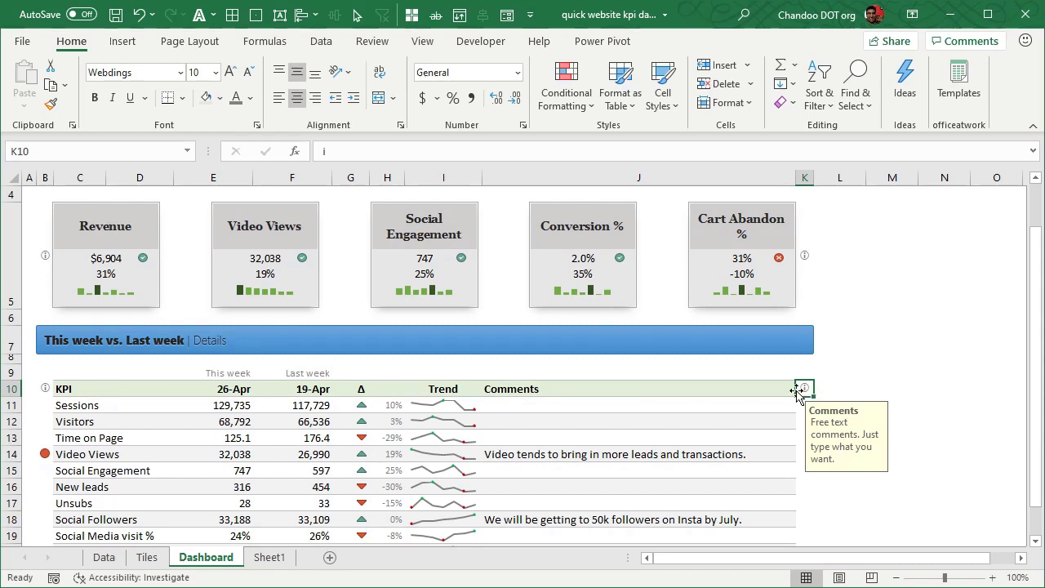
pyautogui.click(45, 389)
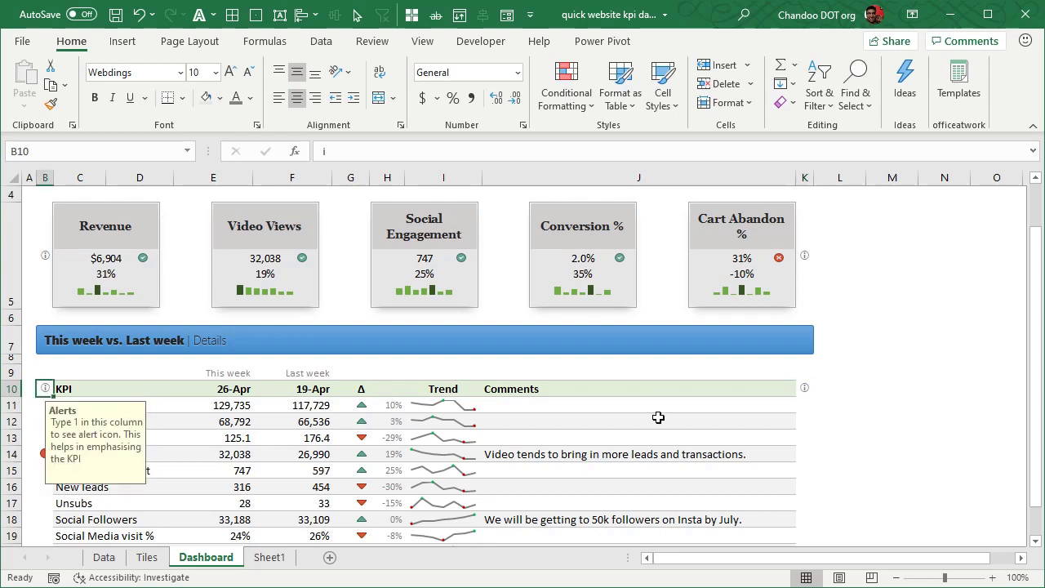
pyautogui.click(799, 391)
pyautogui.scroll(-2, 888, 402)
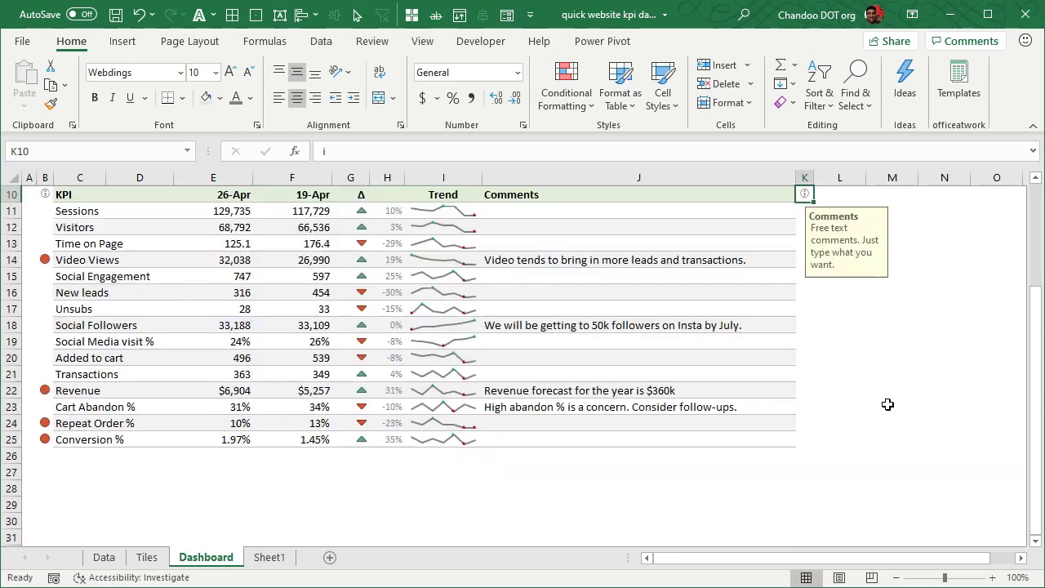
pyautogui.scroll(3, 888, 403)
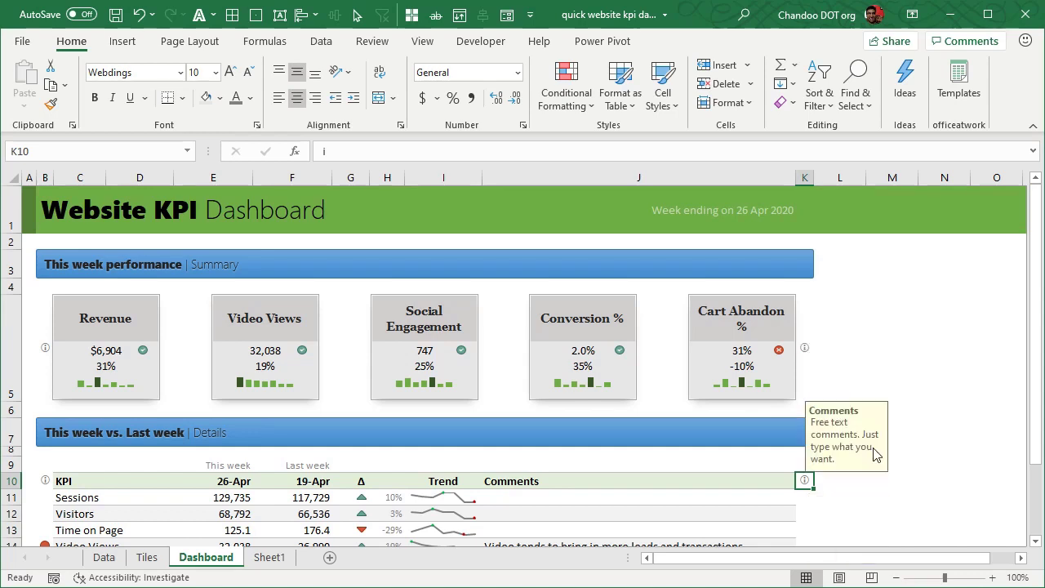
pyautogui.scroll(-3, 871, 454)
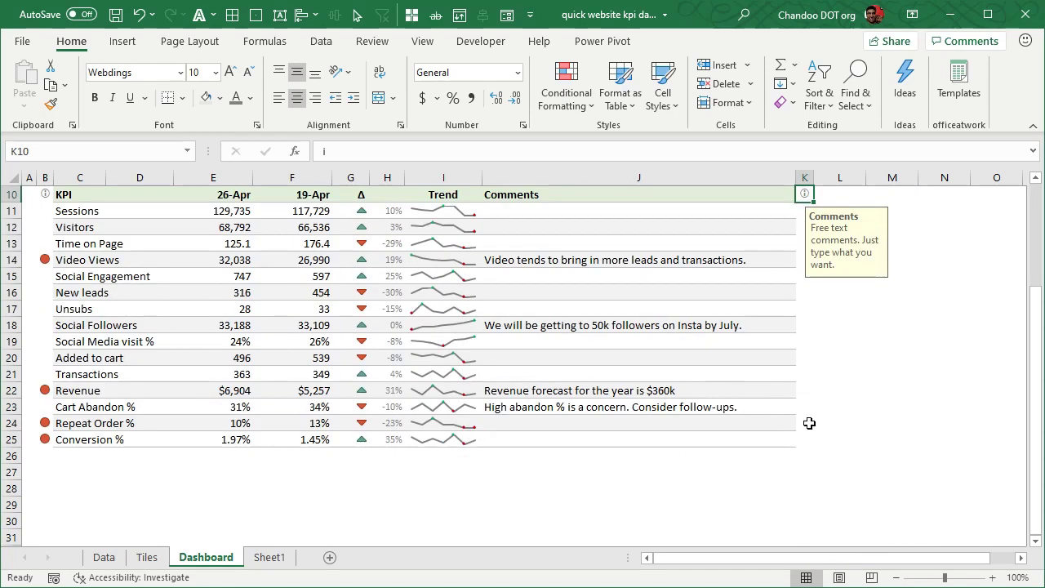
# Insert the Webdings circled information symbol, character code 105, in cell K22 beside the Revenue row
pyautogui.click(805, 391)
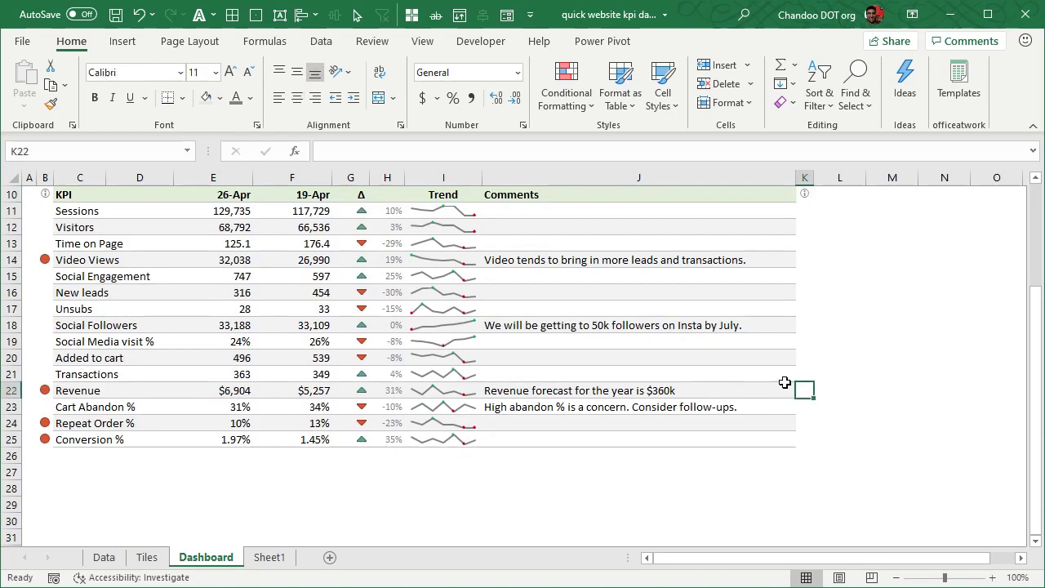
pyautogui.click(133, 48)
pyautogui.click(987, 102)
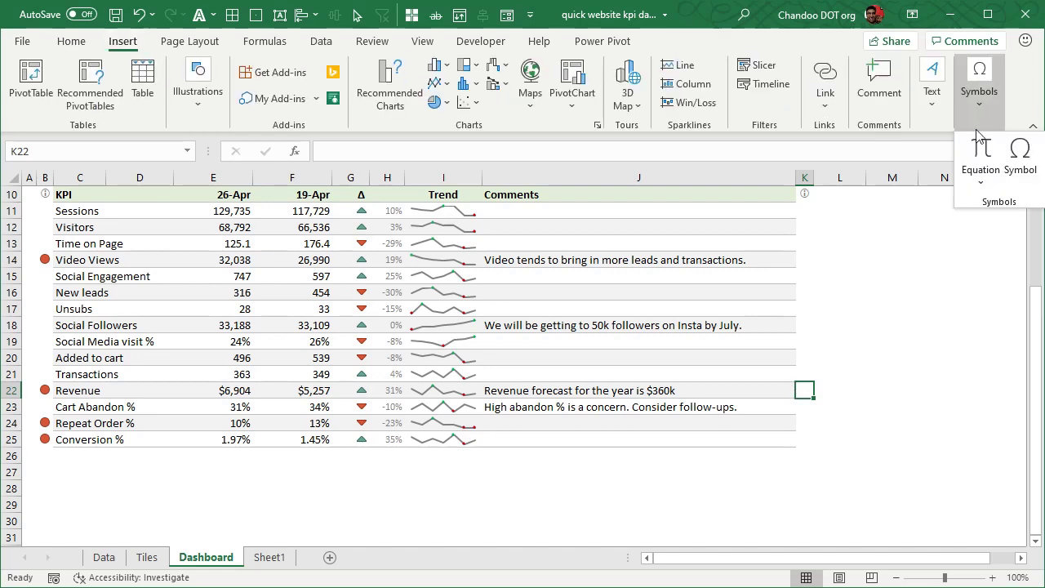
pyautogui.click(1020, 157)
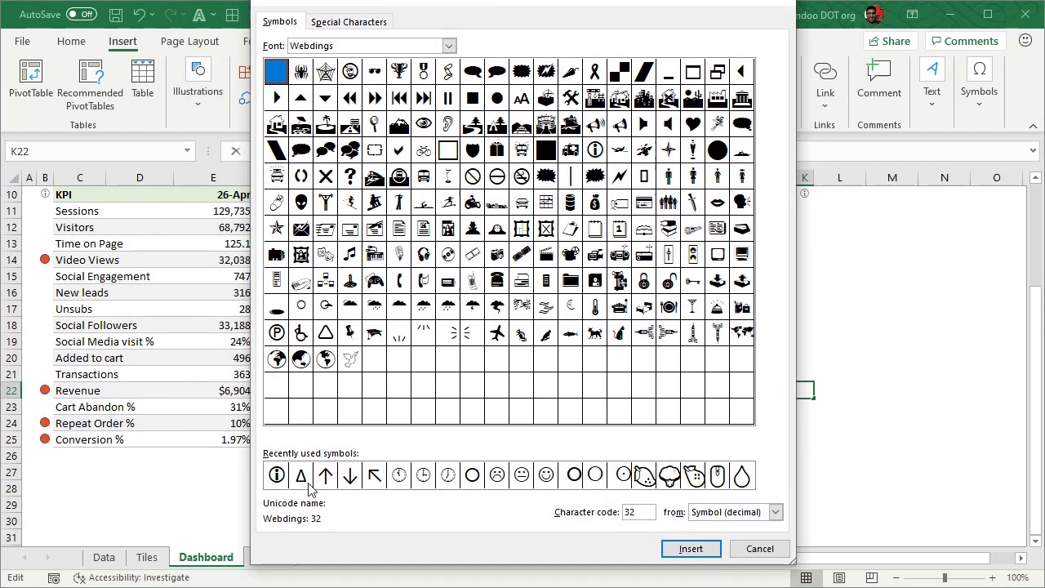
pyautogui.click(277, 475)
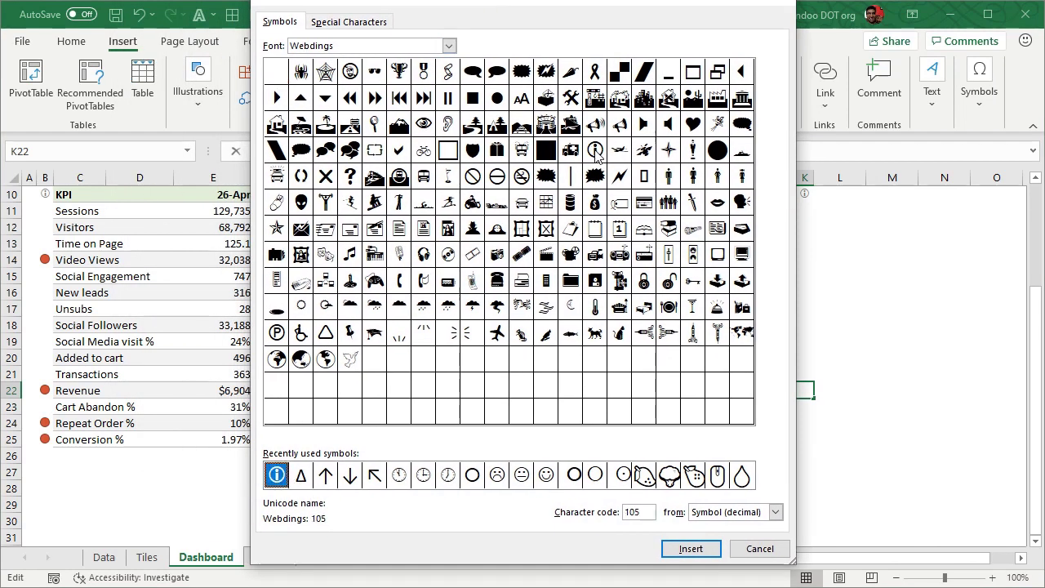
pyautogui.click(691, 548)
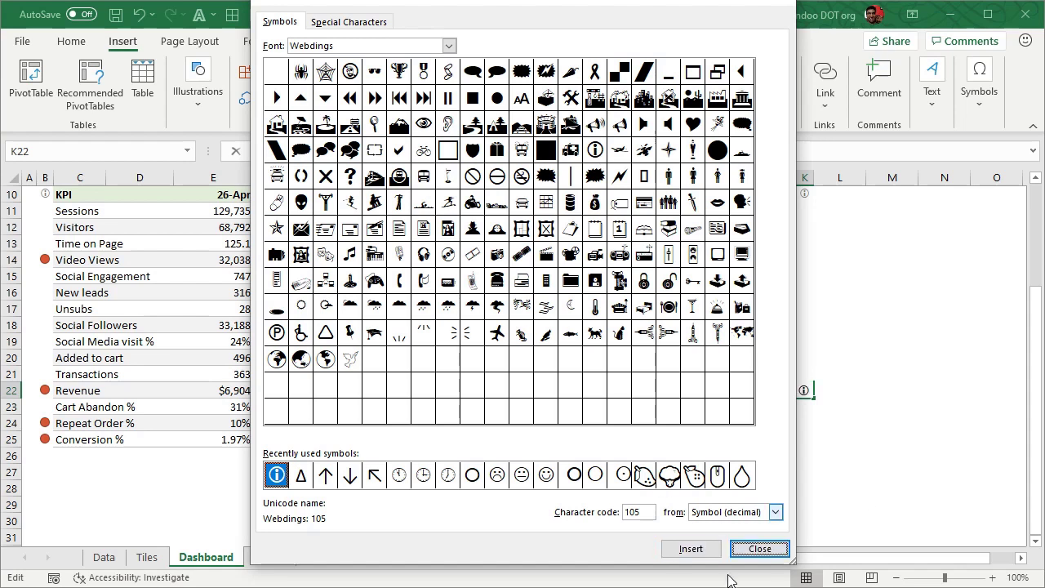
pyautogui.click(760, 550)
# Reduce the font size of the information symbol in K22 by one step
pyautogui.click(854, 392)
pyautogui.click(796, 391)
pyautogui.click(816, 390)
pyautogui.click(805, 390)
pyautogui.click(71, 41)
pyautogui.click(248, 72)
pyautogui.click(892, 423)
pyautogui.click(805, 391)
# Give K22 a data validation input message titled "Here is some help" reading "about this data validation thingie", and reselect the cell to test it
pyautogui.click(321, 40)
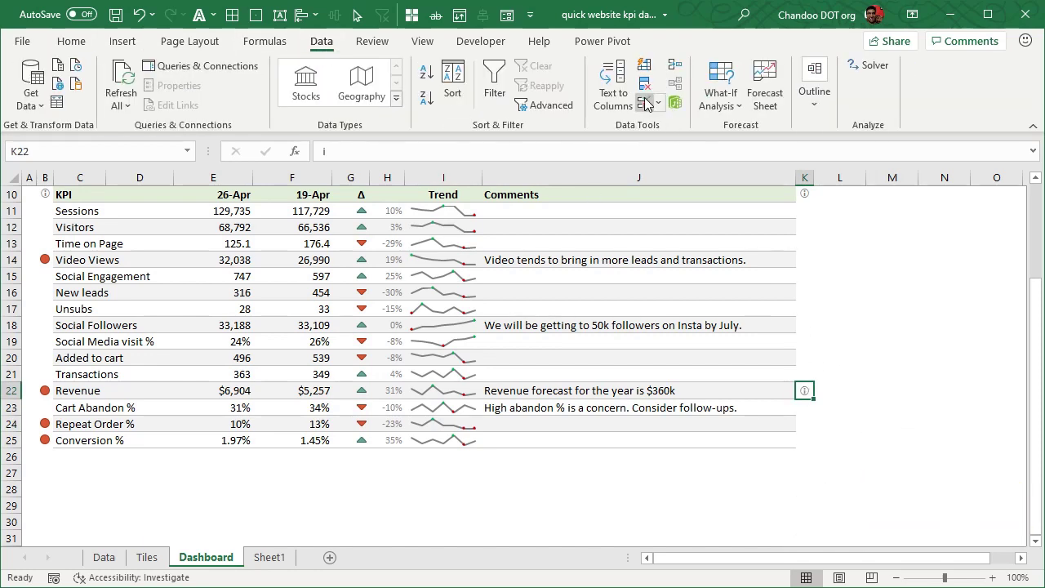
pyautogui.click(644, 102)
pyautogui.moveTo(637, 148); pyautogui.dragTo(653, 234)
pyautogui.click(407, 267)
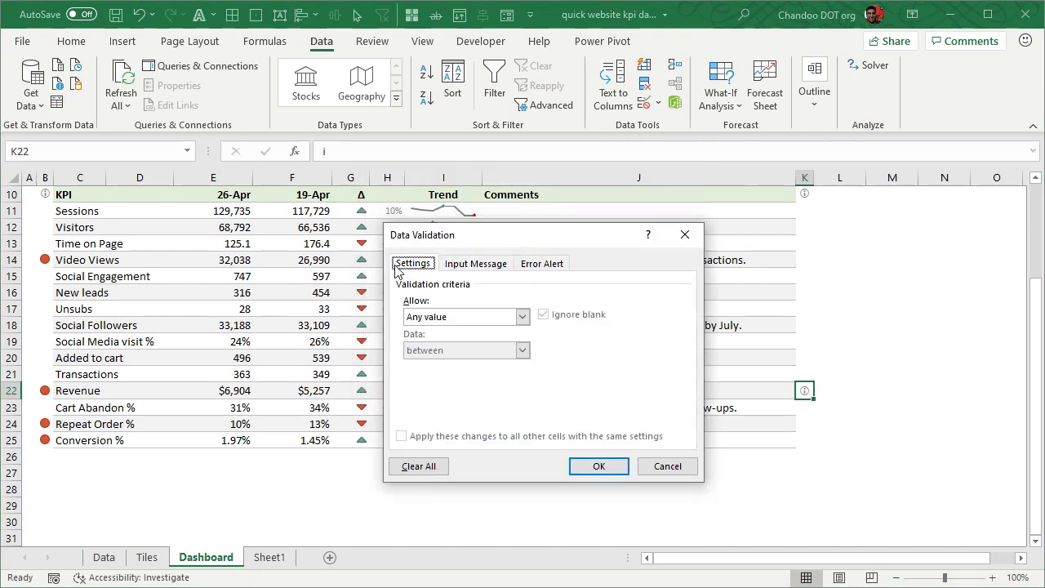
pyautogui.click(463, 269)
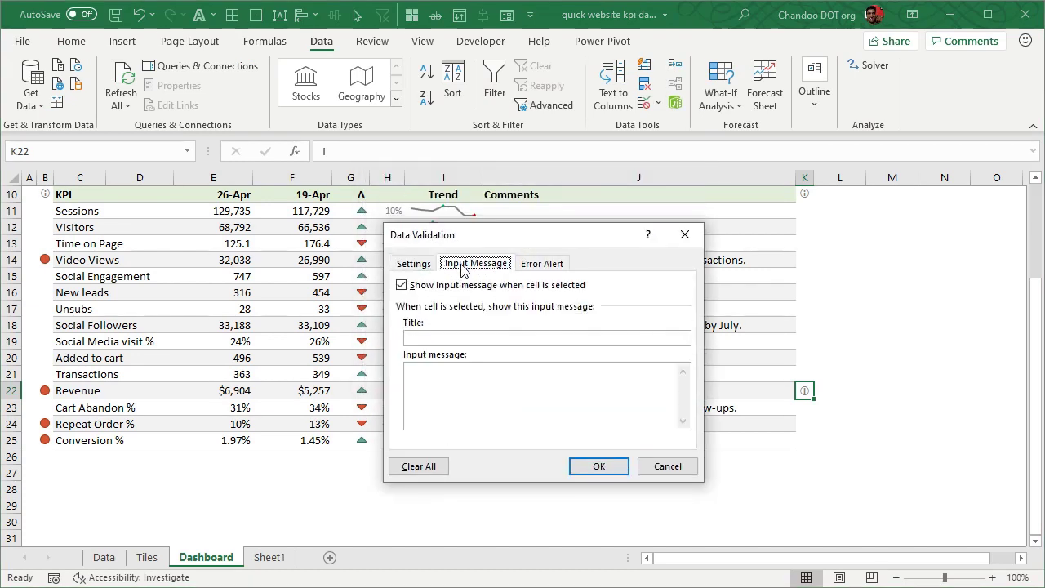
pyautogui.click(467, 333)
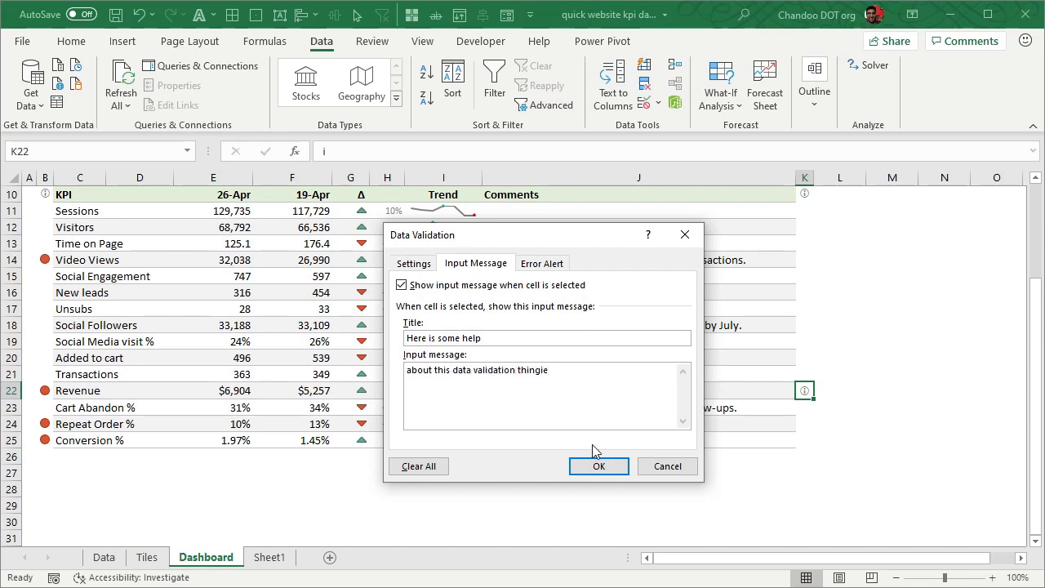
pyautogui.click(606, 467)
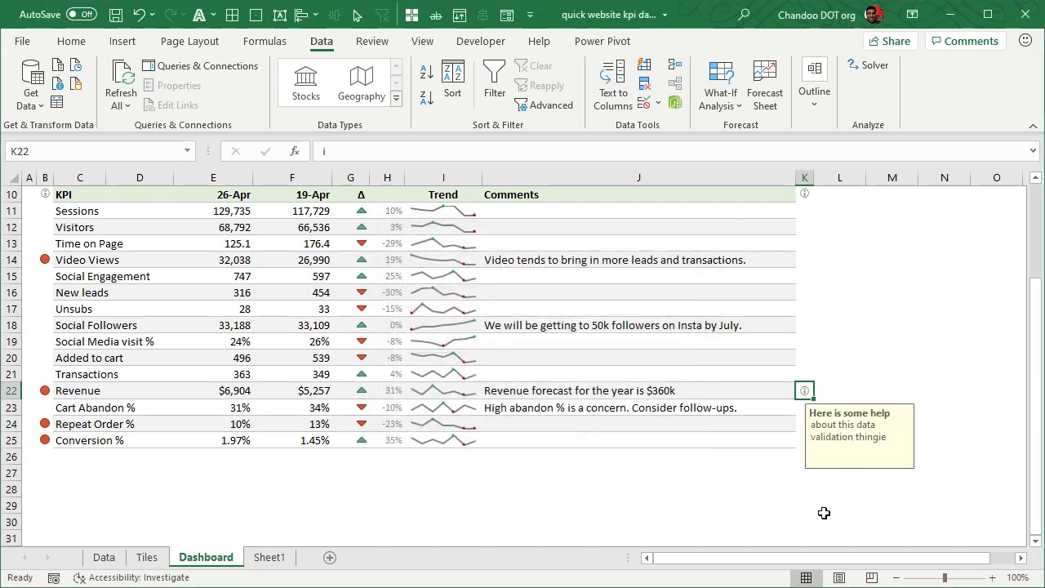
pyautogui.click(840, 506)
pyautogui.click(803, 390)
# Delete the information symbol from K22 and clear all data validation settings from the cell
pyautogui.click(795, 515)
pyautogui.click(805, 392)
pyautogui.click(659, 103)
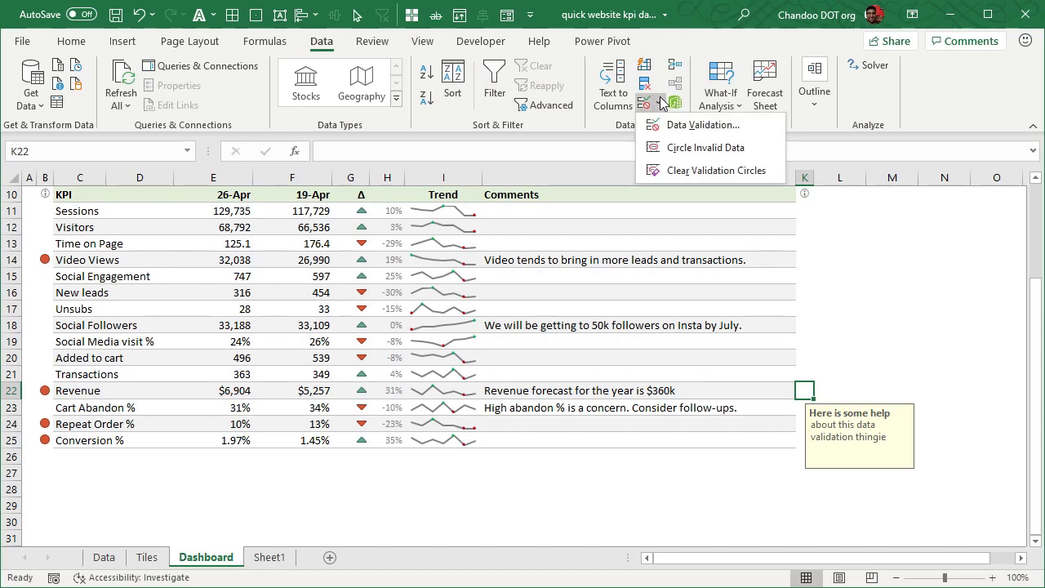
pyautogui.click(702, 125)
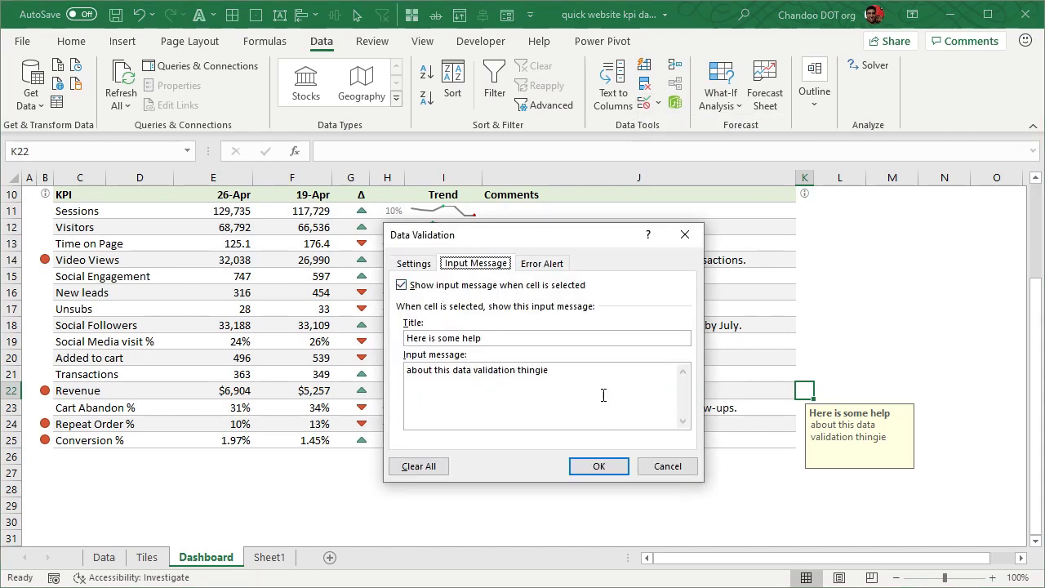
pyautogui.moveTo(603, 395); pyautogui.dragTo(360, 372)
pyautogui.click(421, 466)
pyautogui.click(599, 466)
pyautogui.click(840, 505)
# Look again at the Comments help message on K10 and the Alerts help message on B10
pyautogui.scroll(2, 866, 359)
pyautogui.click(804, 387)
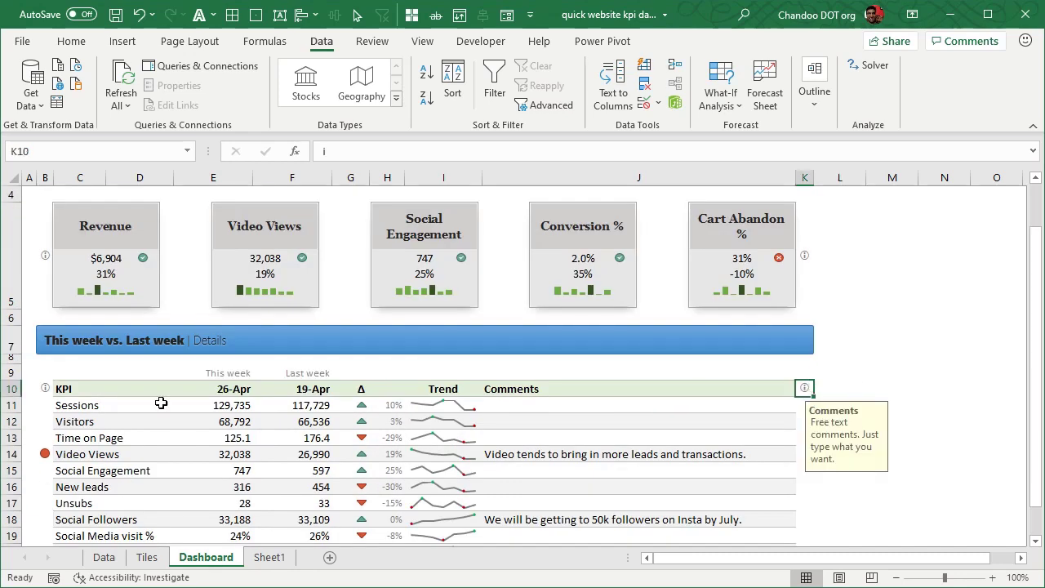
pyautogui.click(45, 389)
pyautogui.scroll(1, 840, 363)
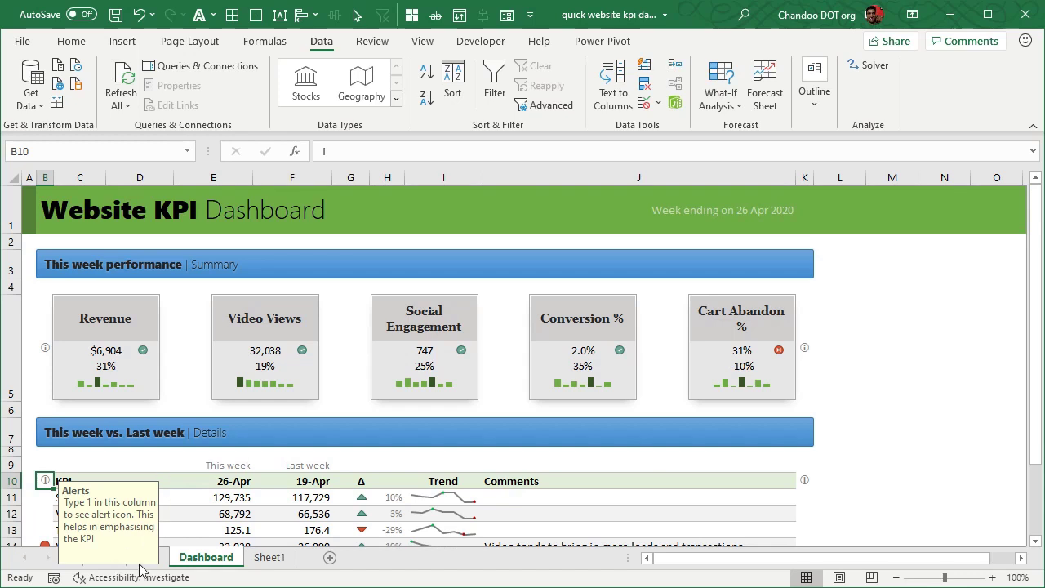
# Review the KPI table on the Data sheet, and look over the finished tiles and details on the Dashboard sheet
pyautogui.click(269, 557)
pyautogui.click(104, 557)
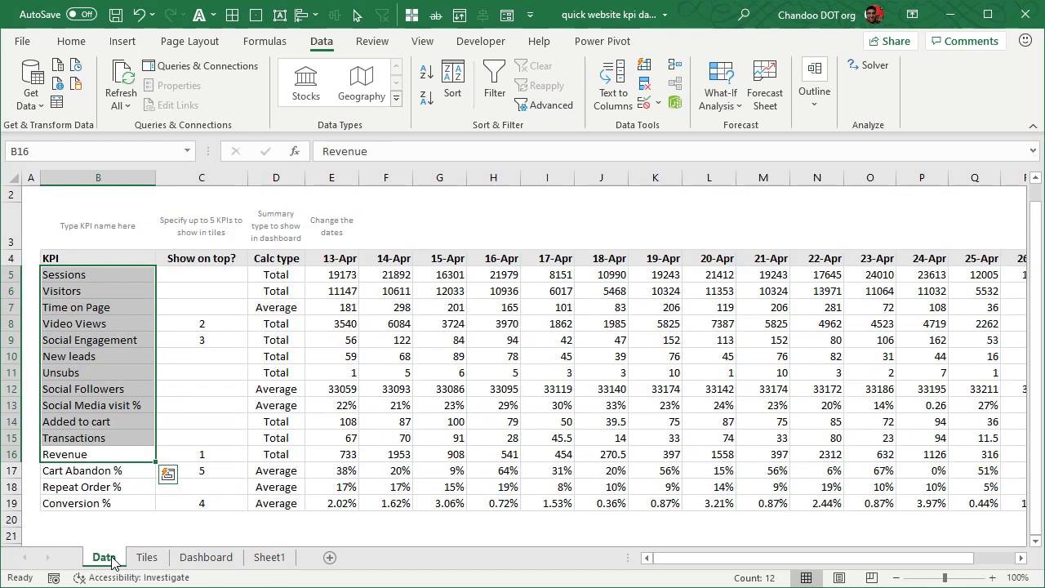
pyautogui.click(327, 356)
pyautogui.click(206, 556)
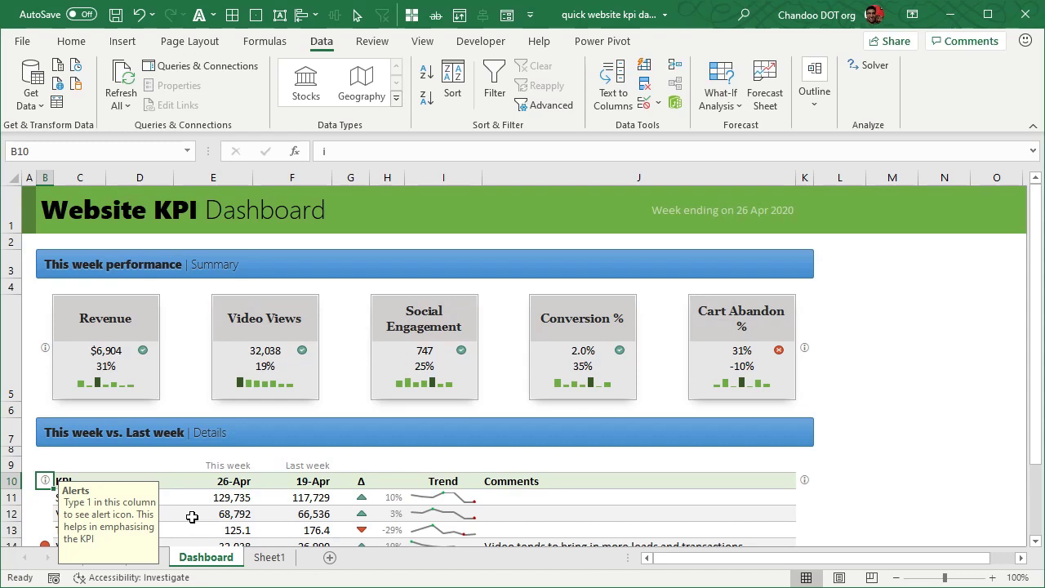
pyautogui.click(924, 441)
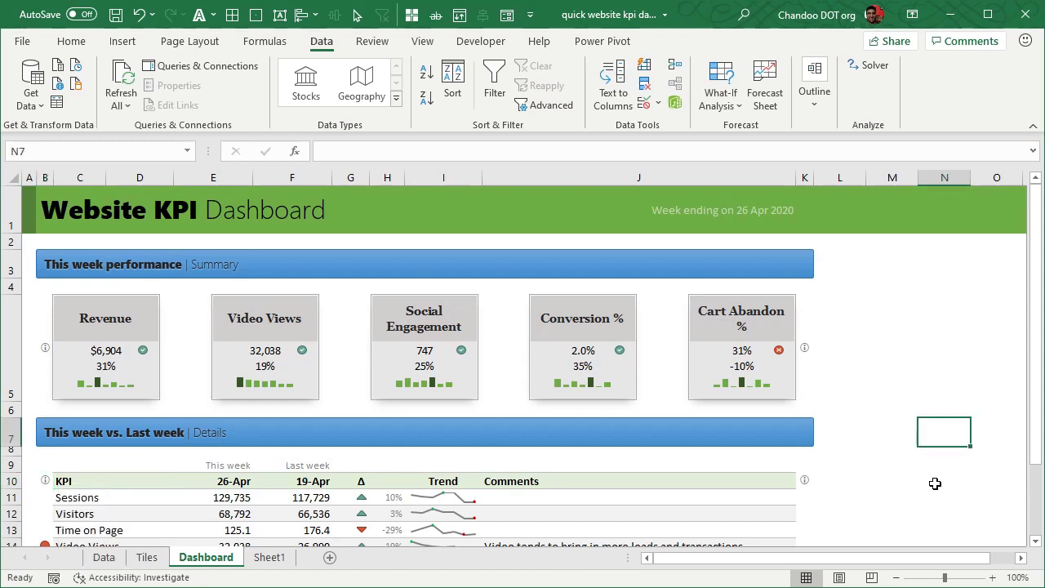
pyautogui.scroll(-1, 935, 483)
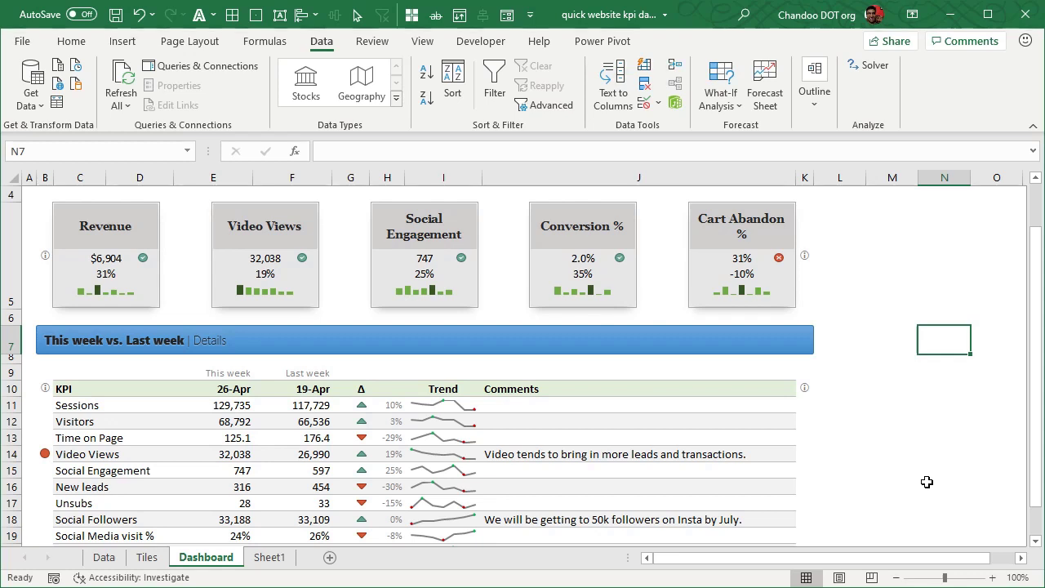
pyautogui.scroll(1, 925, 486)
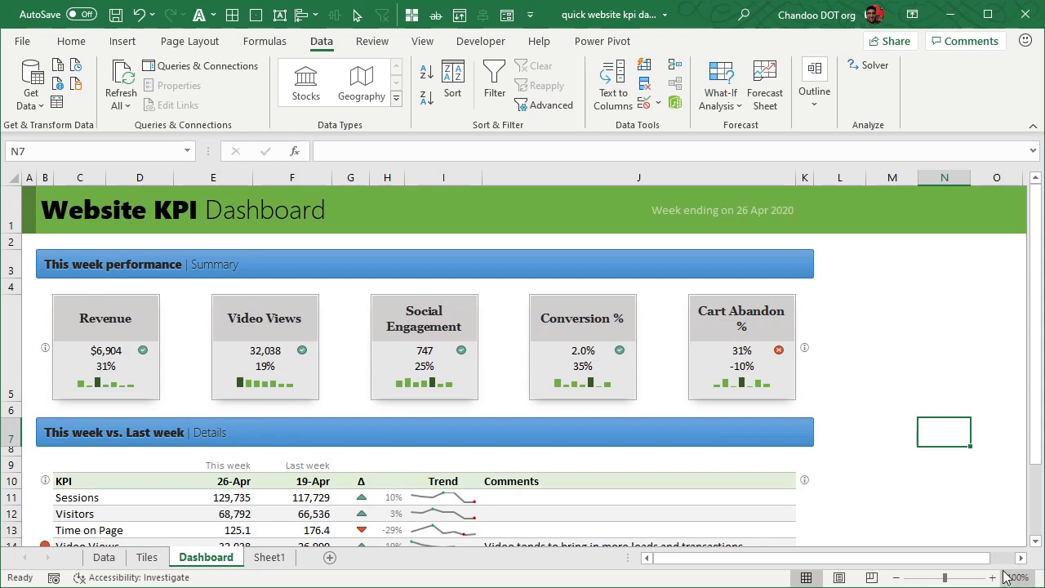